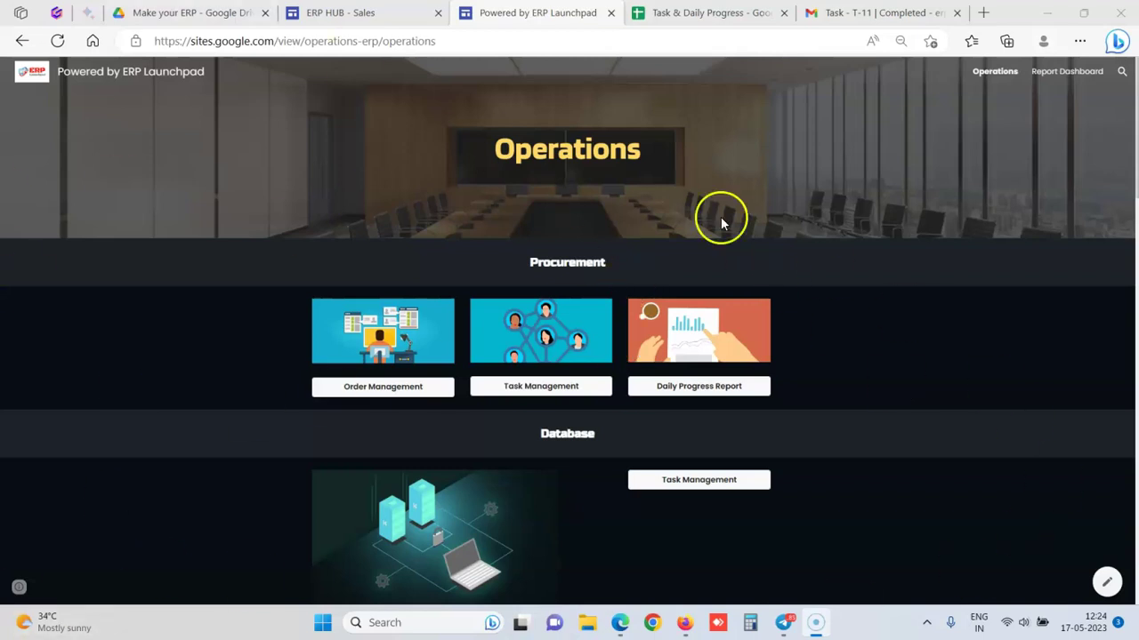
- Open the Setting sheet of the Task & Daily Progress spreadsheet
scroll(62, 175, down, 1)
scroll(62, 175, up, 1)
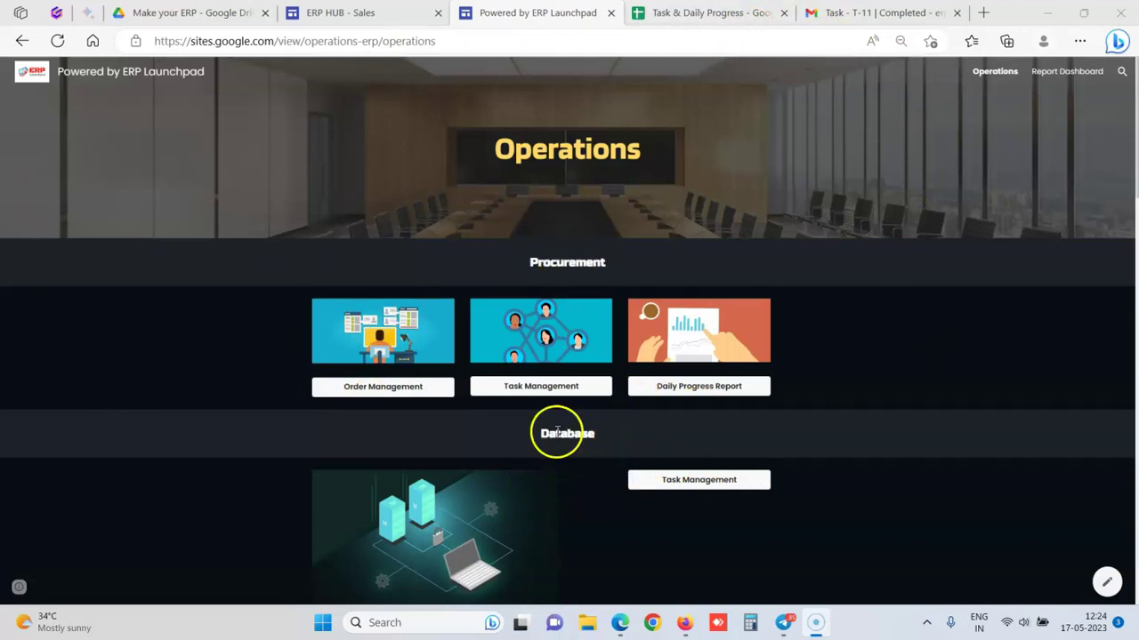
click(711, 14)
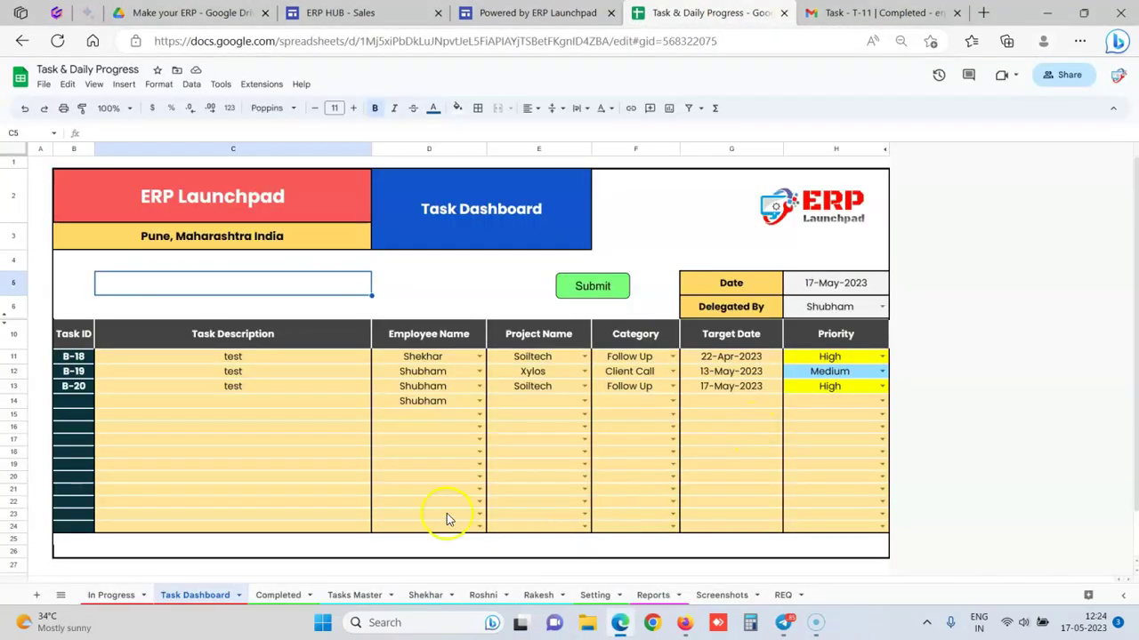
click(595, 598)
- Highlight the employee names, WhatsApp numbers, email IDs and project names lists
drag(88, 293, 128, 464)
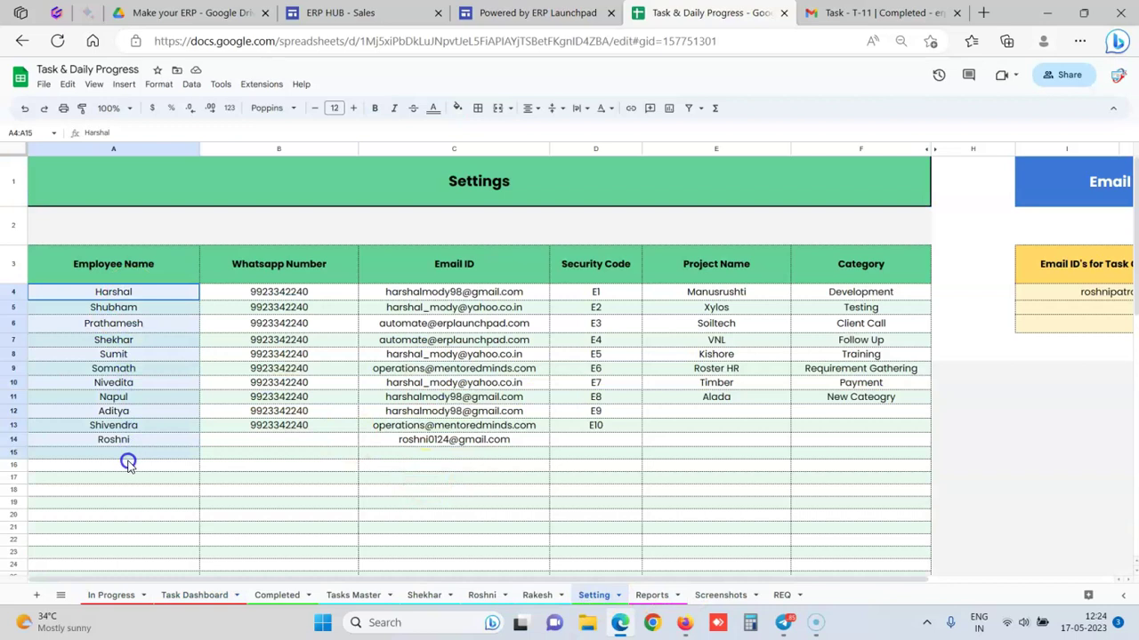
drag(260, 298, 267, 457)
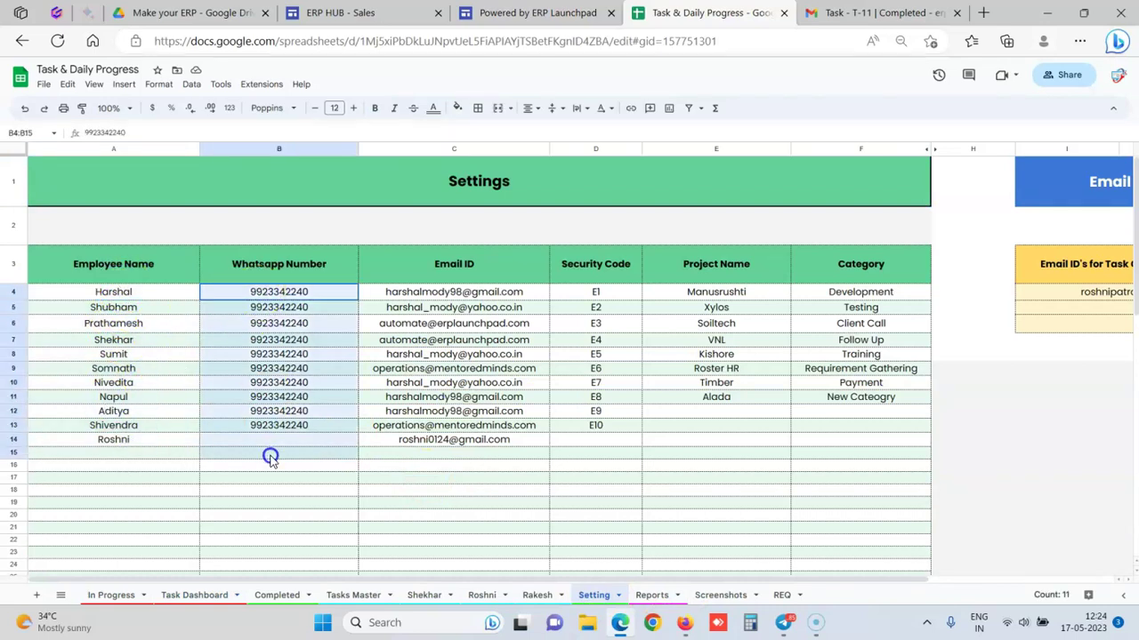
drag(457, 293, 482, 473)
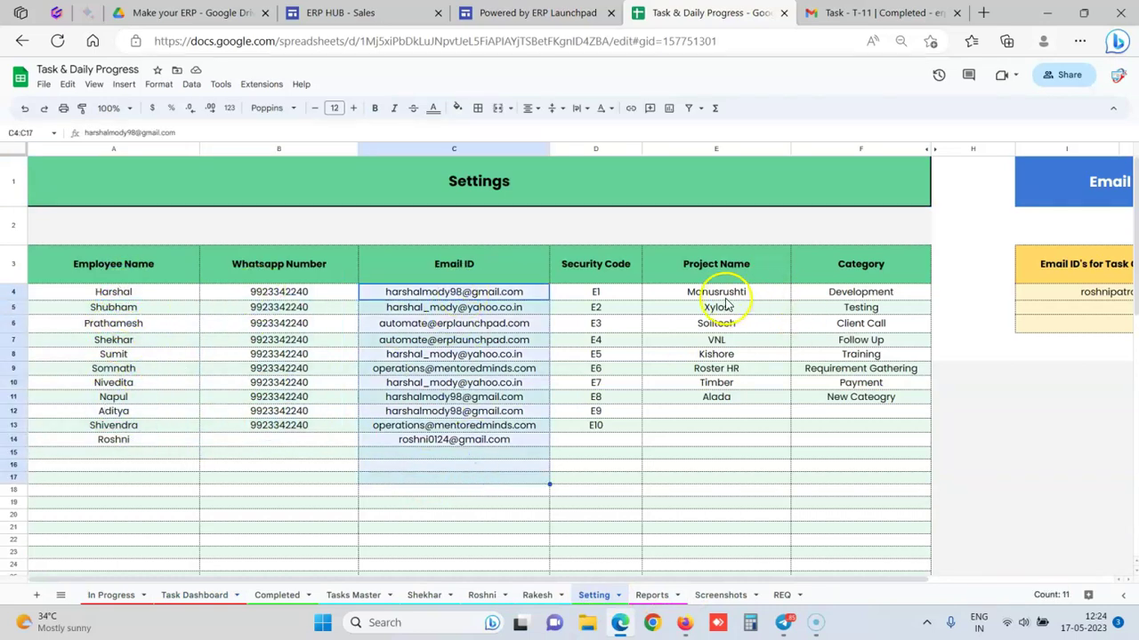
drag(716, 291, 713, 461)
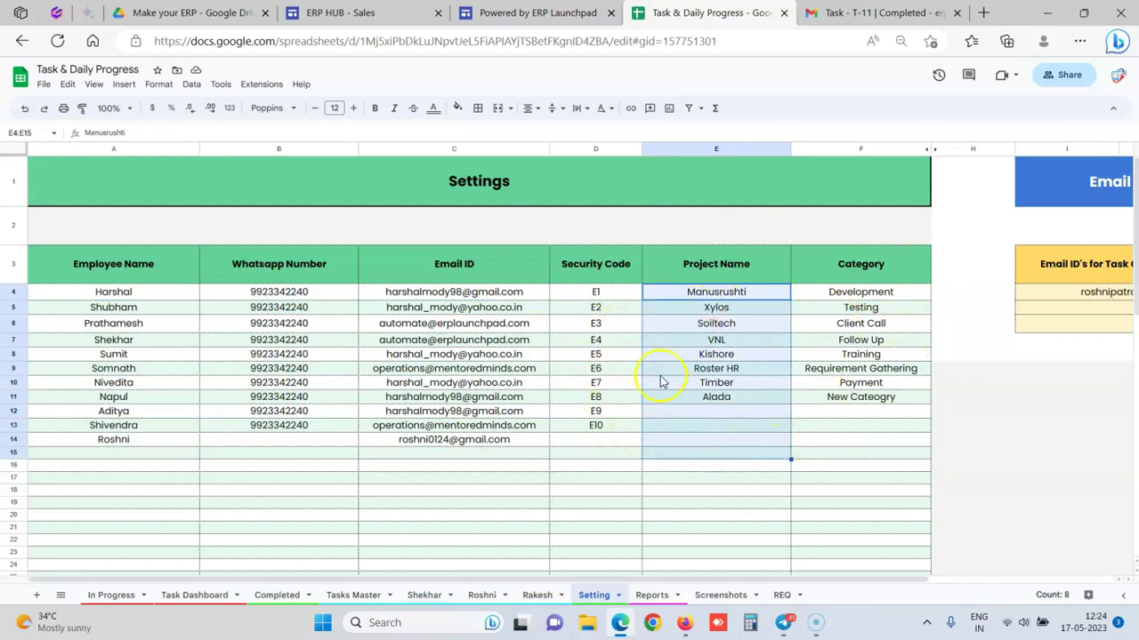
click(717, 293)
shift+click(704, 483)
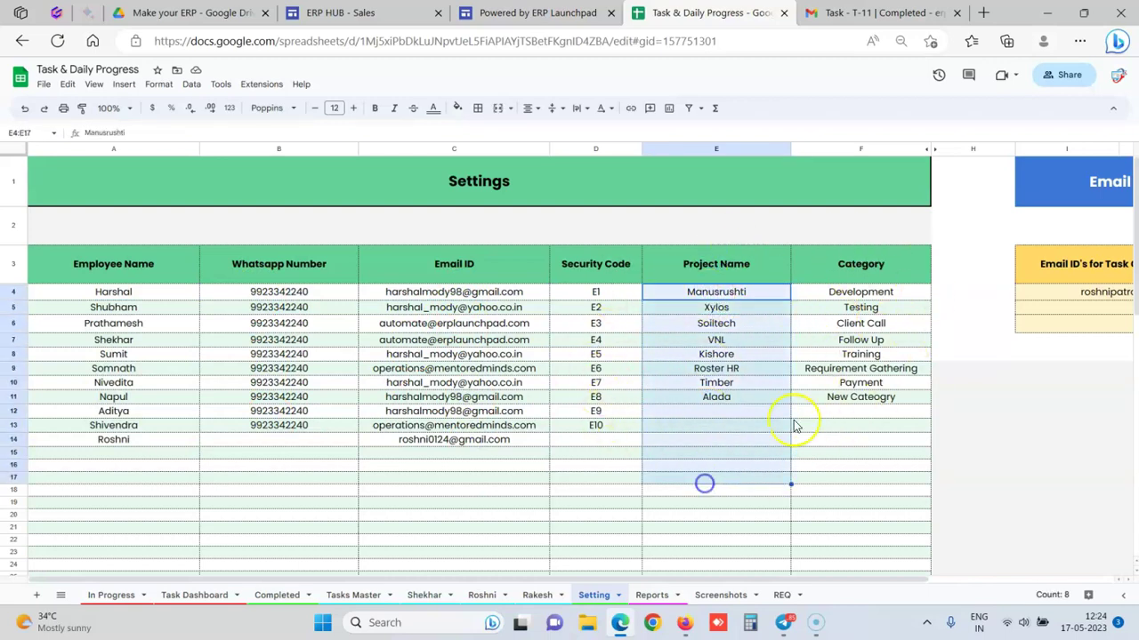
- Highlight the category list in column F: Development, Testing, Follow Up and the rest
click(860, 296)
shift+click(858, 445)
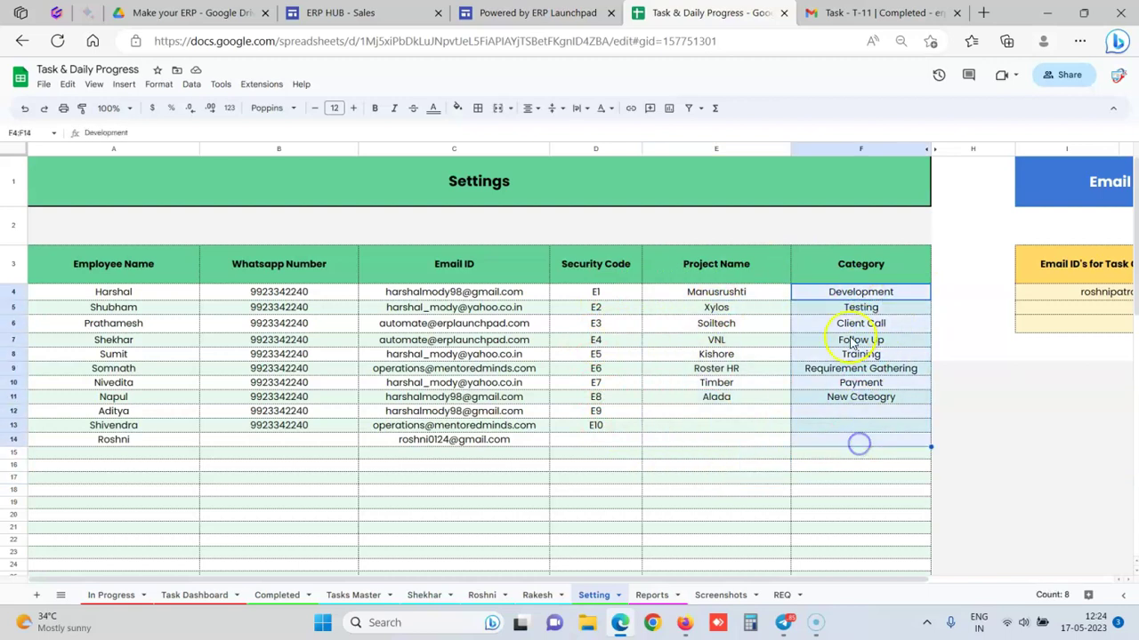
click(858, 290)
click(875, 313)
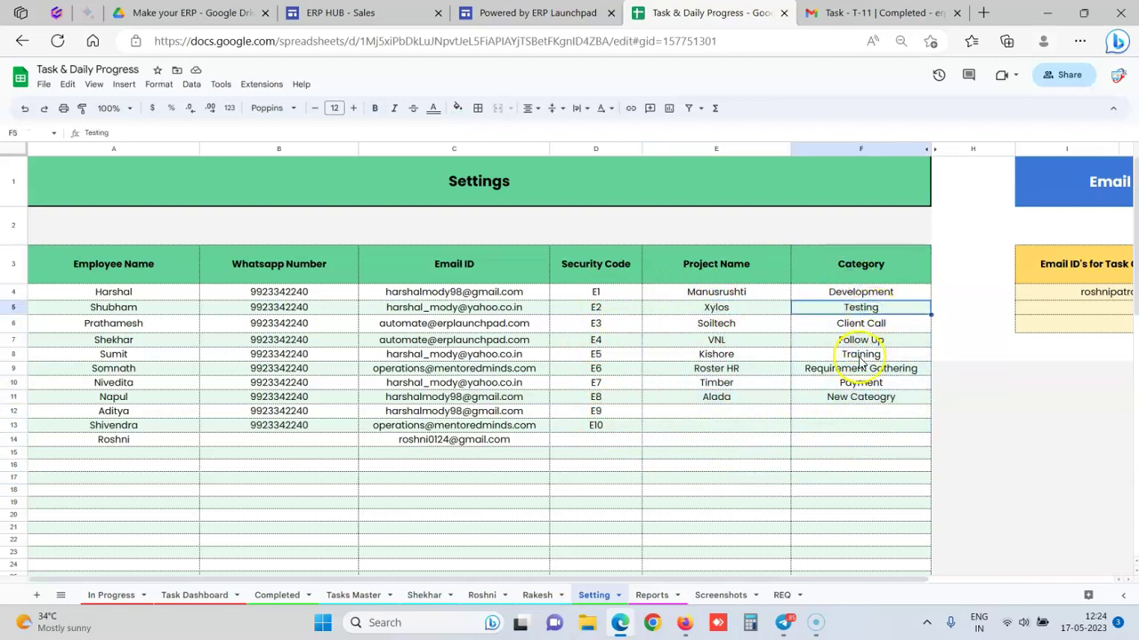
click(856, 342)
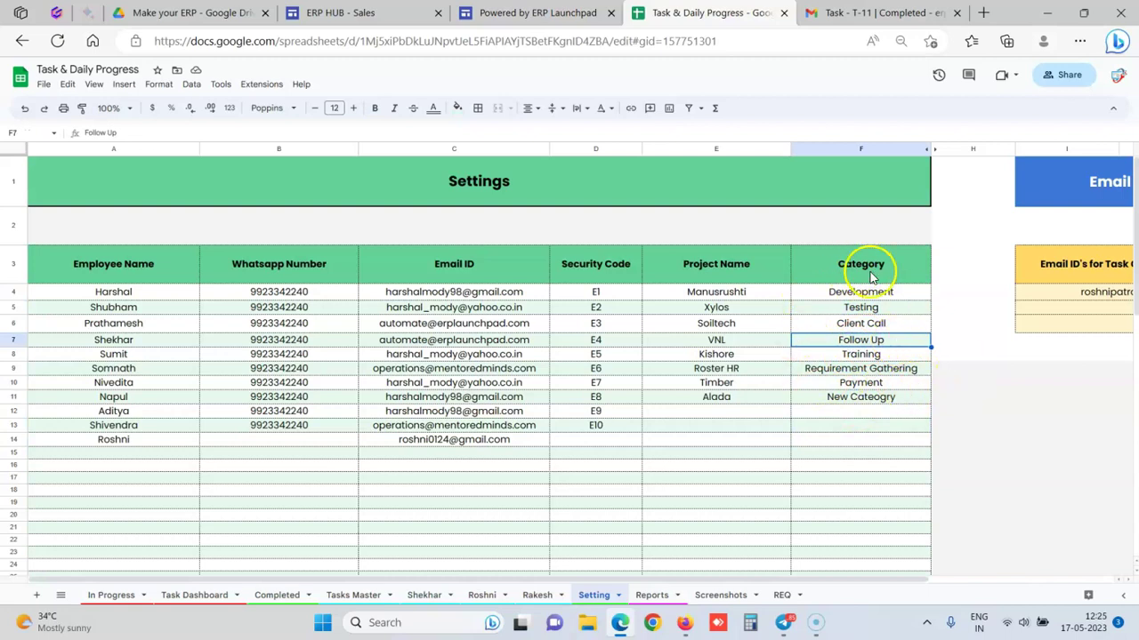
drag(860, 294, 860, 468)
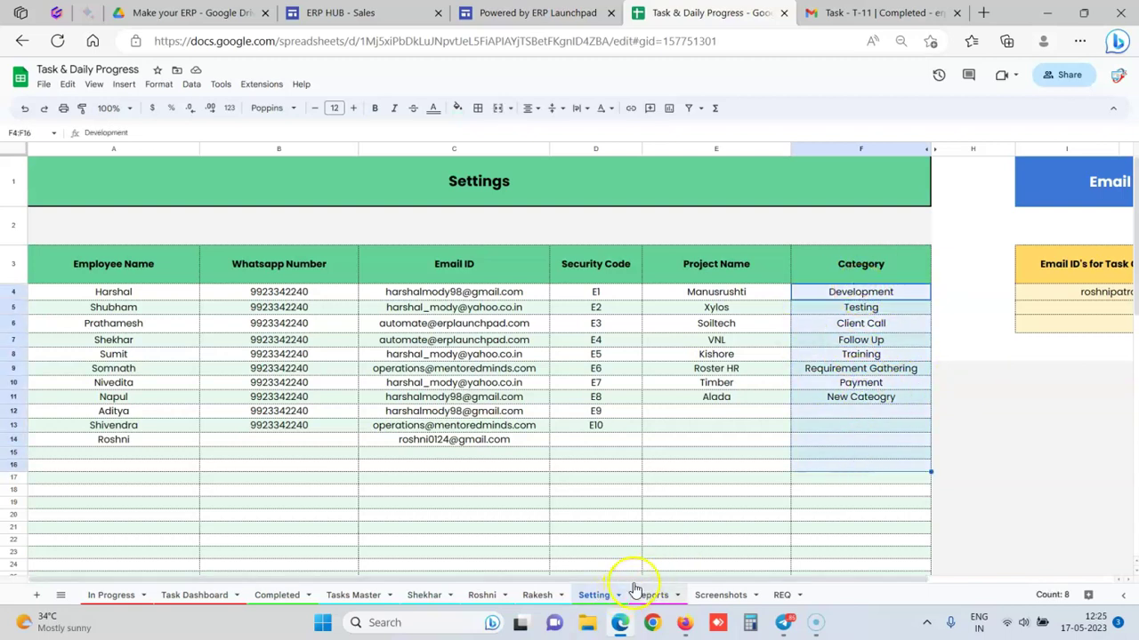
drag(656, 583, 877, 594)
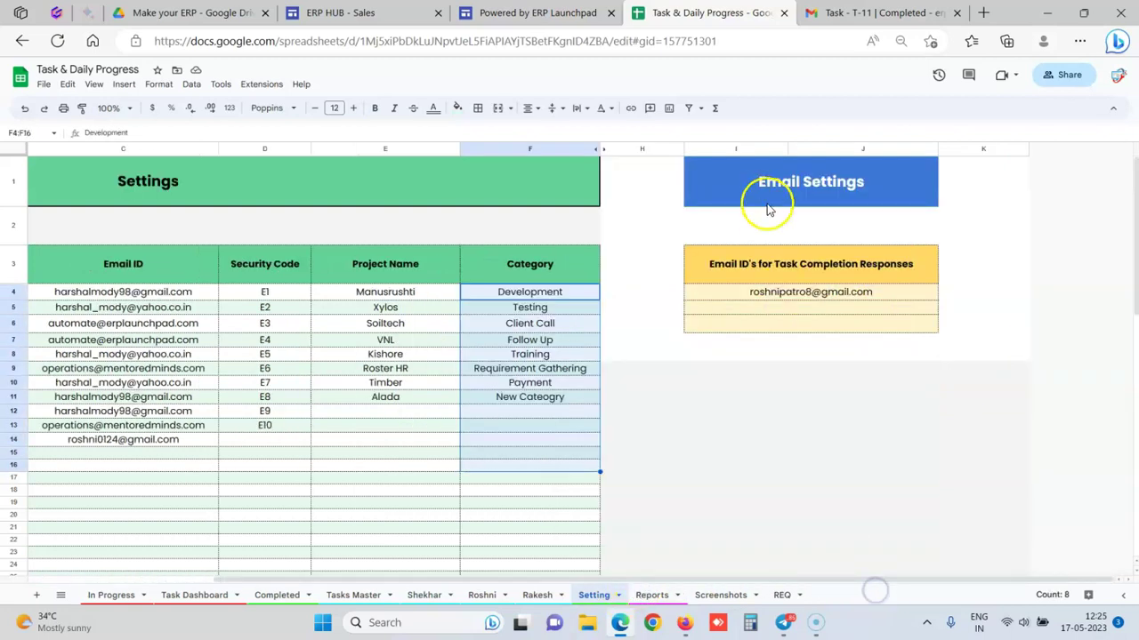
- Check the task completion email entries, then reselect the Email IDs in column C
click(800, 299)
click(998, 282)
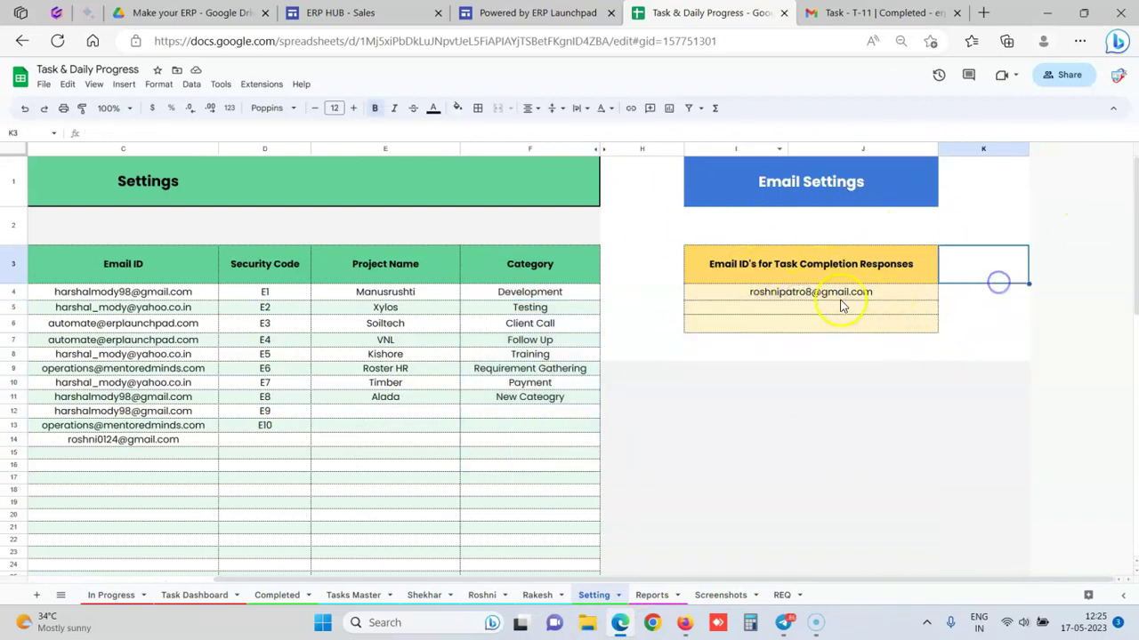
drag(849, 298, 846, 323)
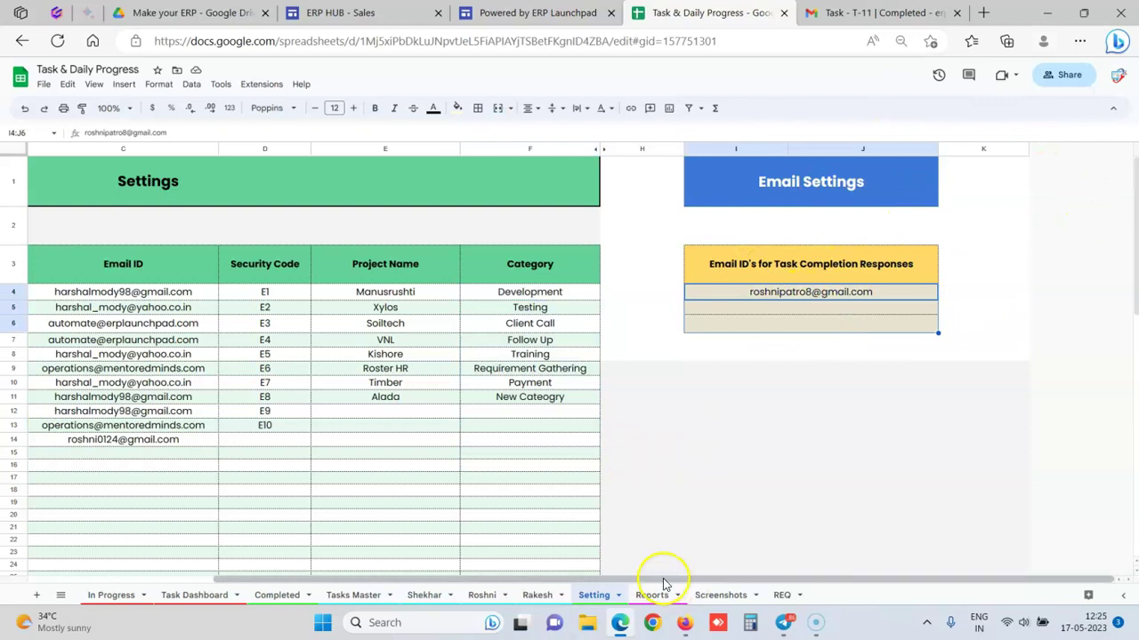
drag(663, 580, 496, 636)
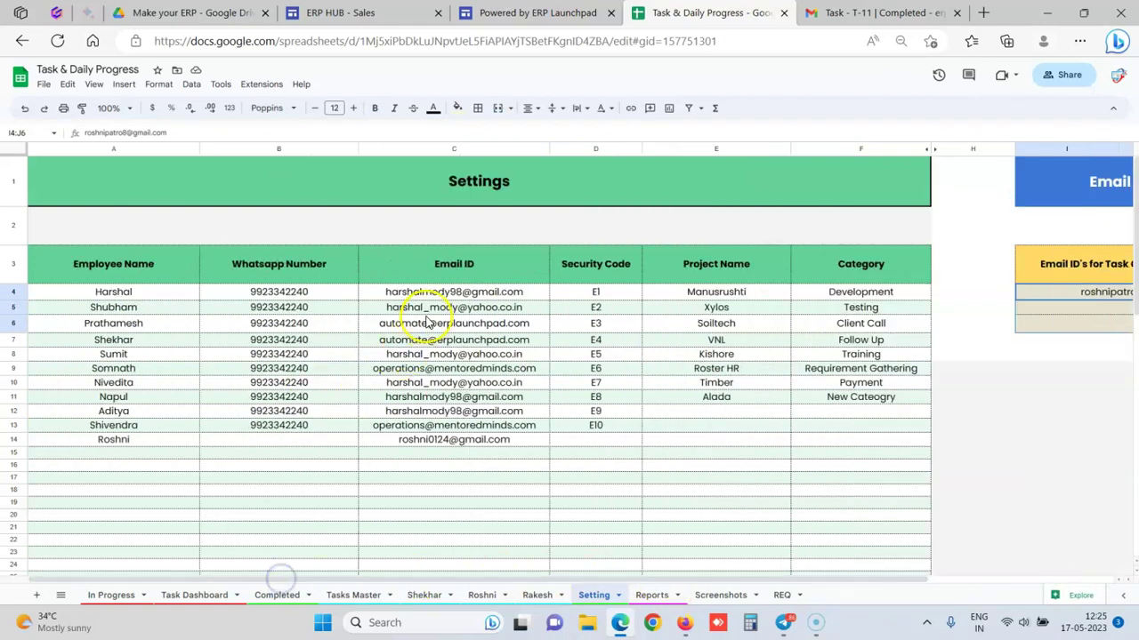
drag(446, 294, 458, 463)
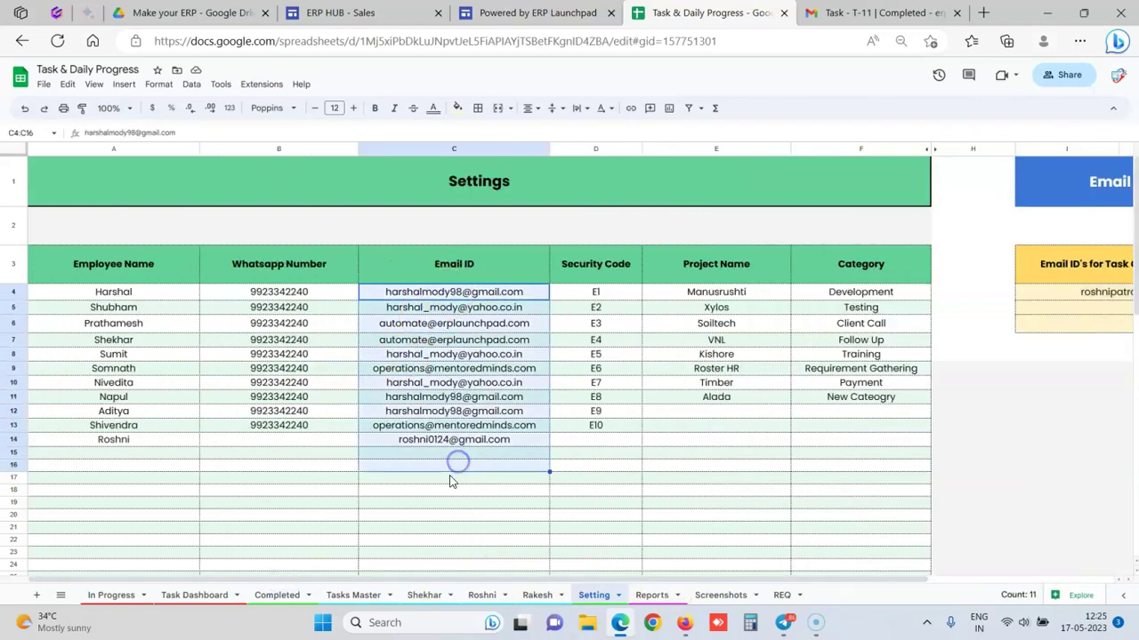
- On the Task Dashboard, add task 'Email the quotation to client' for project Timber, category Follow Up
click(195, 595)
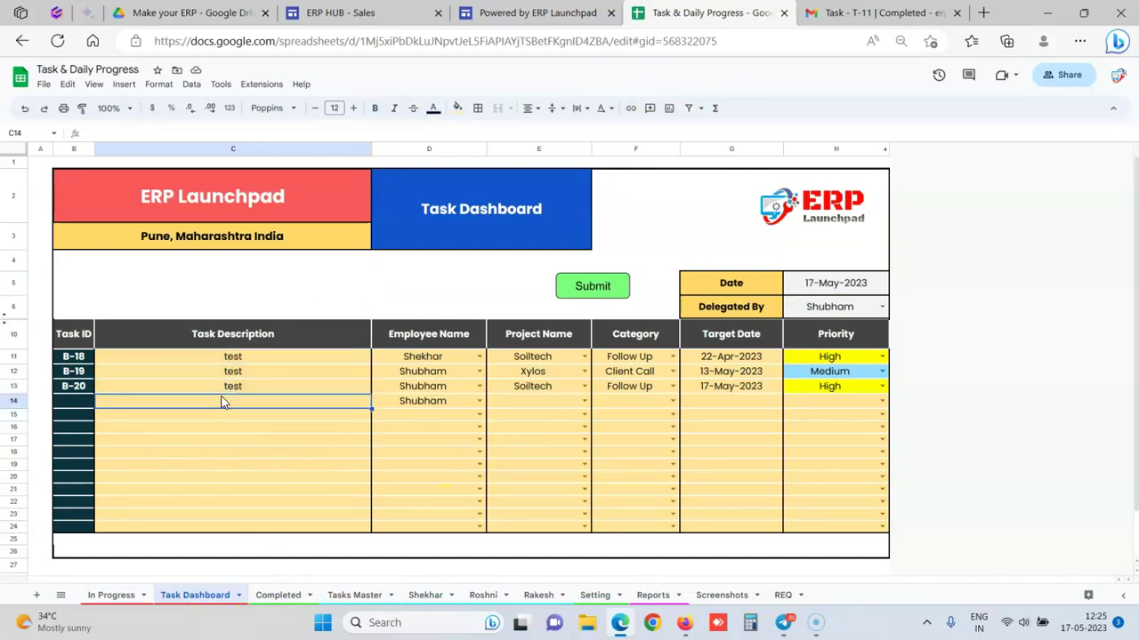
text(Email the quotation to)
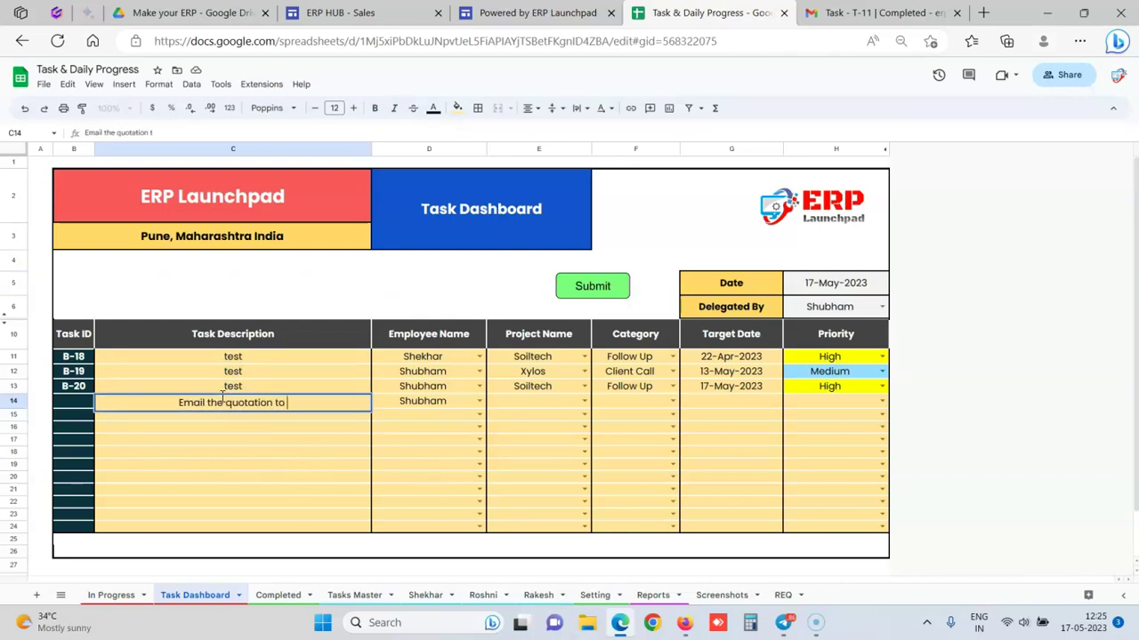
text( client)
key(Return)
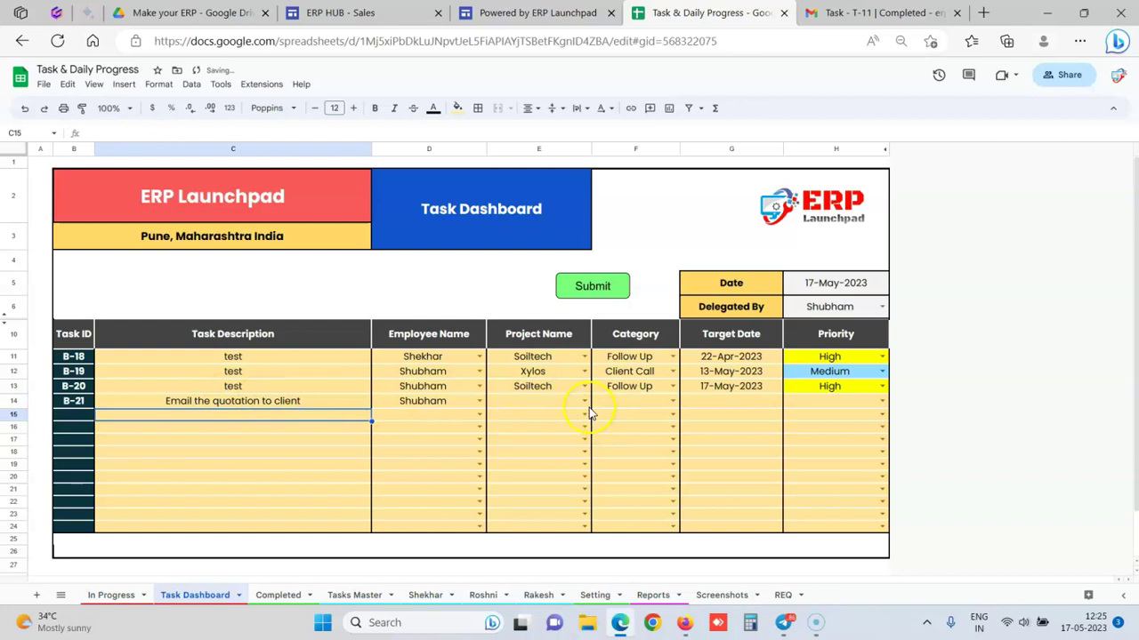
click(589, 401)
click(515, 518)
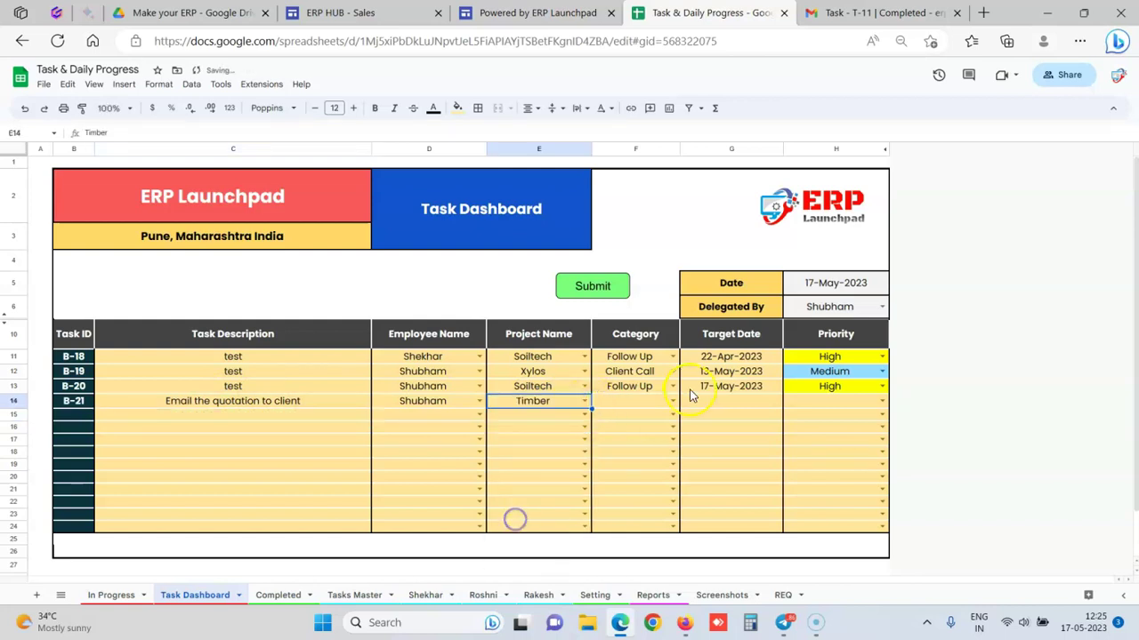
click(673, 402)
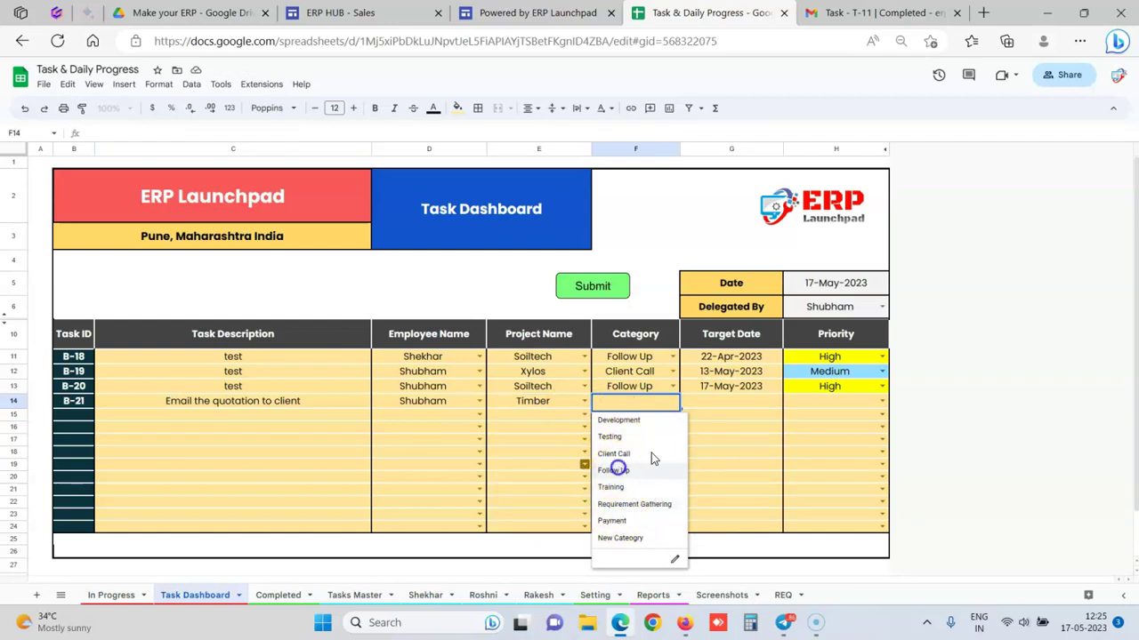
click(616, 469)
- Give the task target date 18-May-2023, High priority, change the delegator, and submit it as B-21
double_click(733, 402)
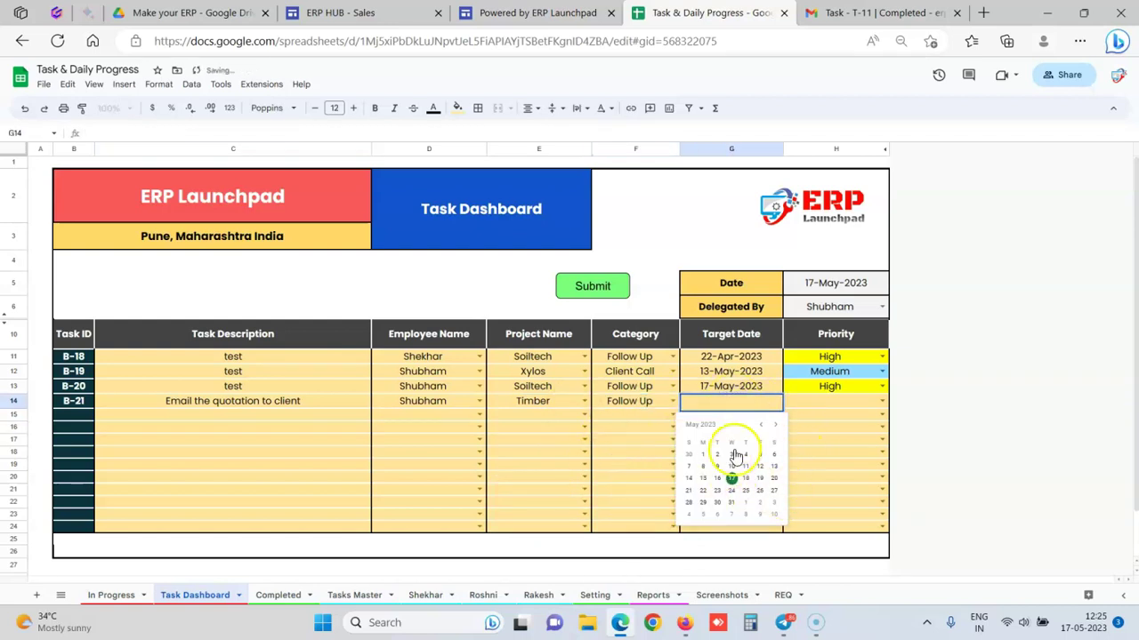
click(747, 479)
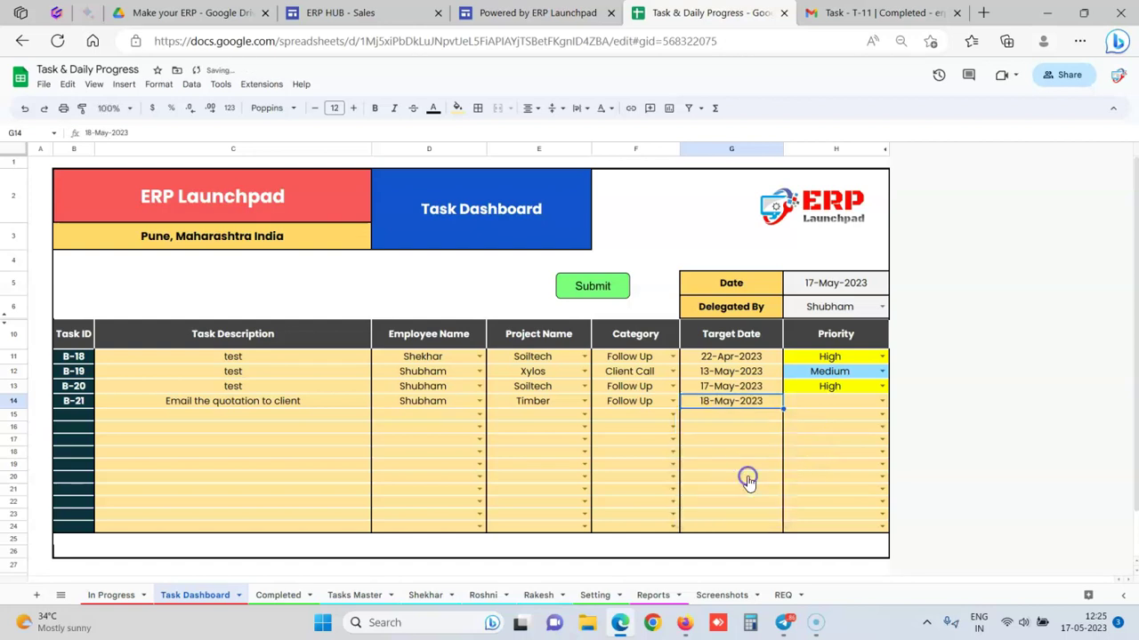
click(879, 404)
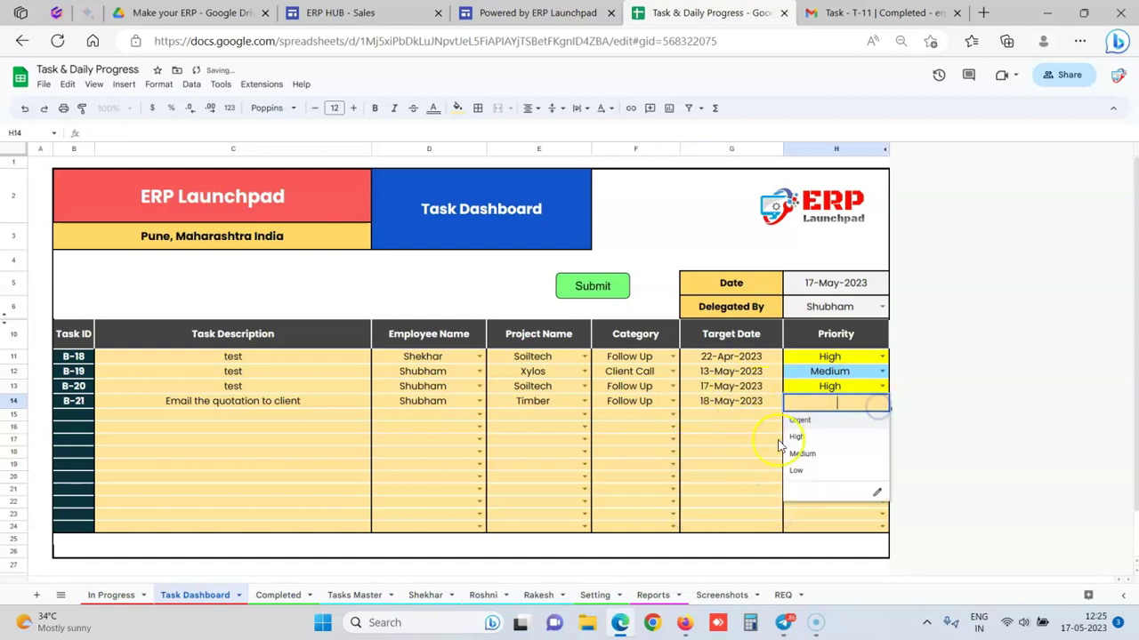
click(807, 437)
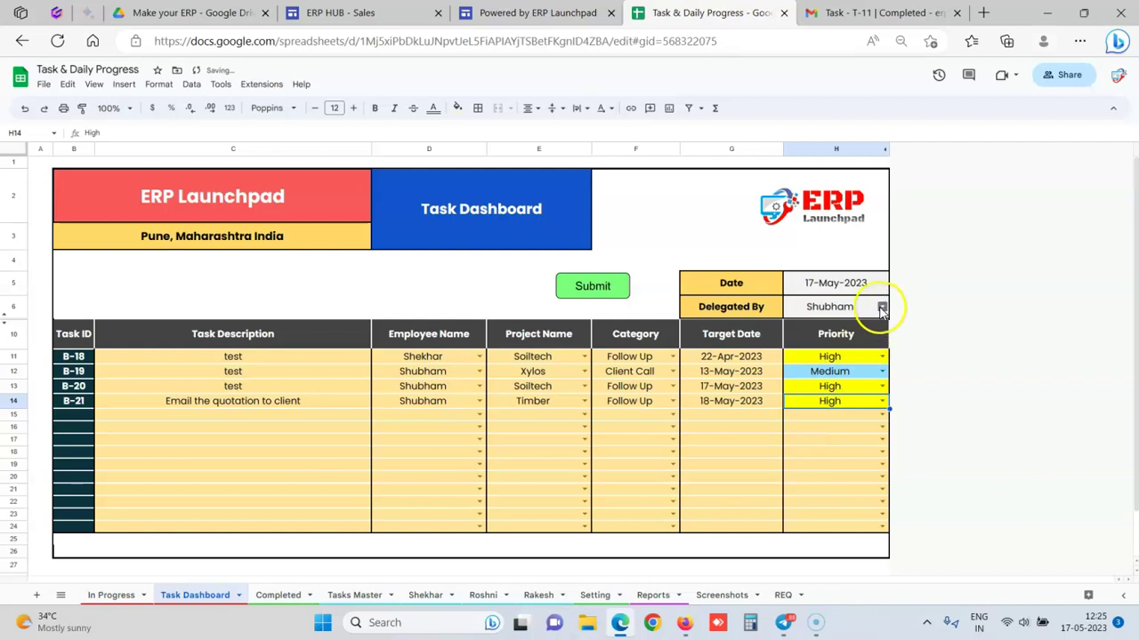
click(881, 306)
click(795, 401)
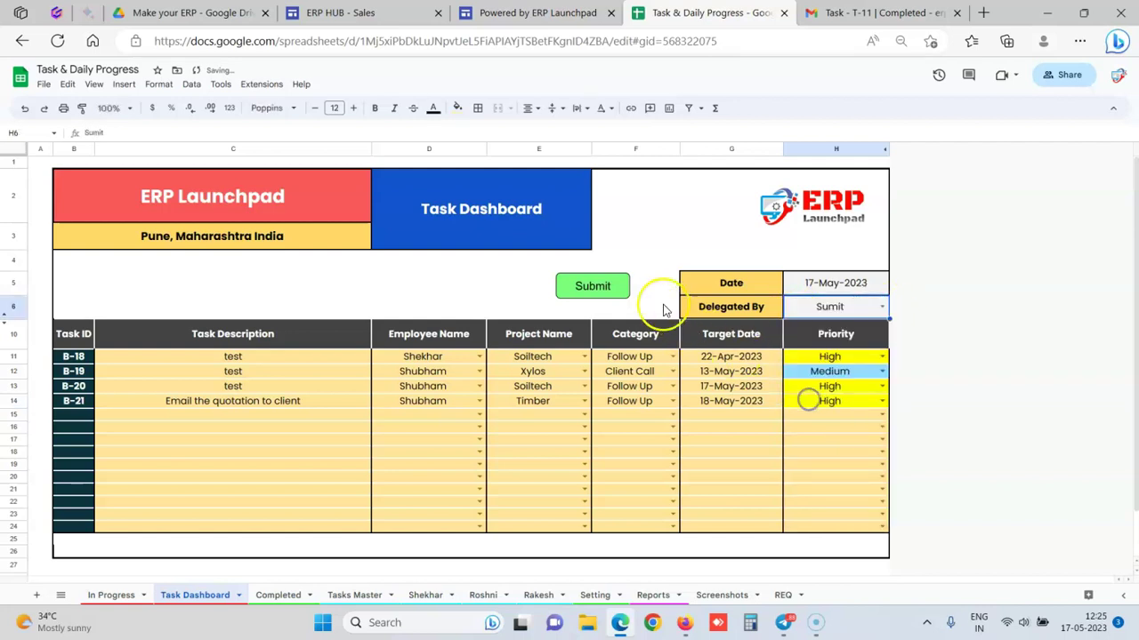
click(596, 289)
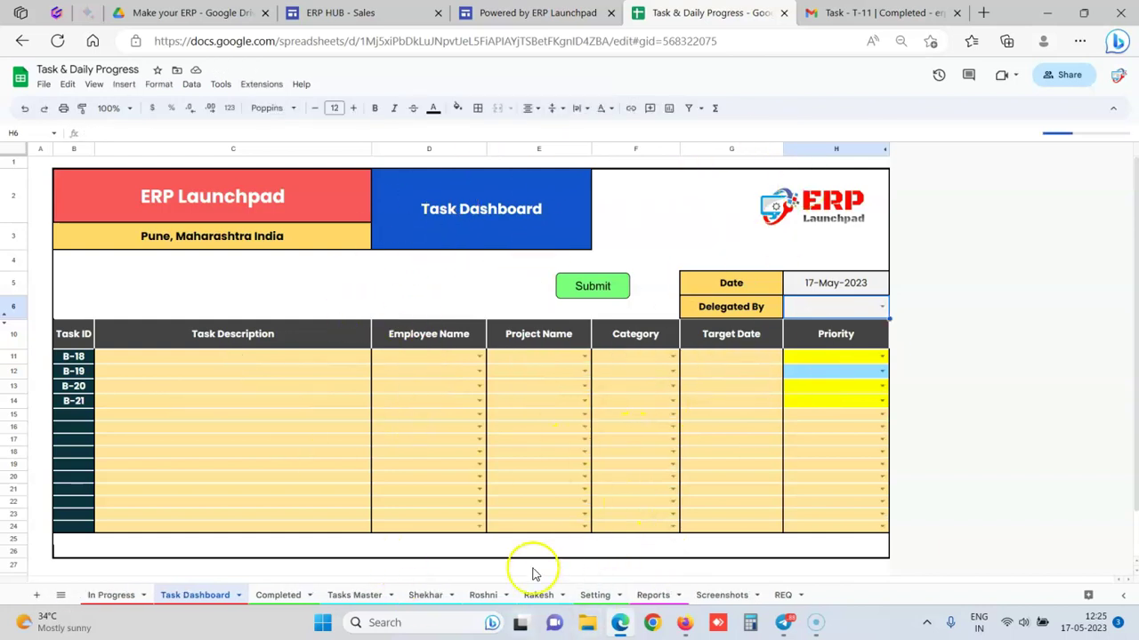
click(478, 594)
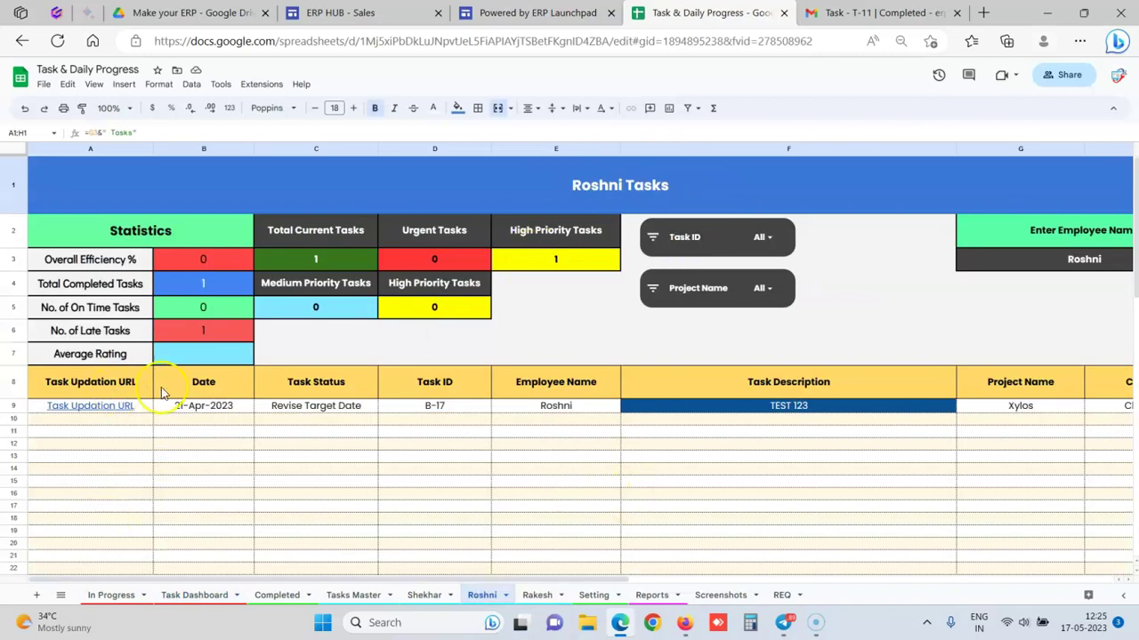
click(206, 411)
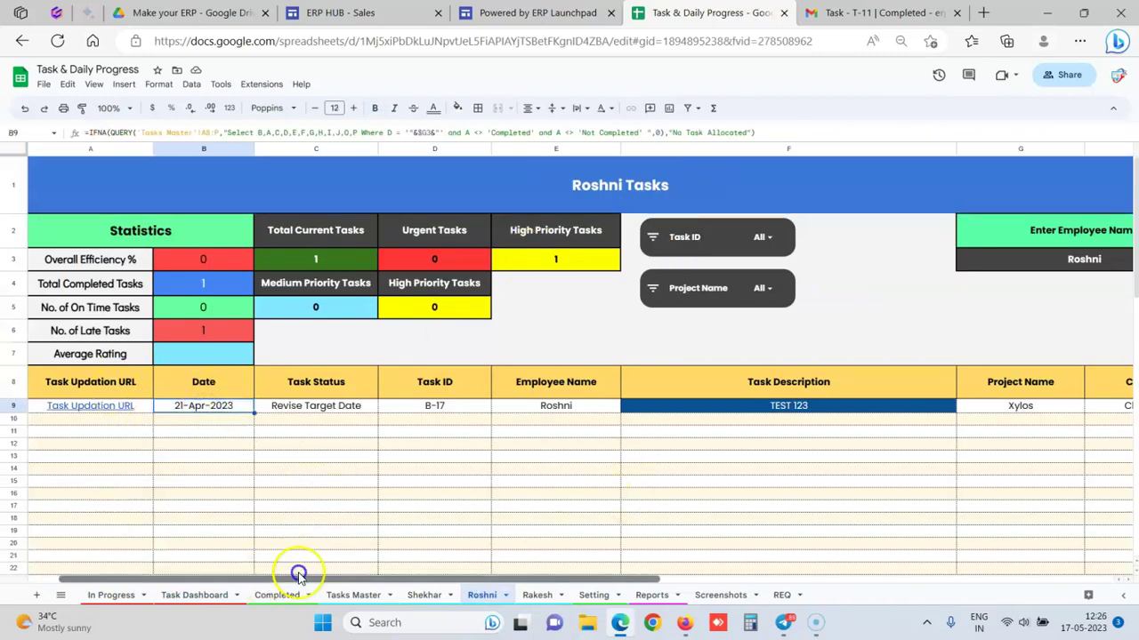
drag(297, 579, 94, 556)
click(286, 412)
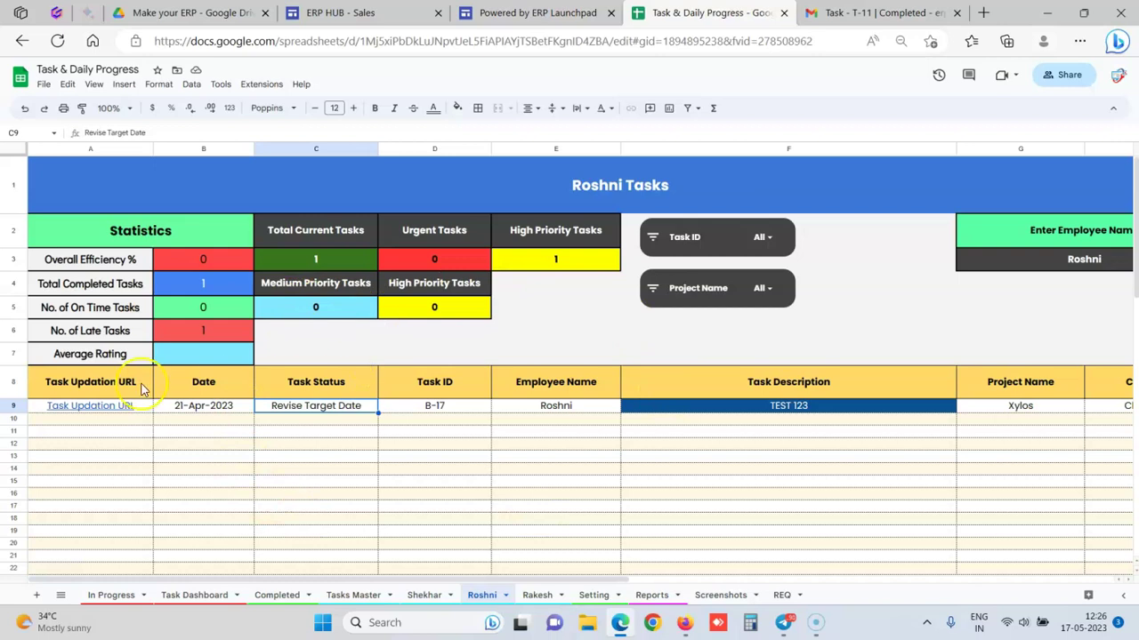
mouse_move(94, 414)
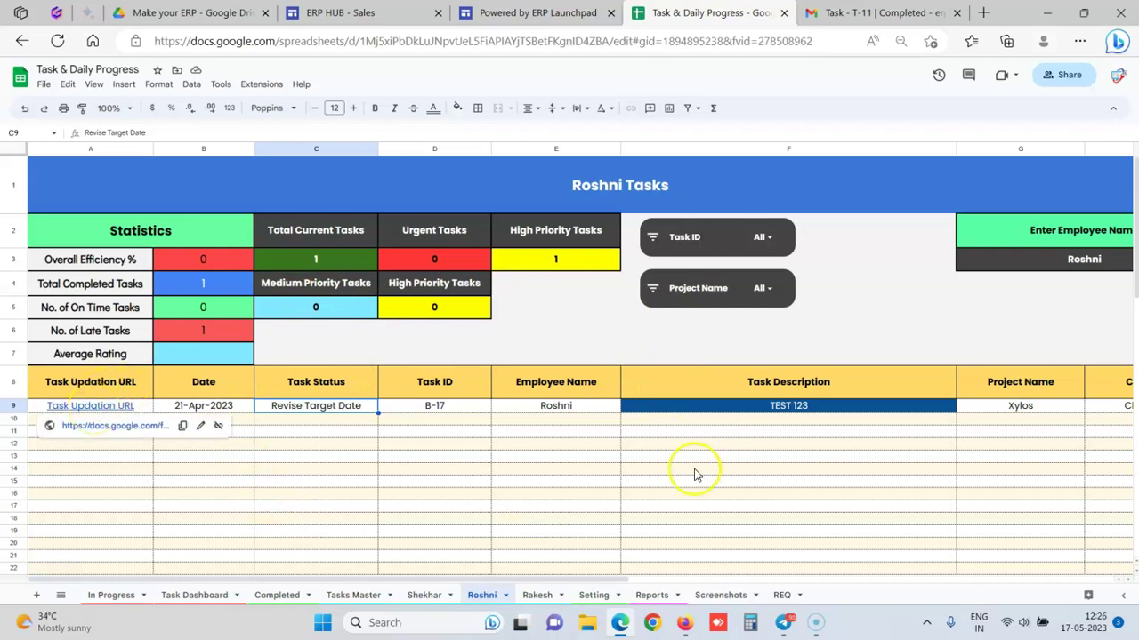
click(654, 474)
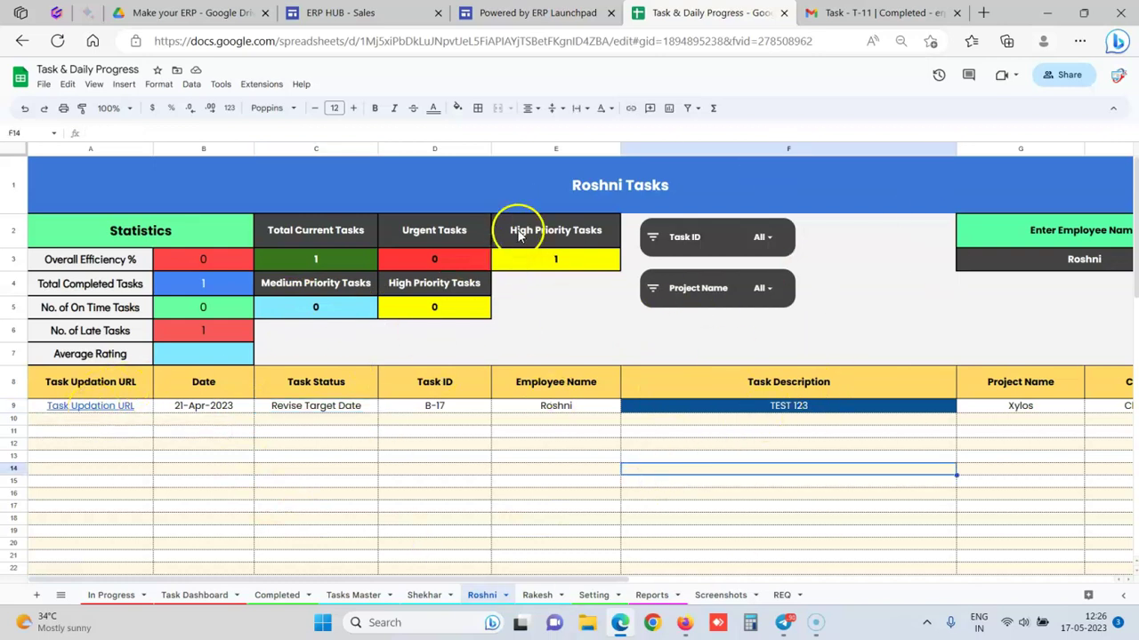
click(537, 13)
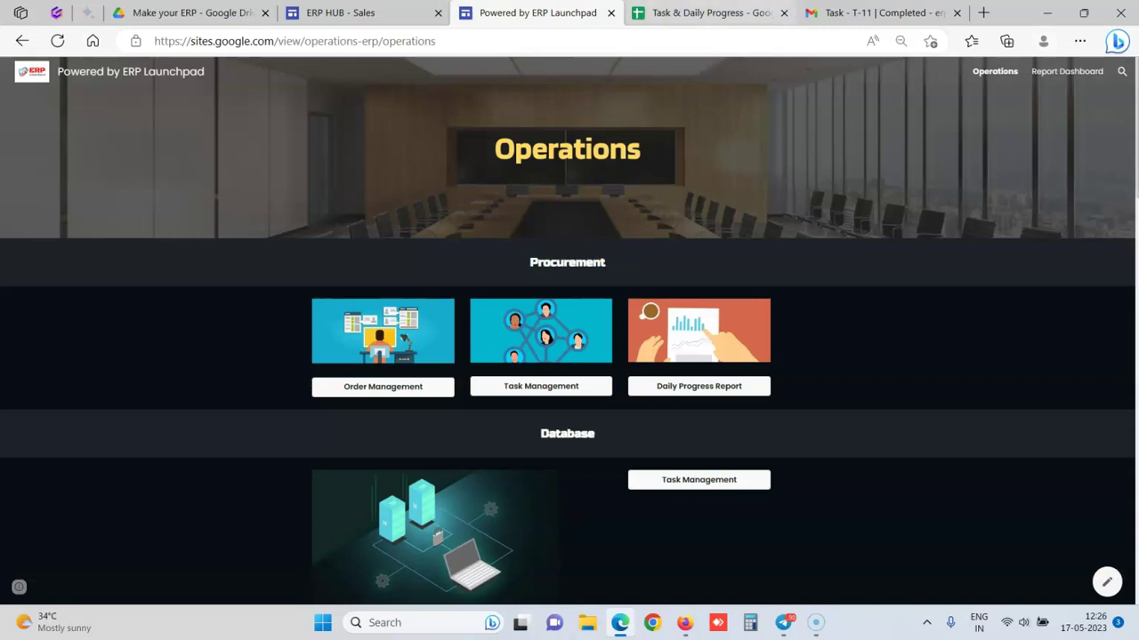
click(707, 12)
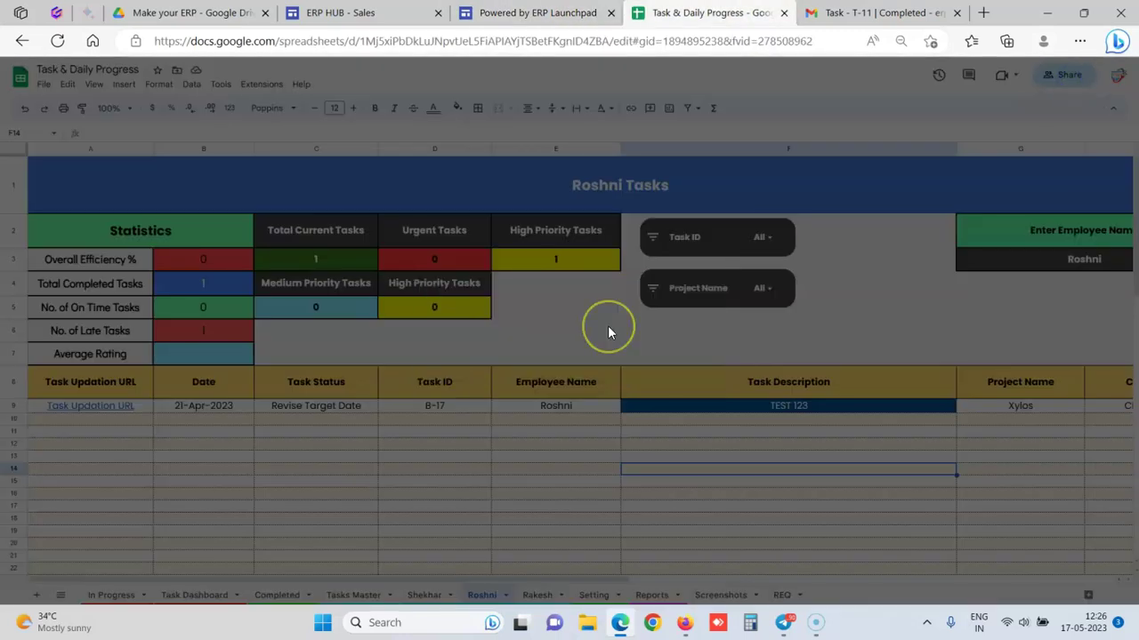
click(819, 297)
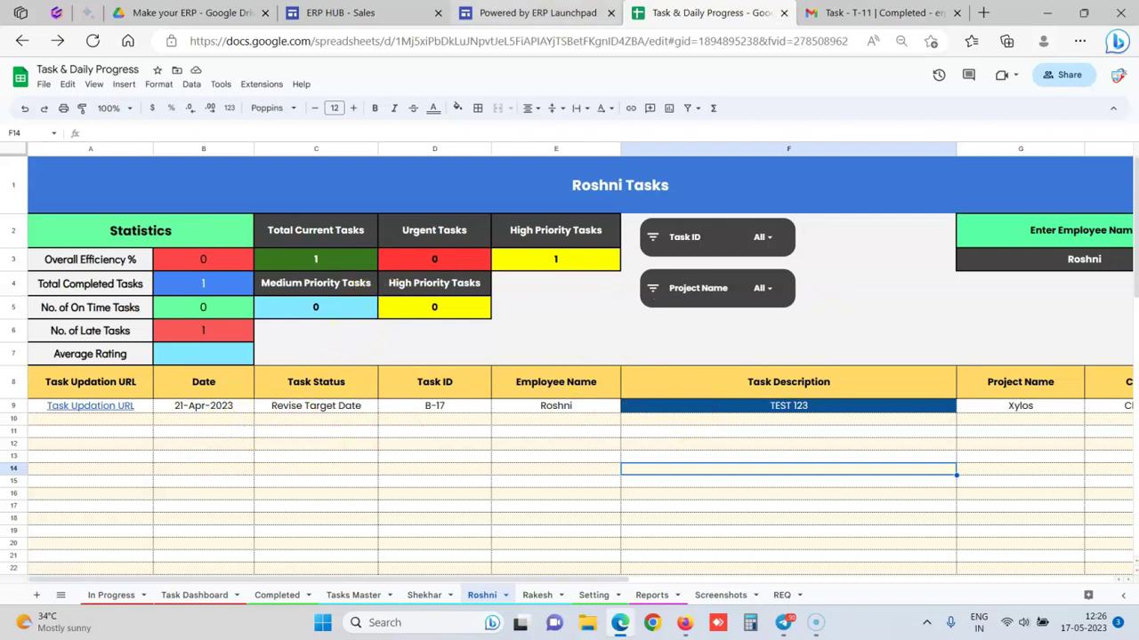
click(511, 12)
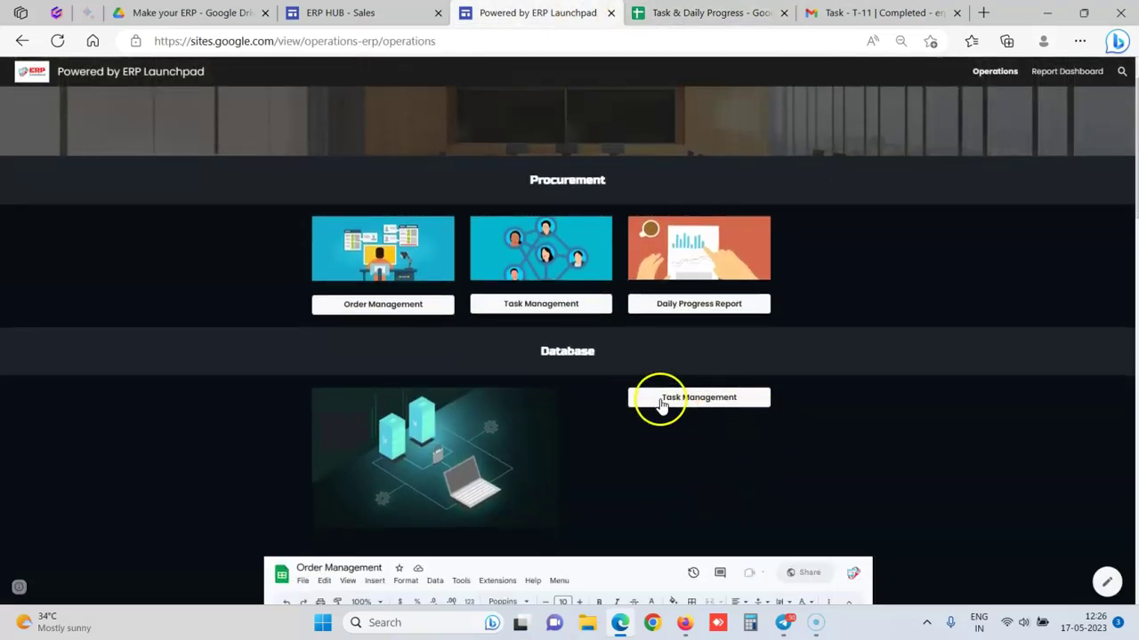
click(686, 12)
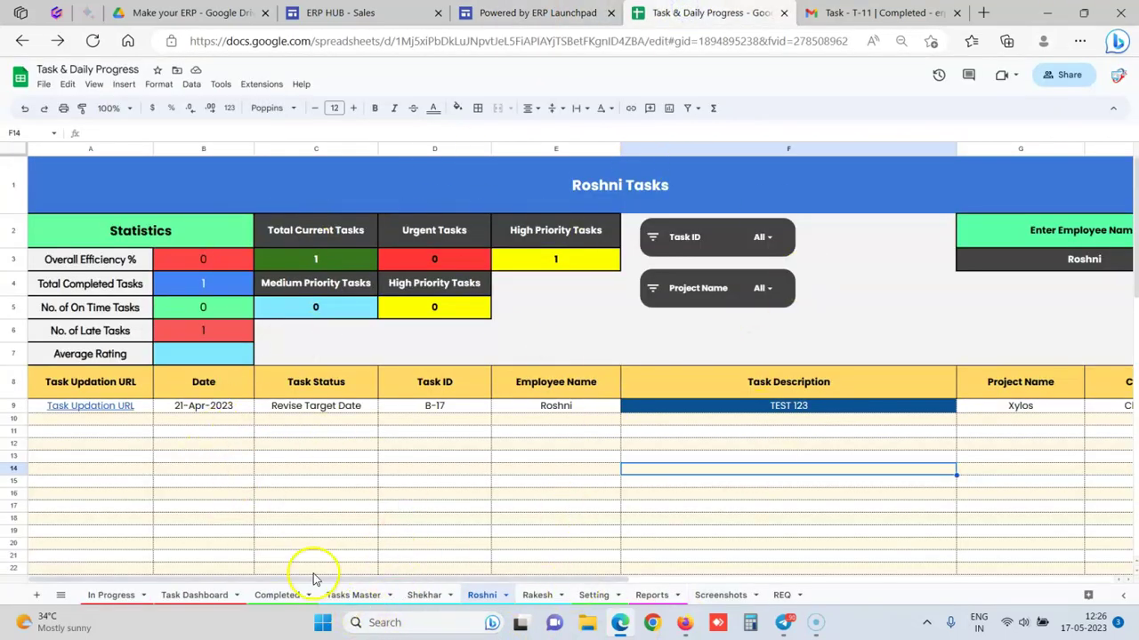
mouse_move(303, 577)
mouse_down()
mouse_move(692, 577)
mouse_move(323, 570)
mouse_up()
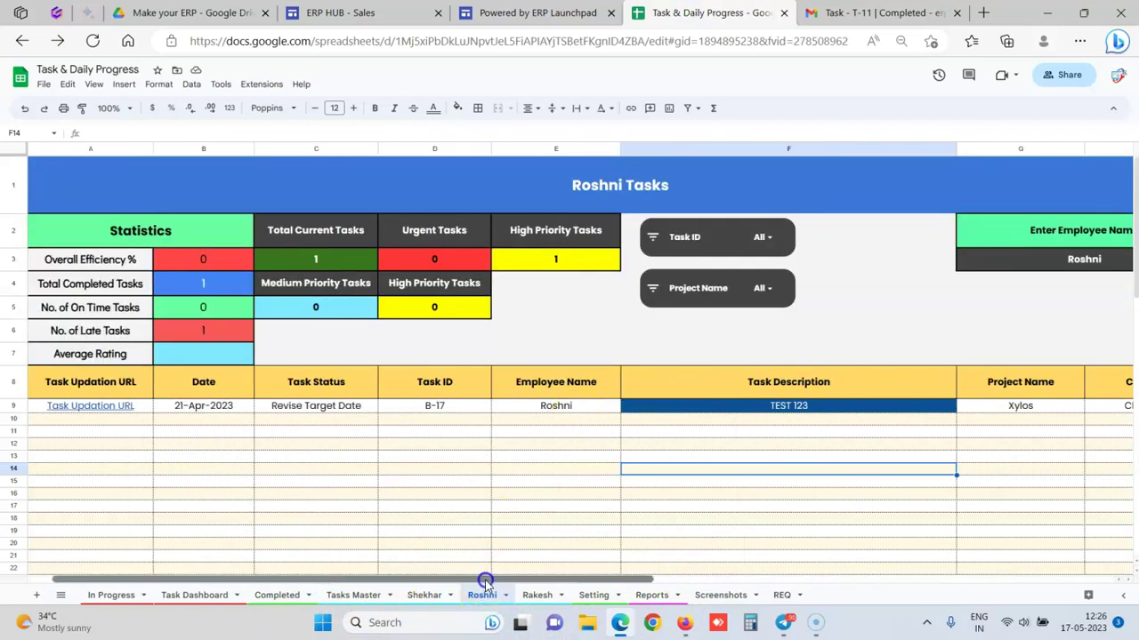
drag(483, 579, 783, 592)
click(616, 409)
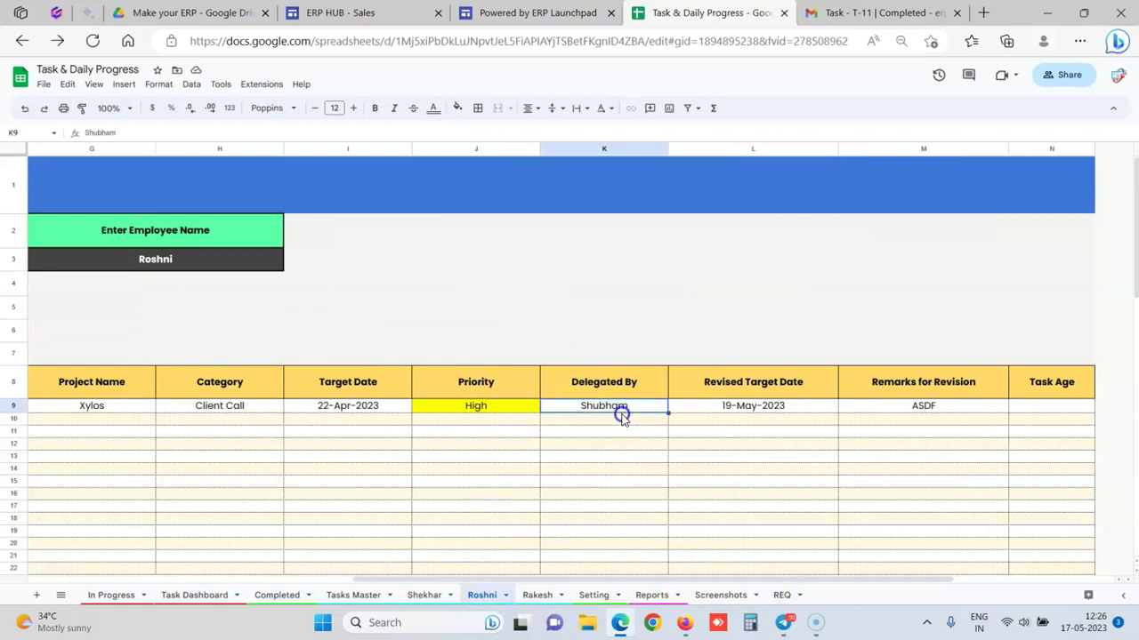
drag(622, 578, 96, 574)
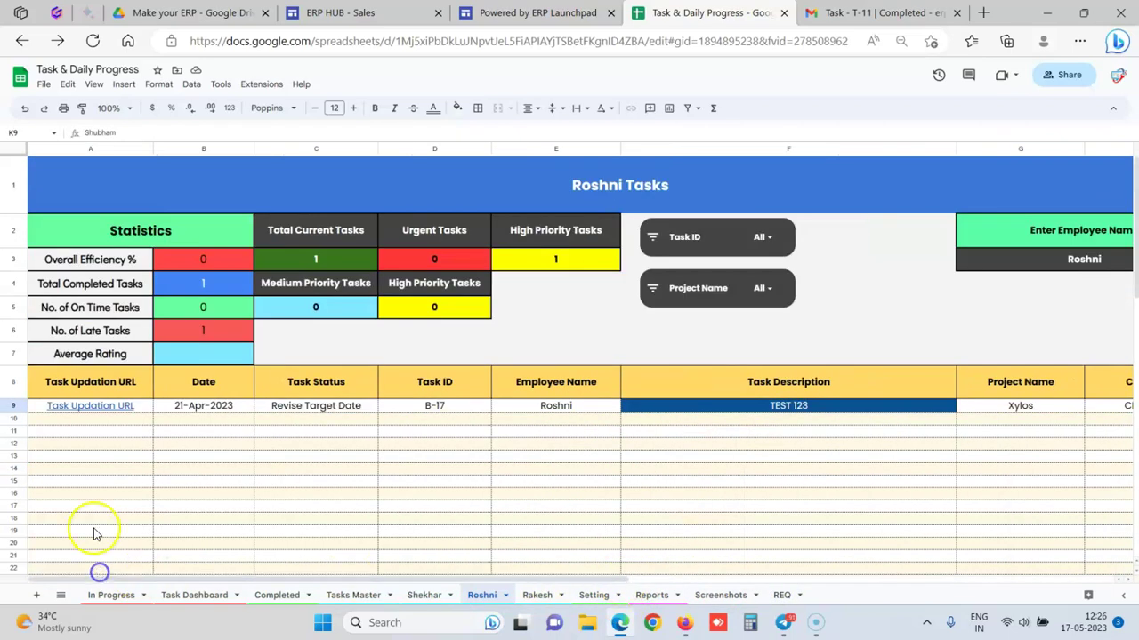
mouse_move(103, 416)
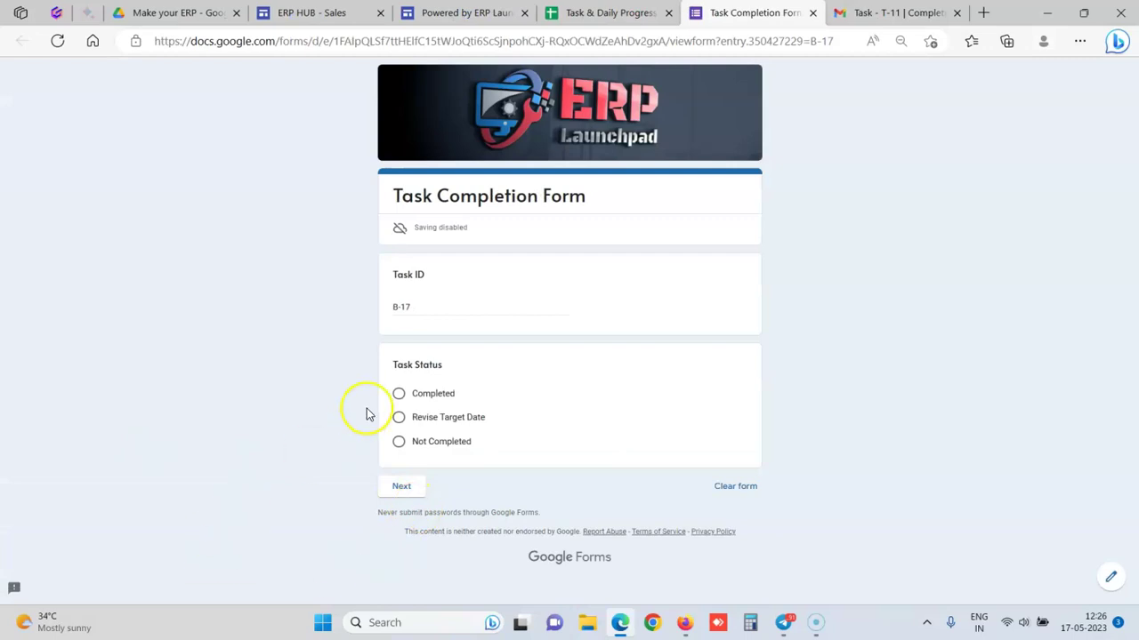
- Mark task B-17 as Completed, add the remark 'test' and rate it 7
click(396, 394)
click(400, 508)
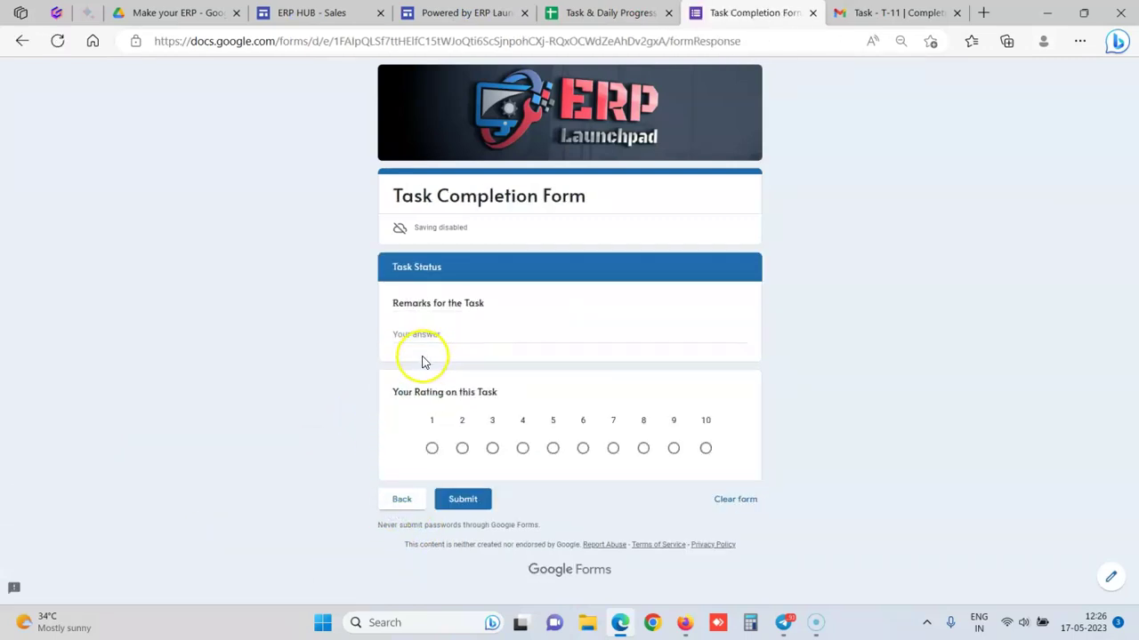
click(423, 337)
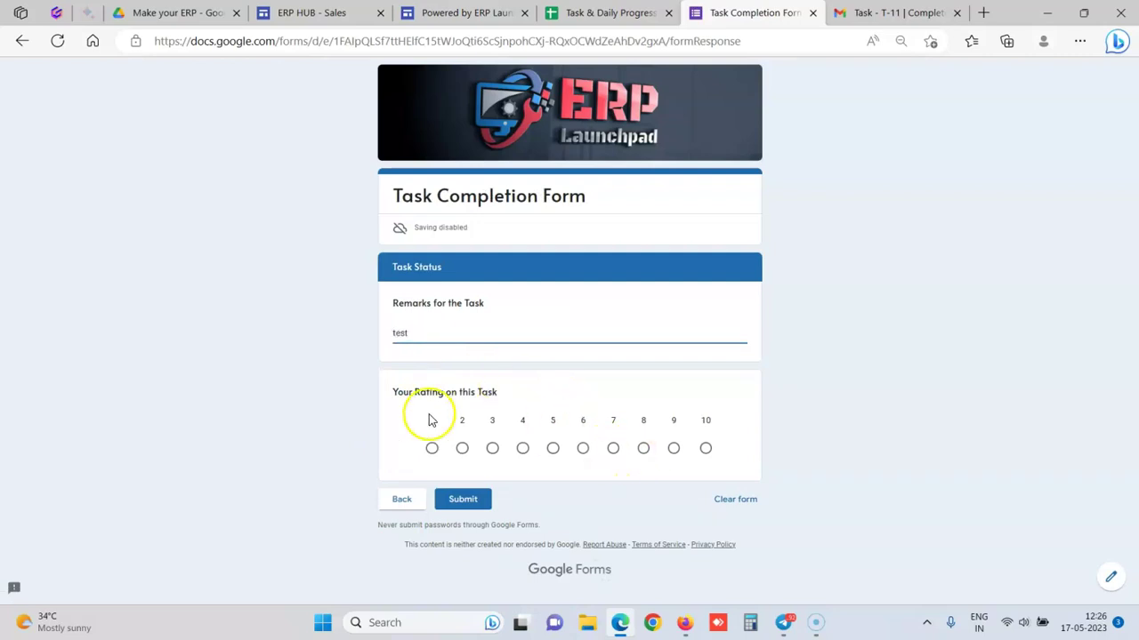
click(613, 449)
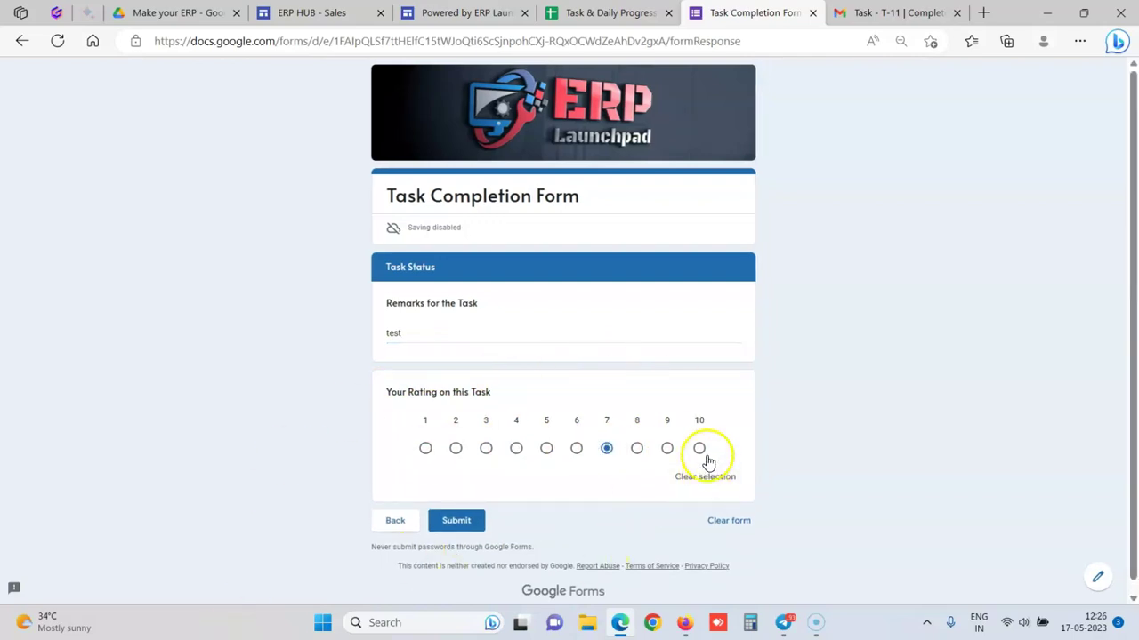
- Submit the B-17 completion form and check the task sheet shows No Task Allocated, 25% efficiency
click(633, 383)
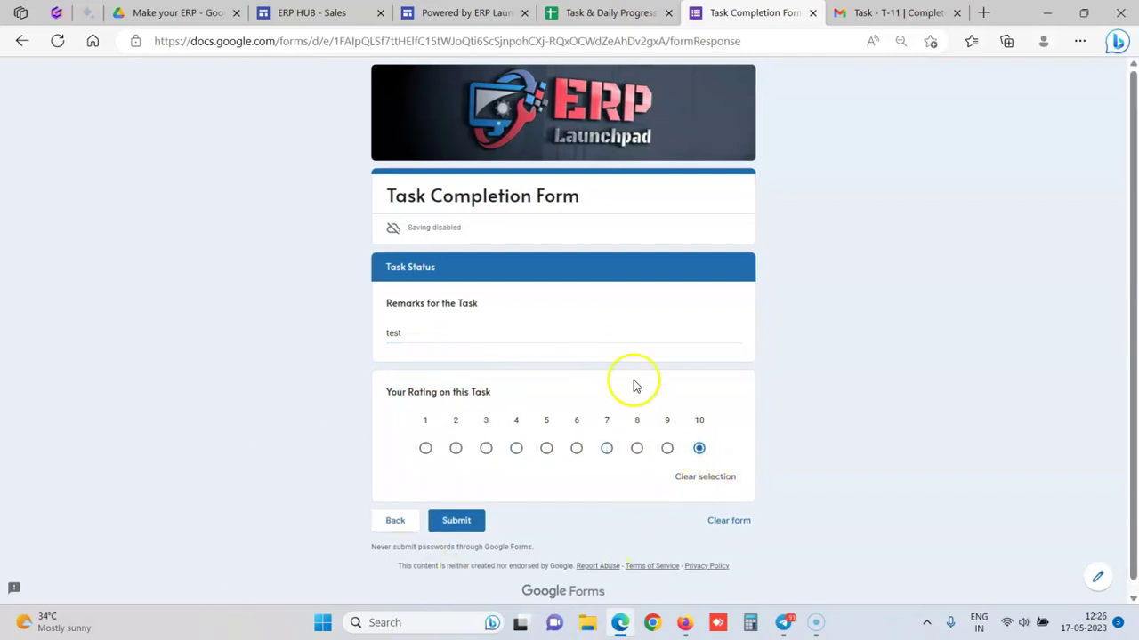
click(610, 12)
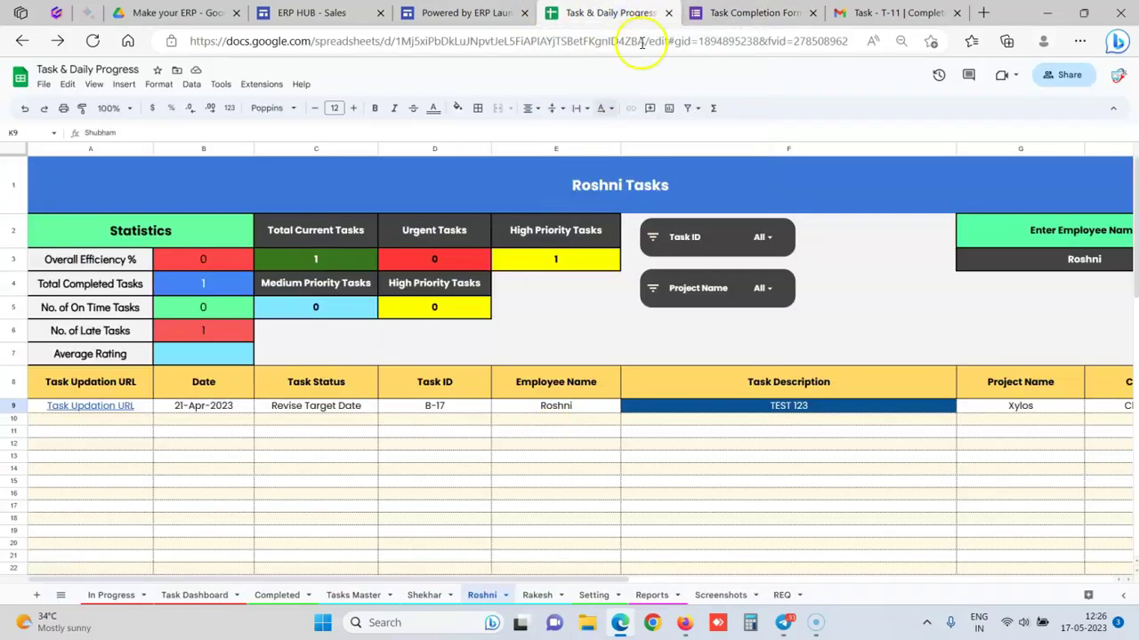
click(755, 13)
click(455, 522)
click(596, 16)
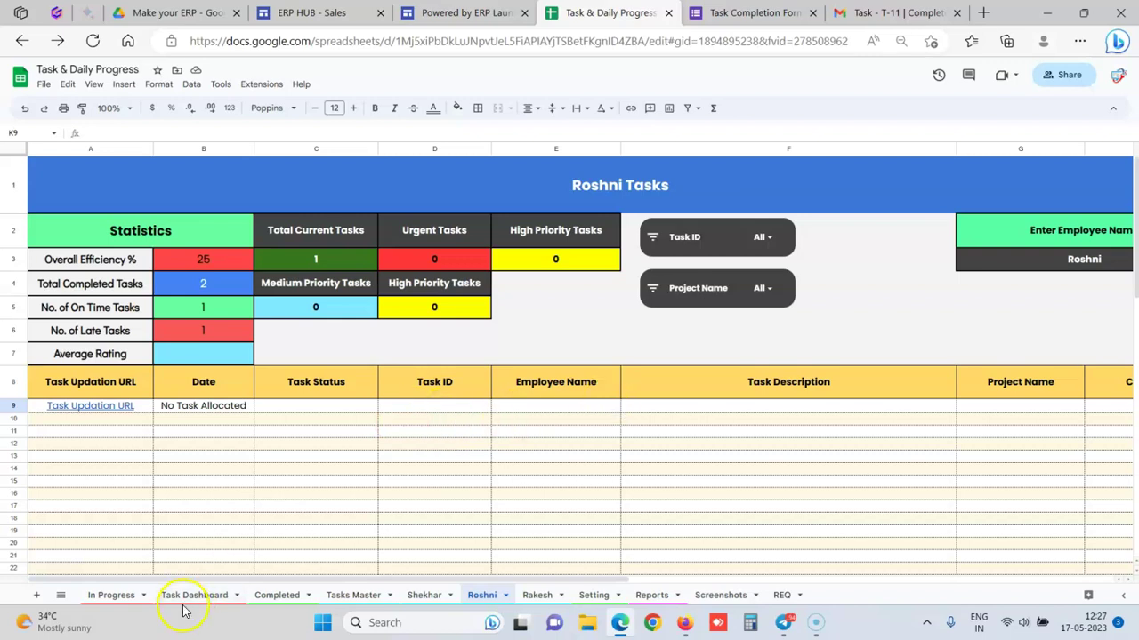
- Show the Completed sheet and scroll down to the tasks with Rate Task links
click(257, 592)
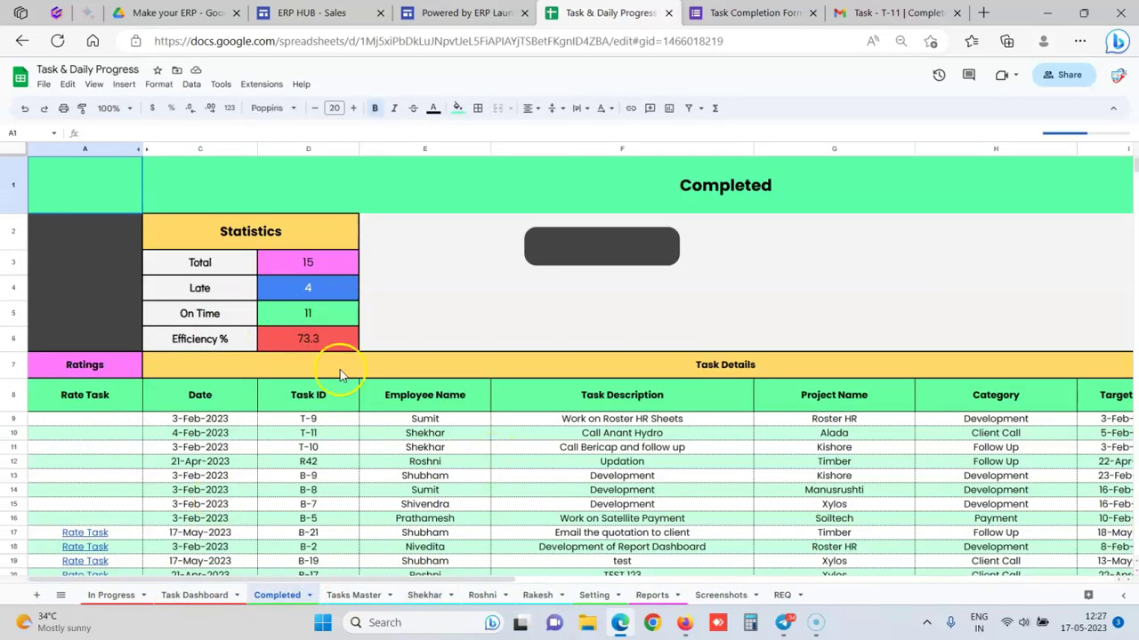
scroll(421, 420, down, 2)
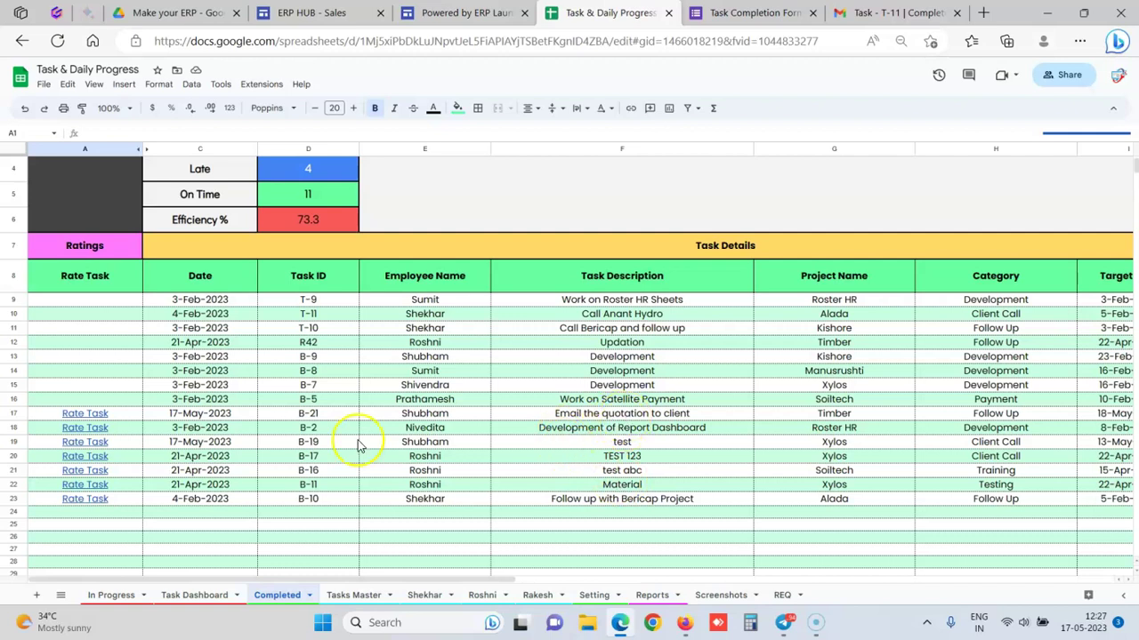
- Rate task B-2 as 7 through its Rate Task link and submit the rating
click(91, 428)
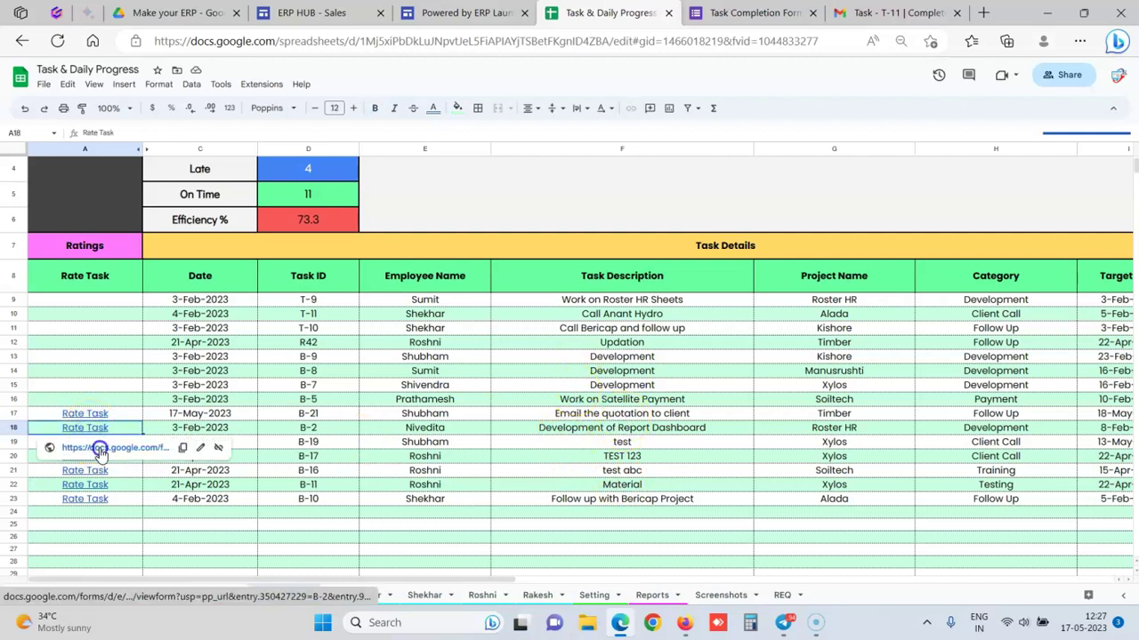
click(89, 449)
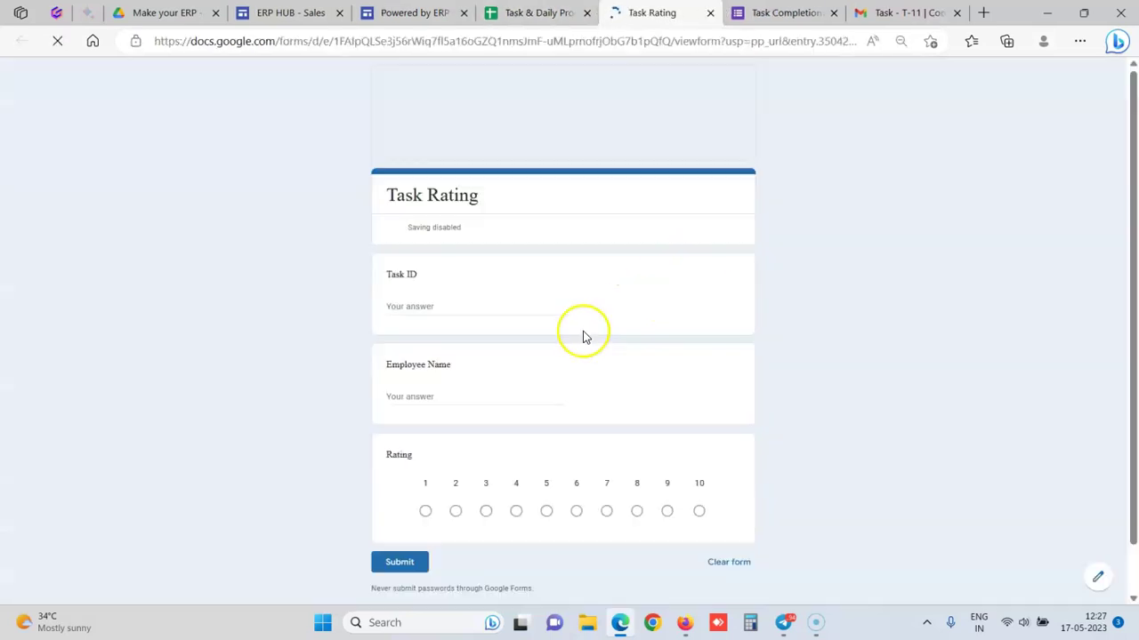
click(605, 512)
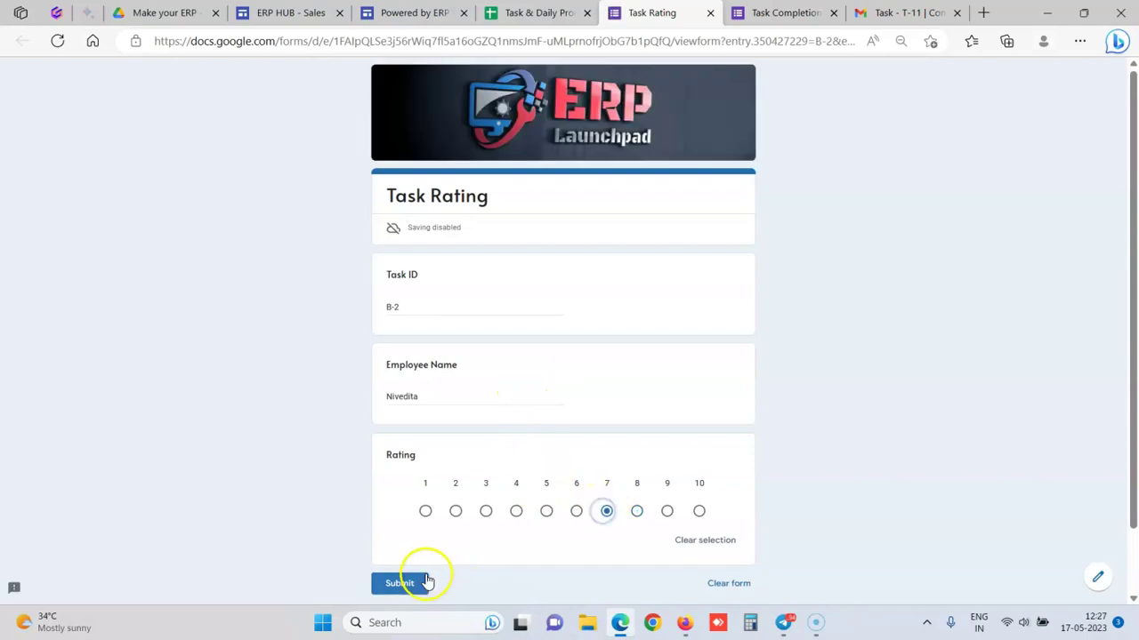
click(409, 583)
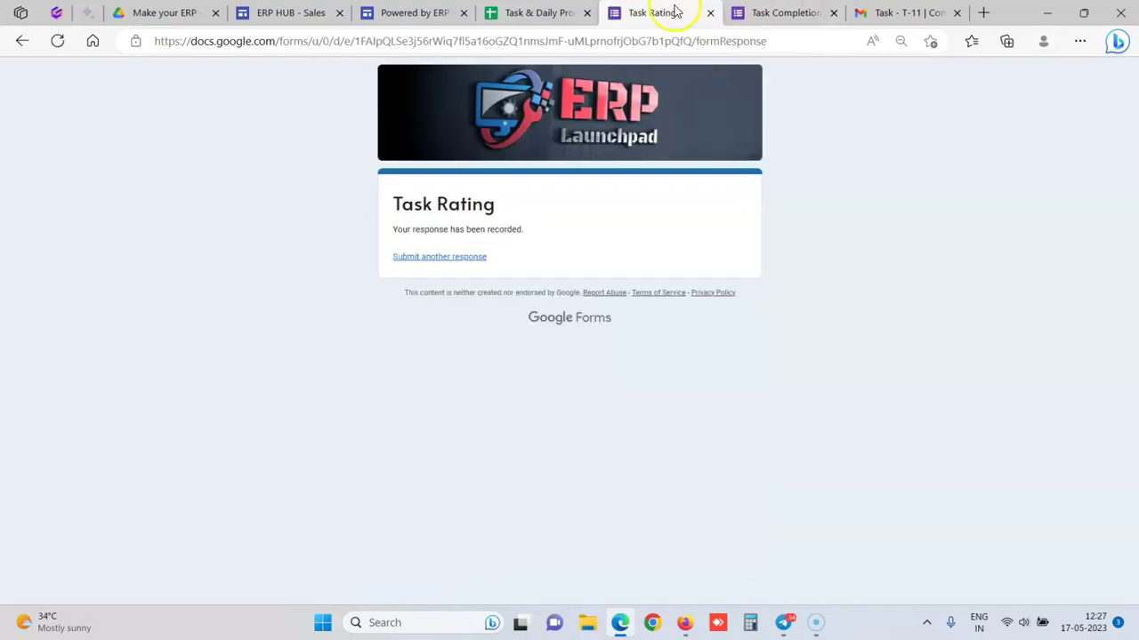
click(530, 12)
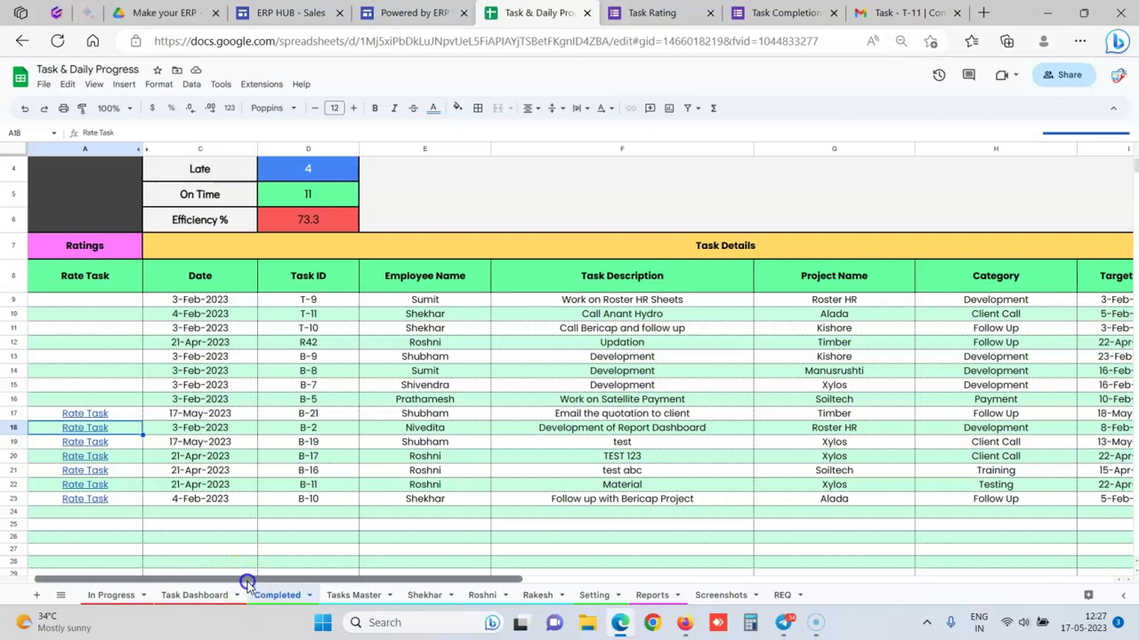
drag(248, 583, 791, 585)
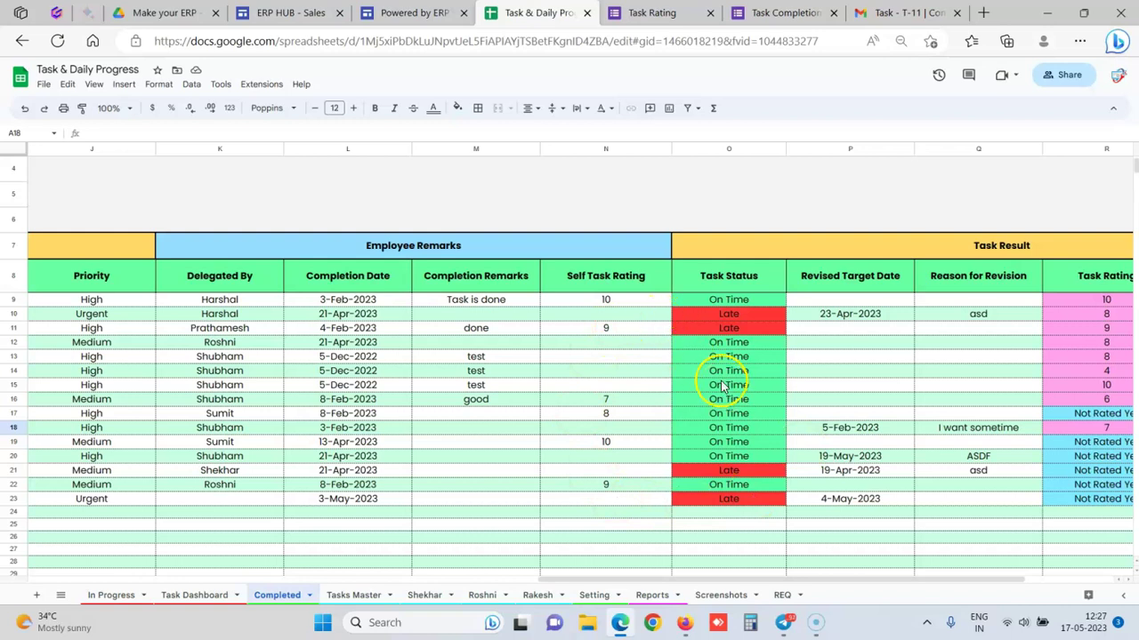
click(729, 301)
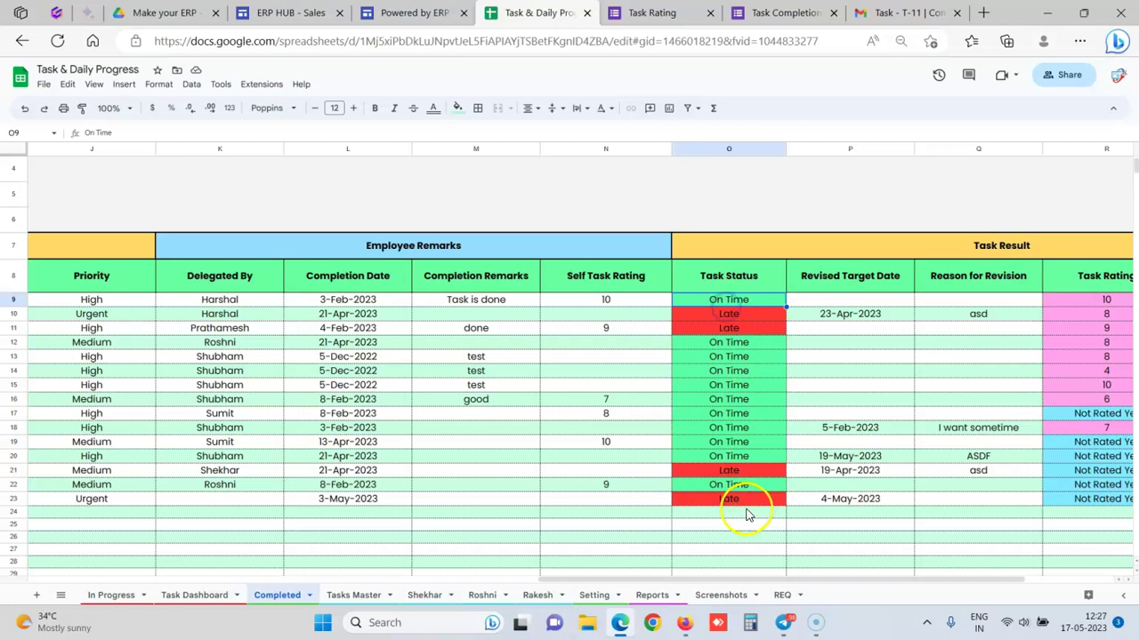
drag(686, 580, 793, 579)
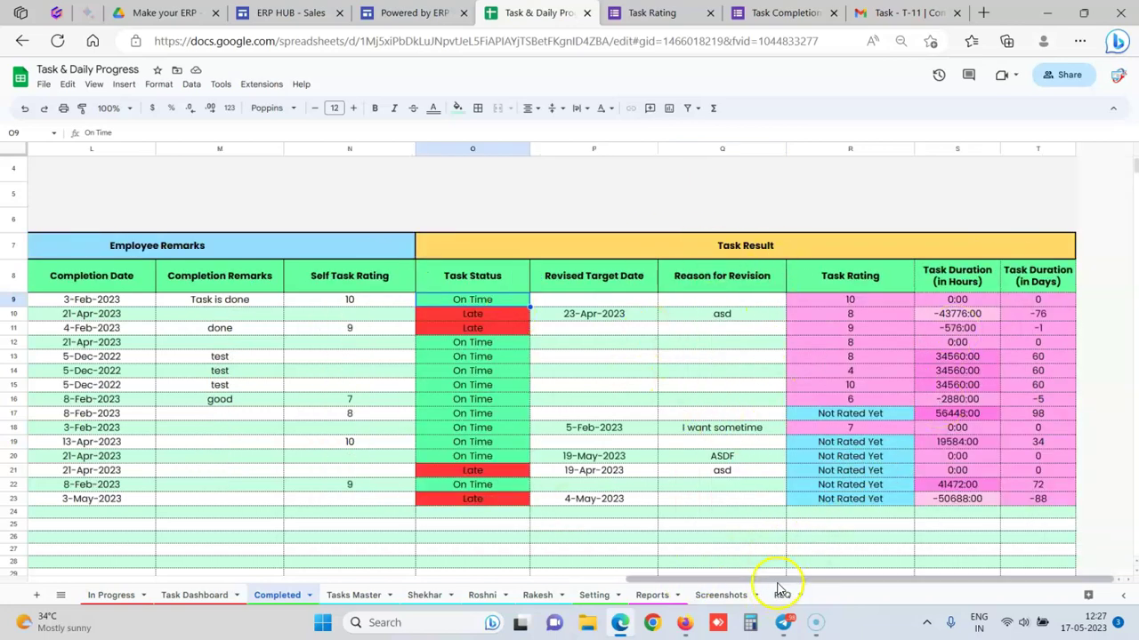
drag(783, 579, 173, 558)
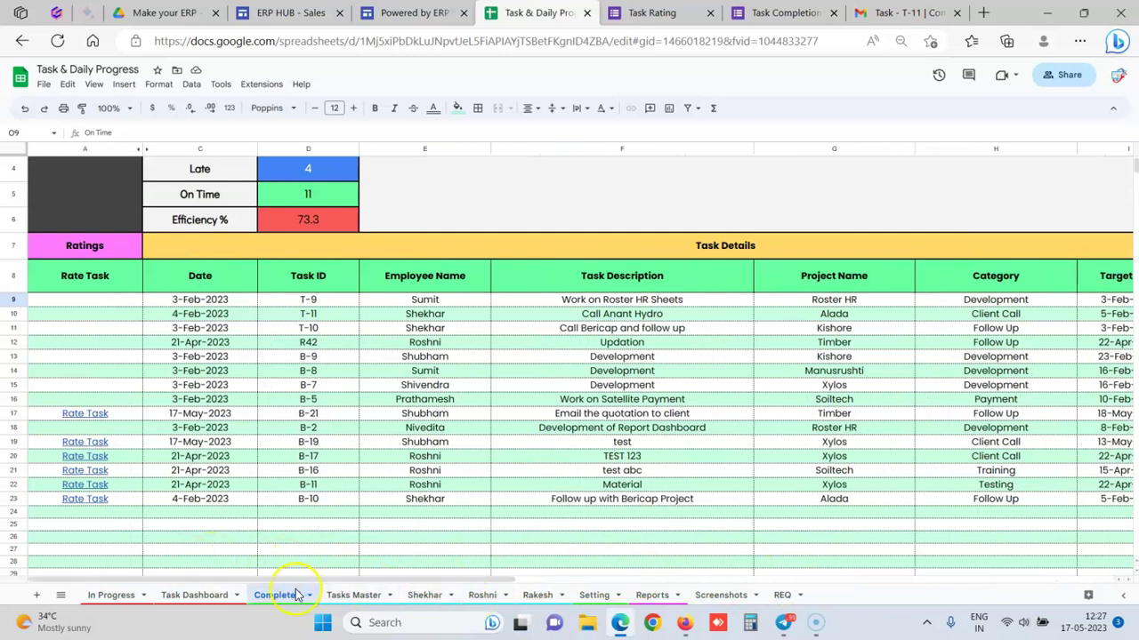
- On the In Progress sheet, filter Employee Name to show only Shivendra's task
click(120, 595)
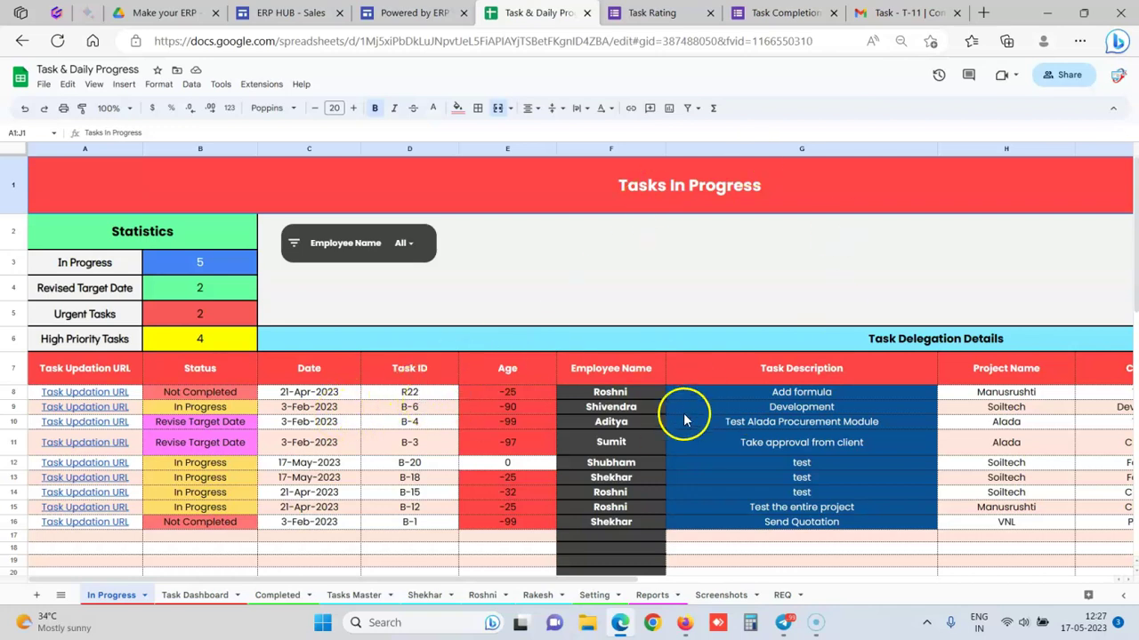
drag(612, 391, 614, 507)
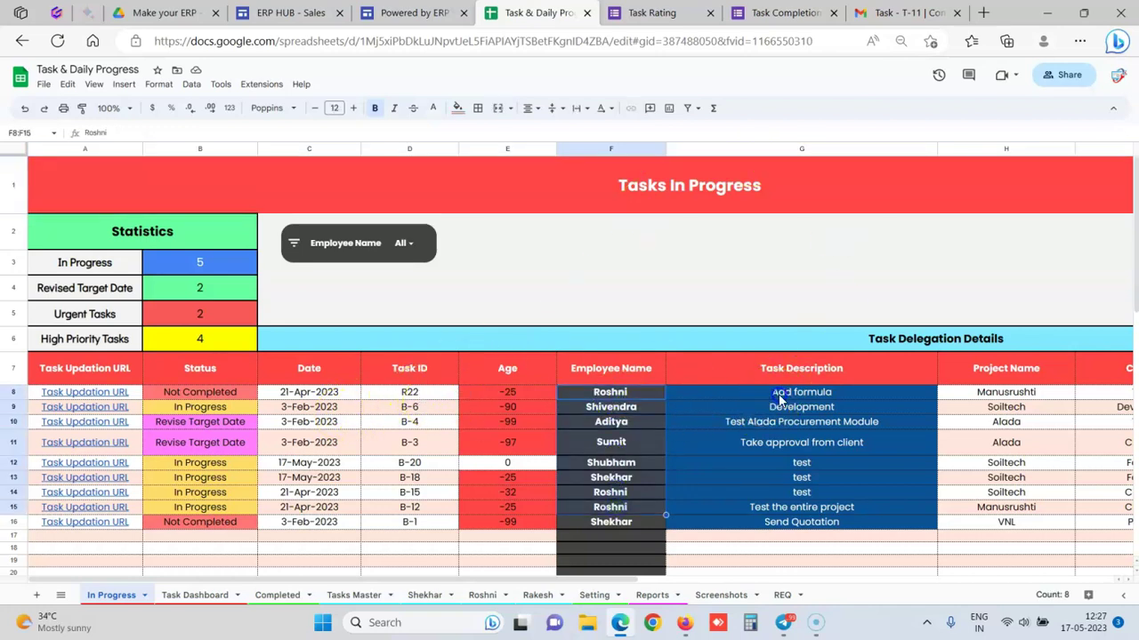
click(404, 242)
click(342, 301)
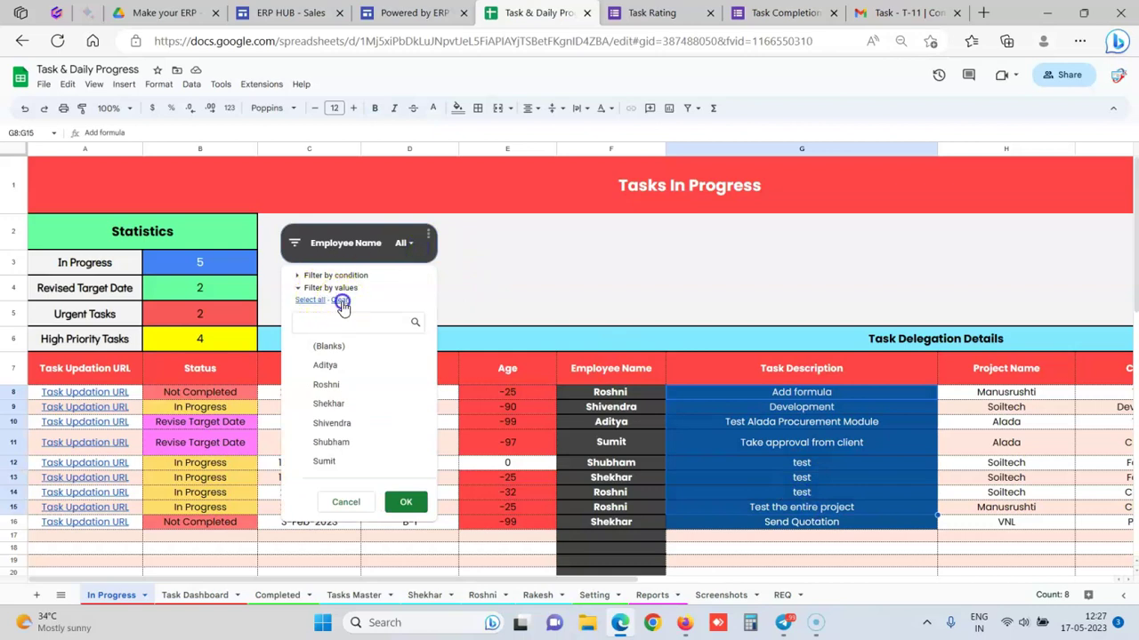
click(342, 424)
click(411, 501)
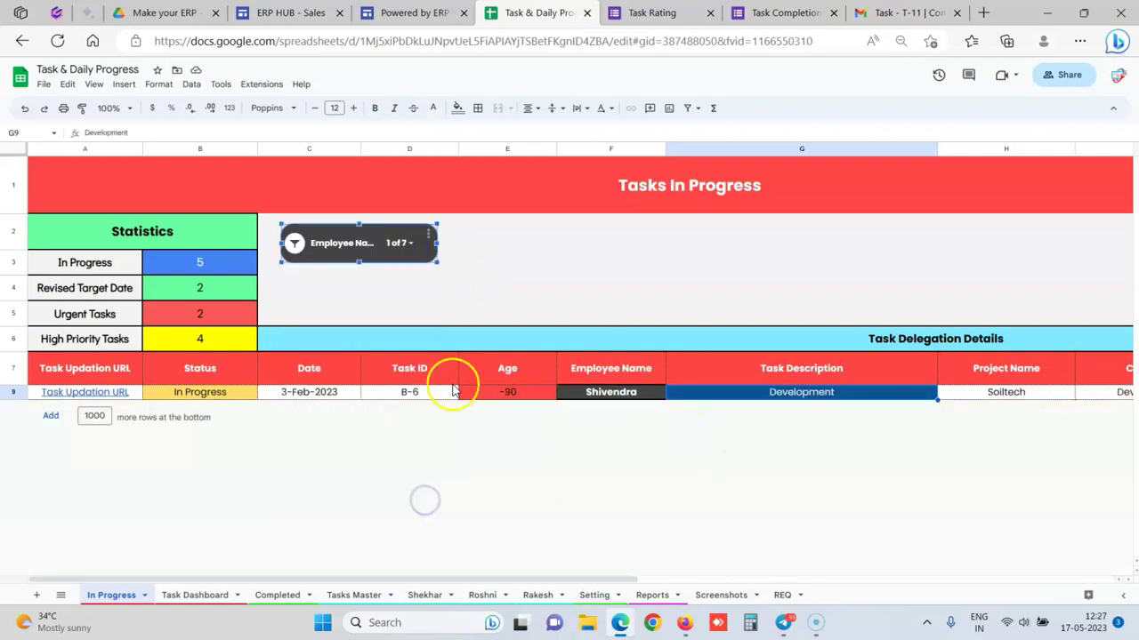
- Restore all employees in the Employee Name filter and check task R22's age
drag(471, 579, 239, 567)
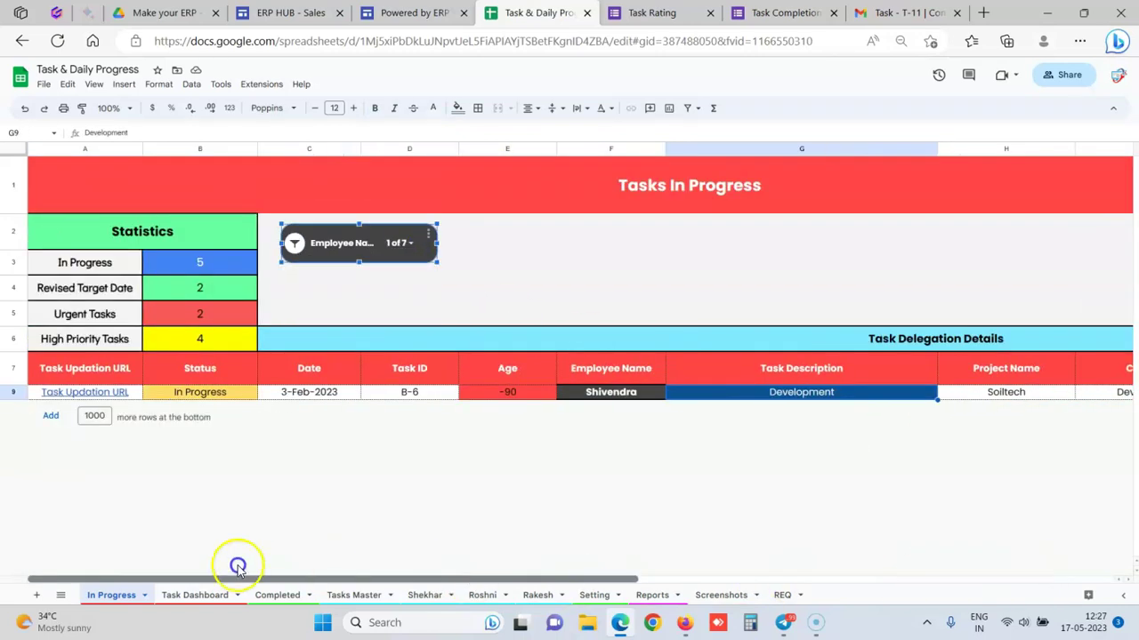
click(396, 245)
click(309, 300)
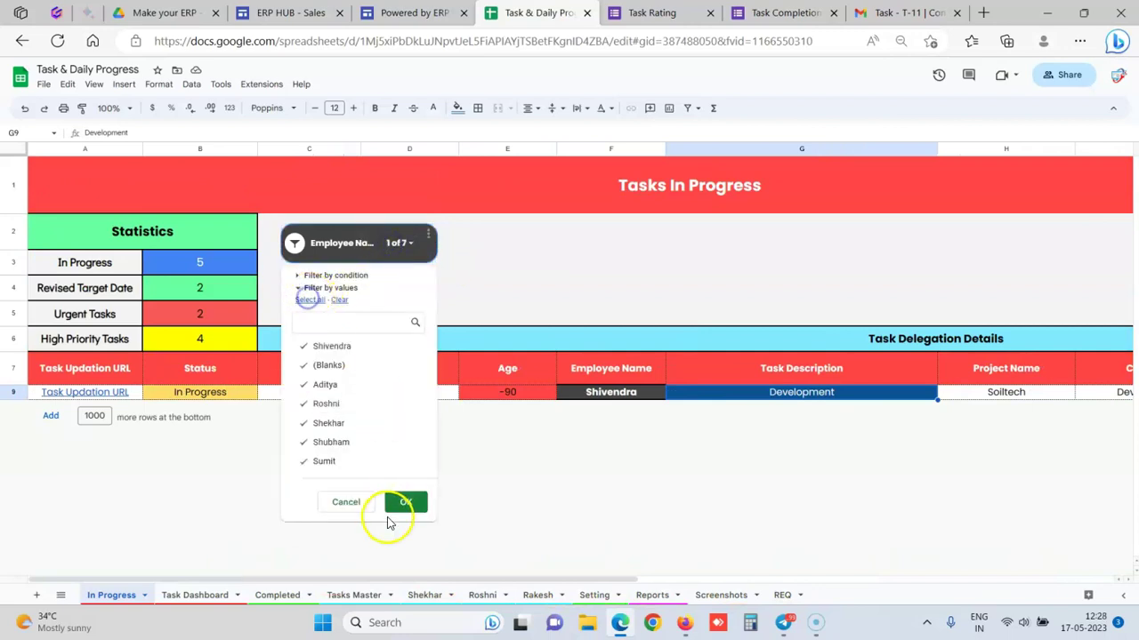
click(396, 504)
click(512, 371)
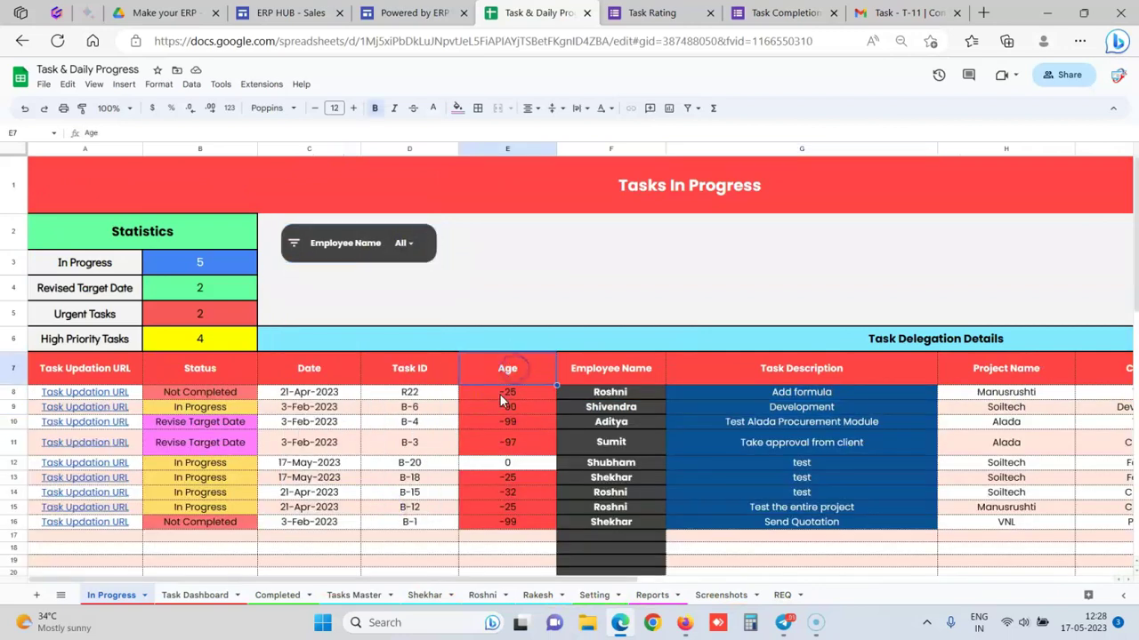
click(501, 394)
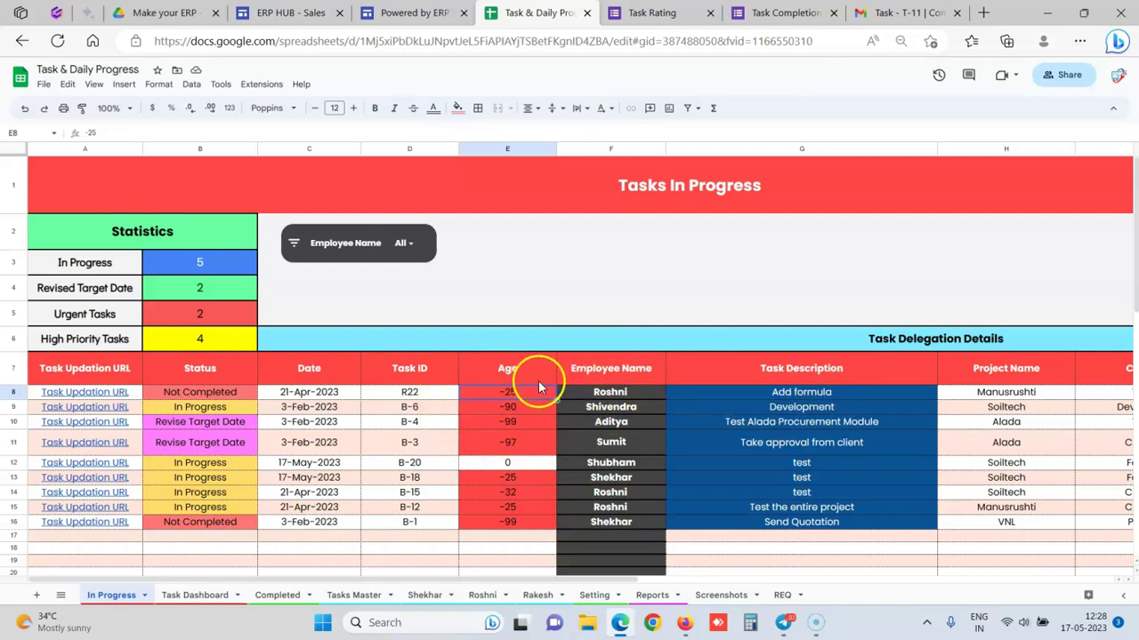
- Browse the Roshni, Rakesh and Shekhar sheets, then follow task B-18's update link in cell A9
click(495, 597)
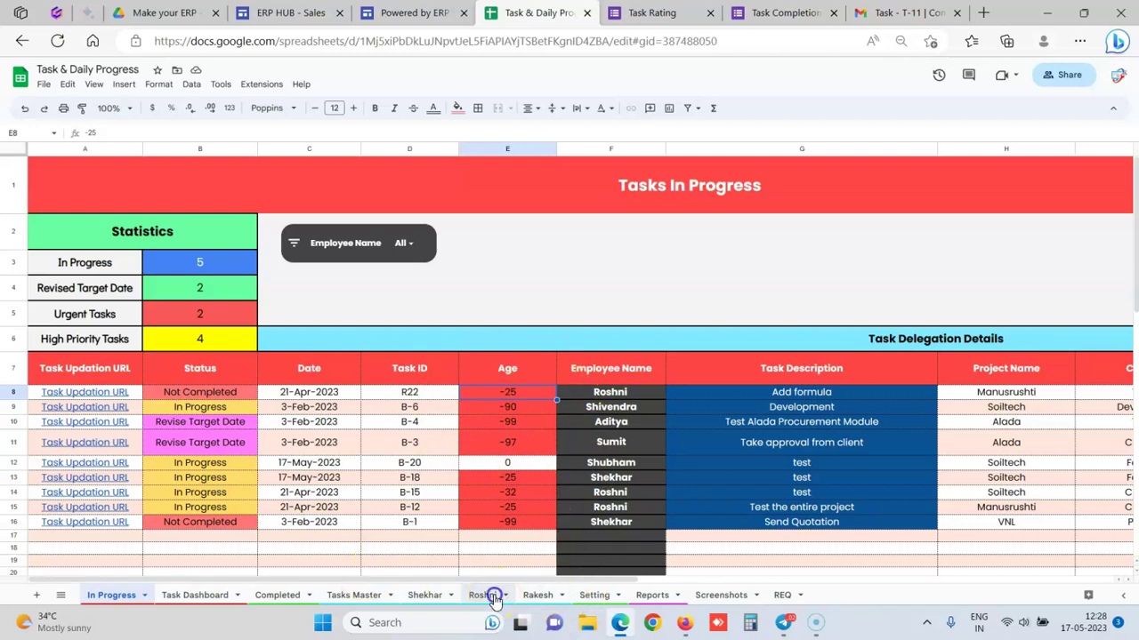
click(533, 597)
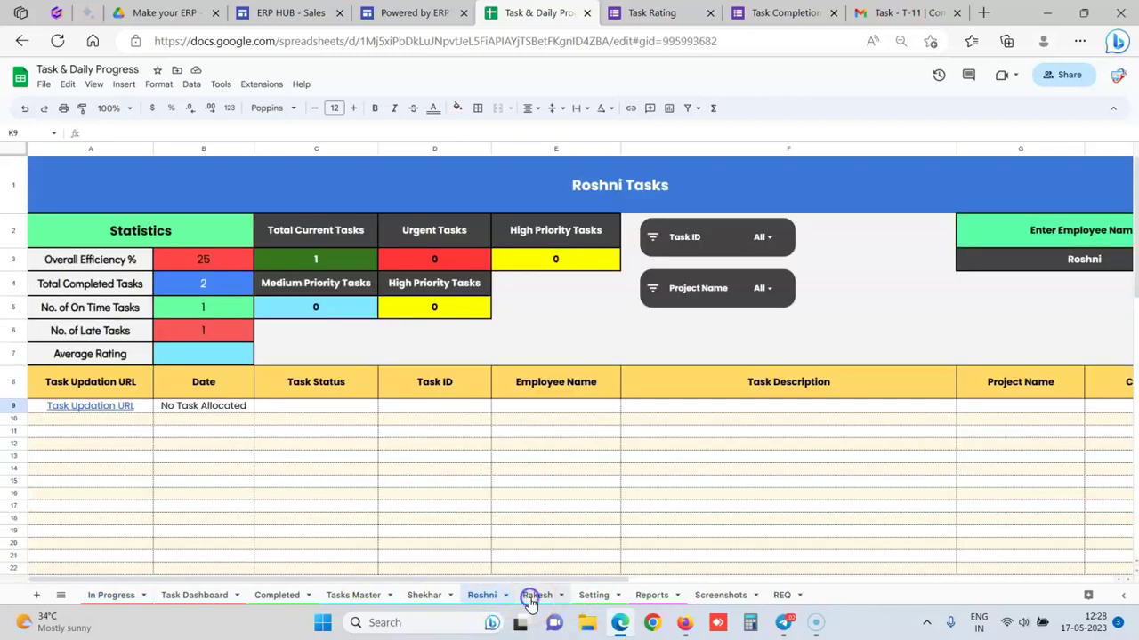
click(426, 596)
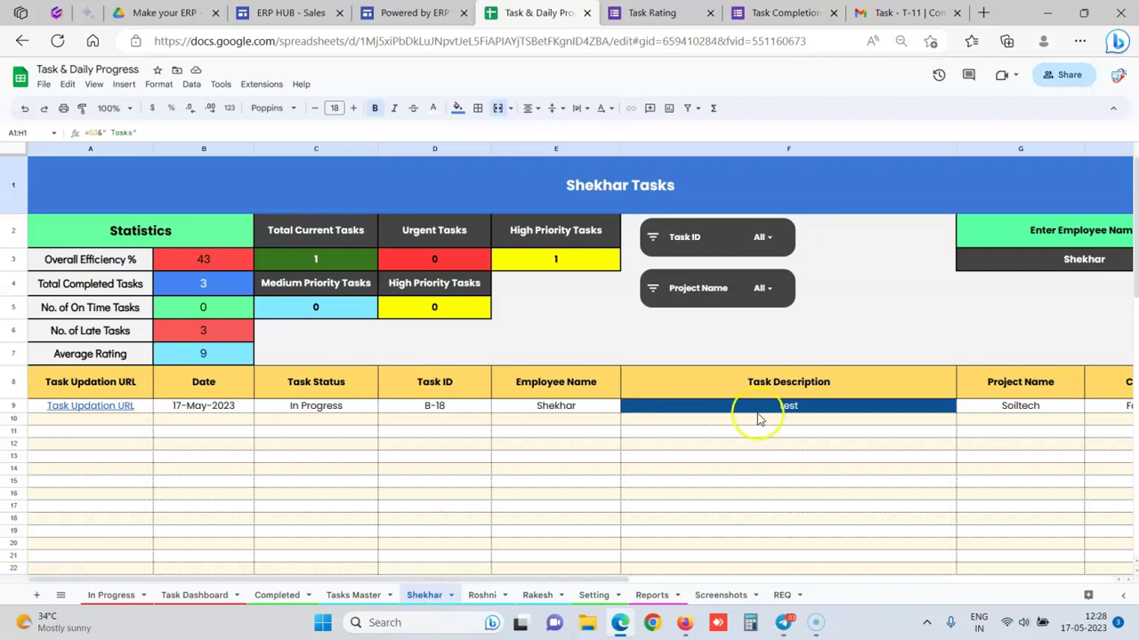
click(94, 409)
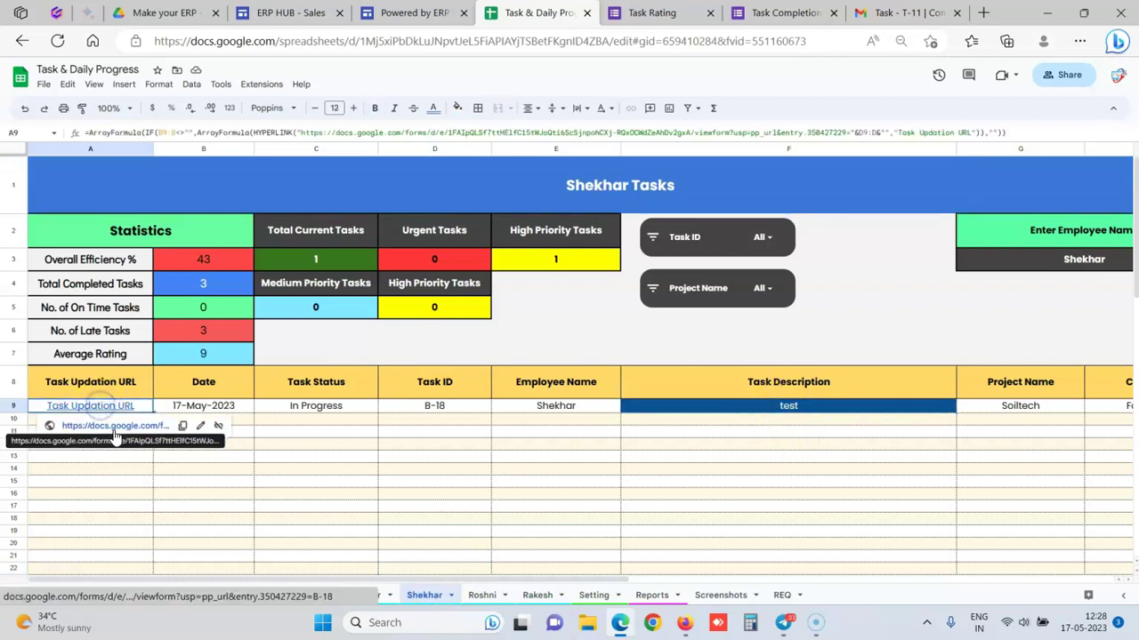
click(114, 426)
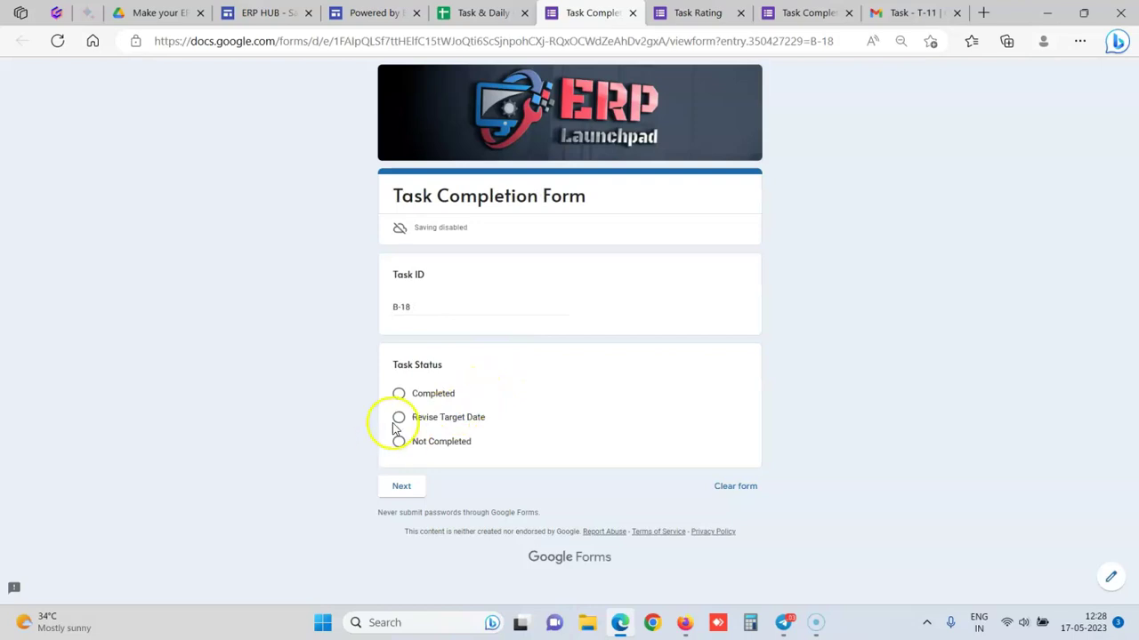
- Request a revised target date of 19-05-2023 for task B-18 with remark 'test' and submit
click(399, 418)
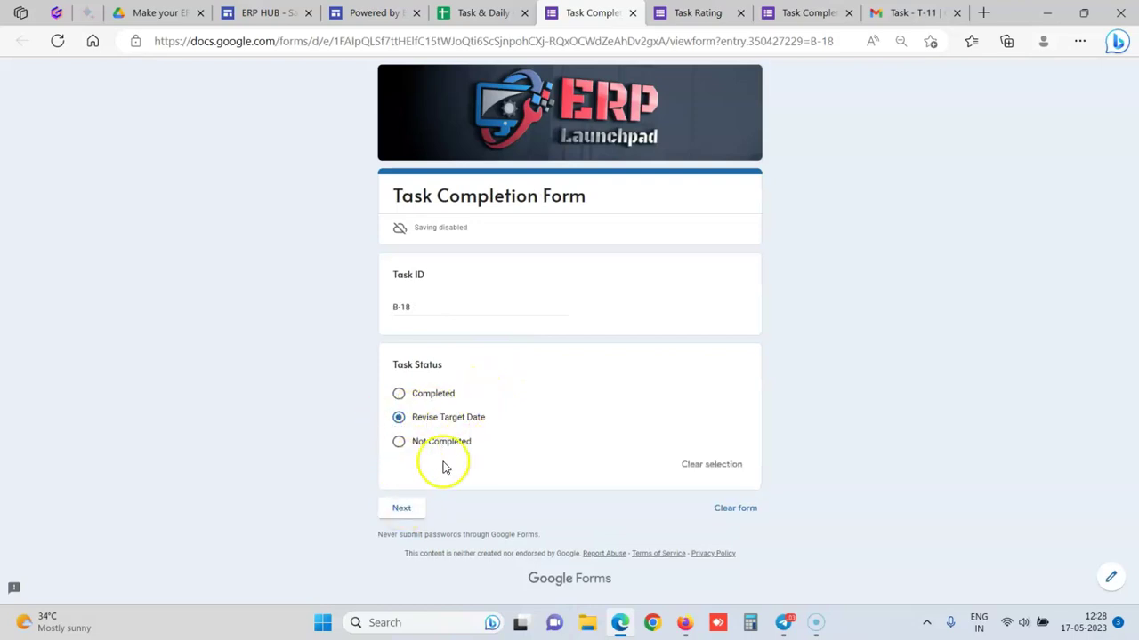
click(401, 510)
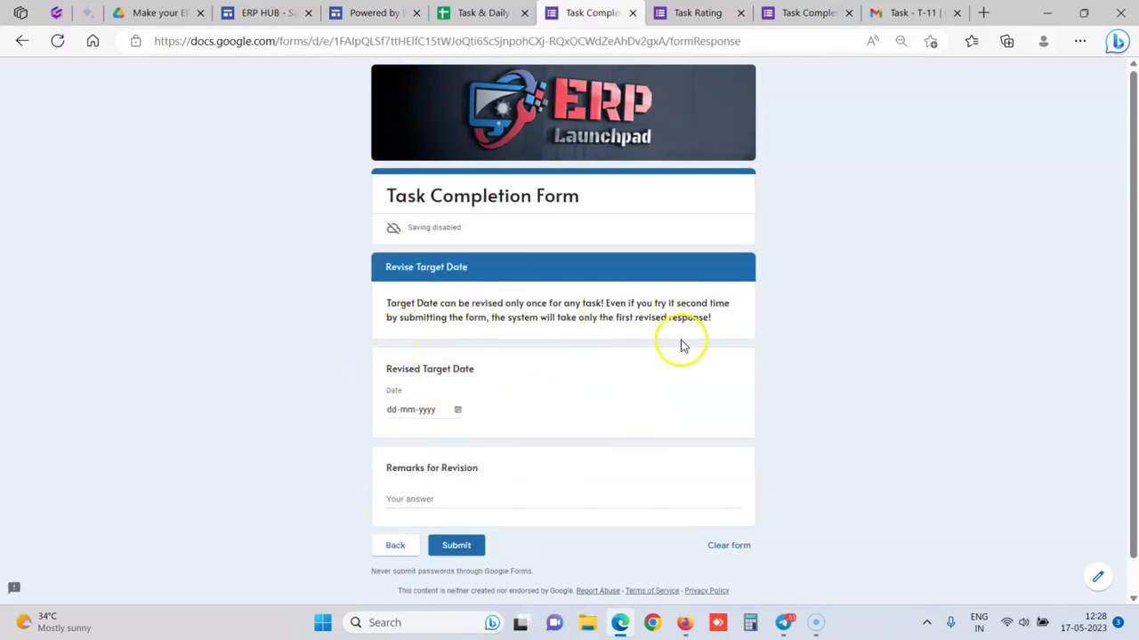
click(450, 412)
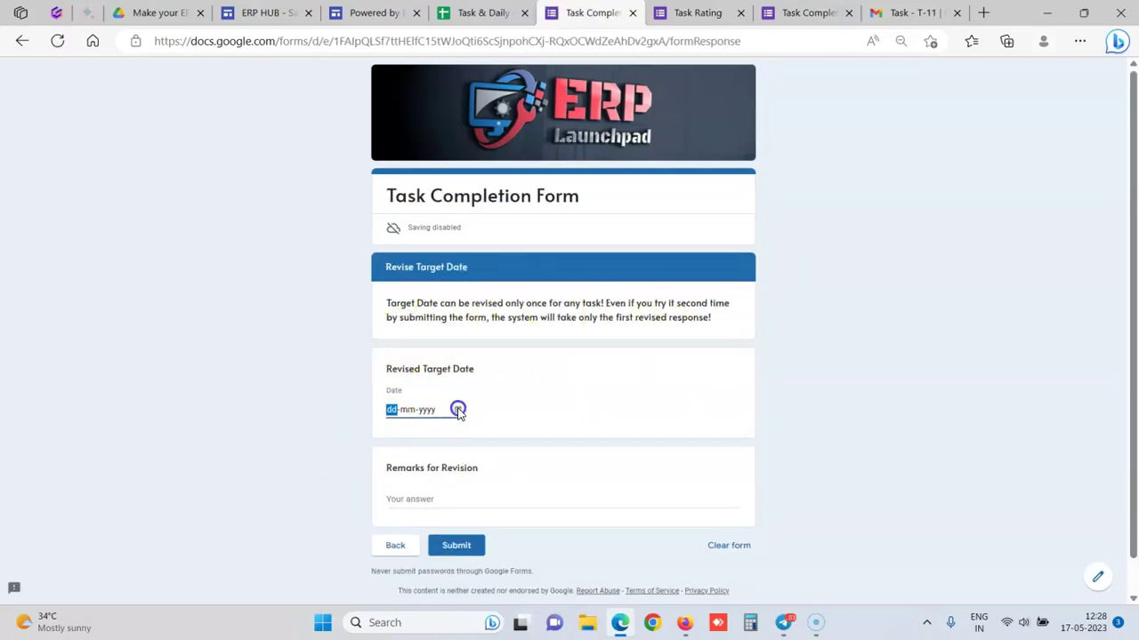
click(458, 411)
click(485, 505)
click(402, 495)
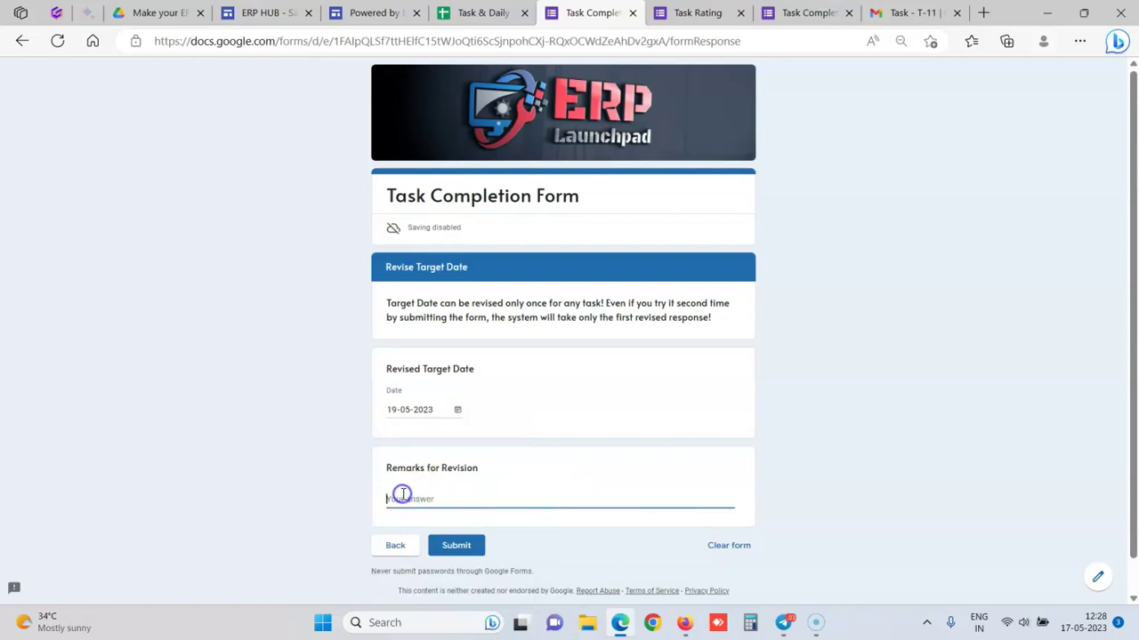
text(test)
click(459, 545)
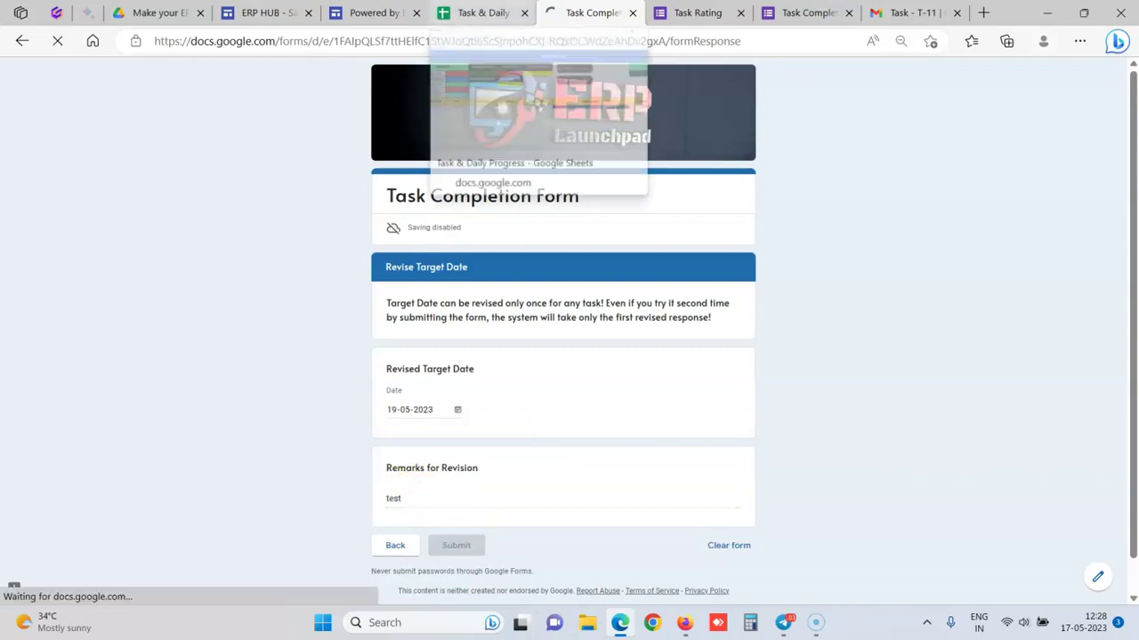
click(483, 13)
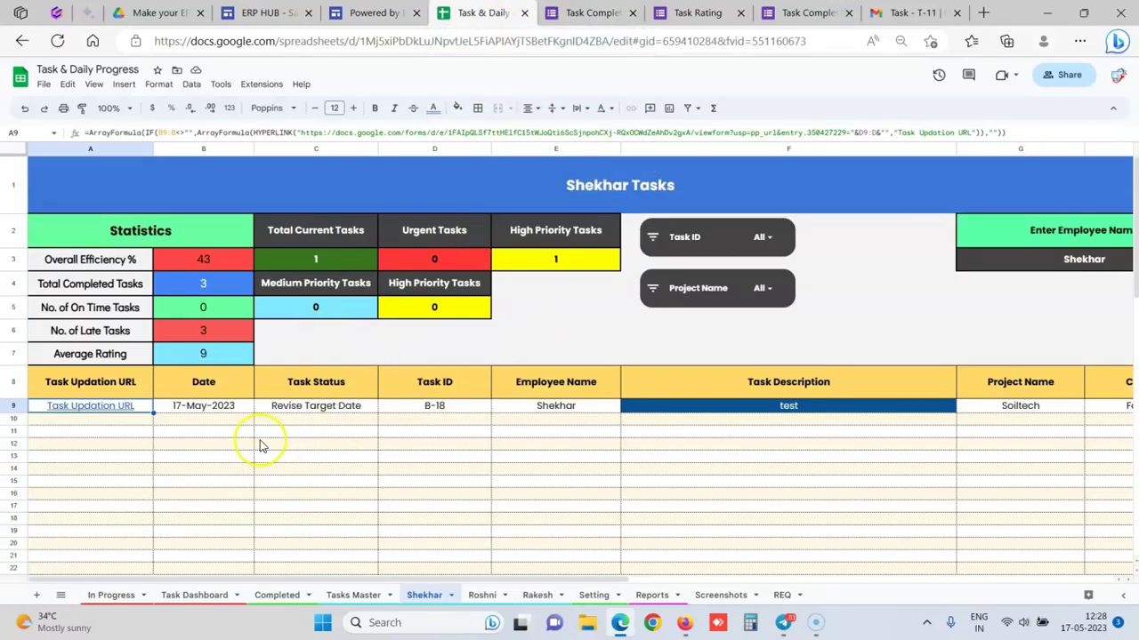
click(310, 414)
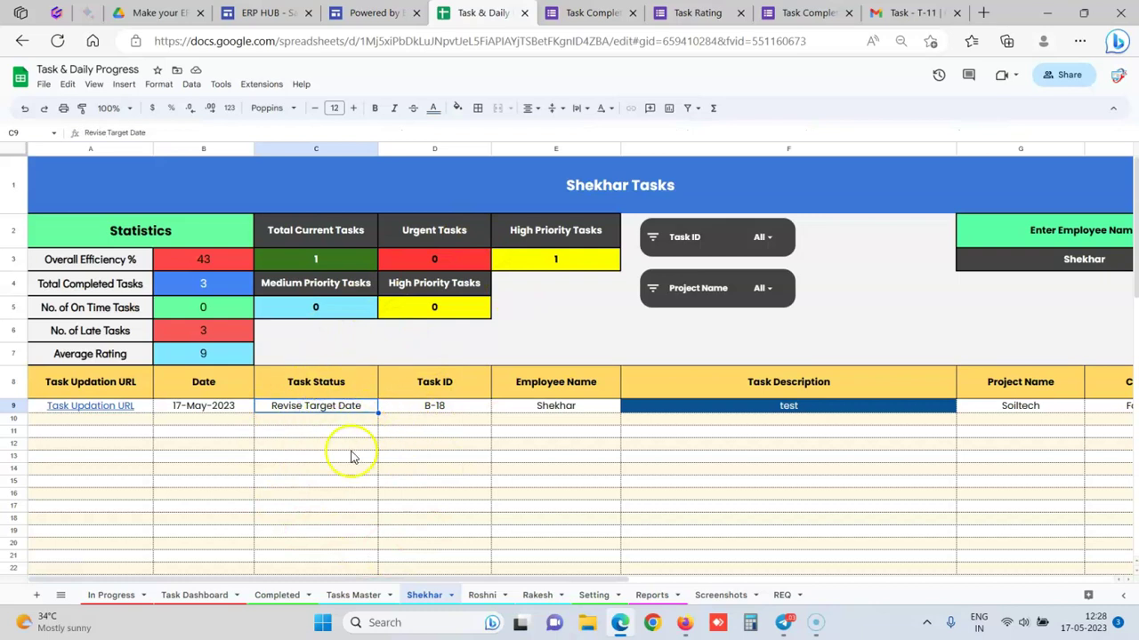
drag(330, 580, 757, 579)
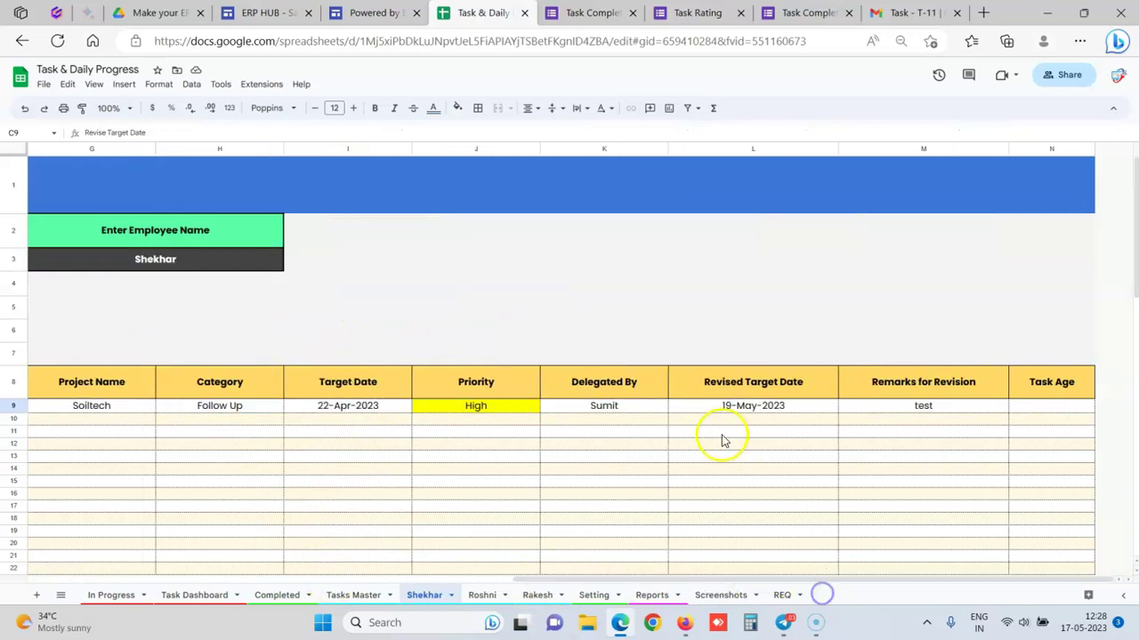
click(753, 412)
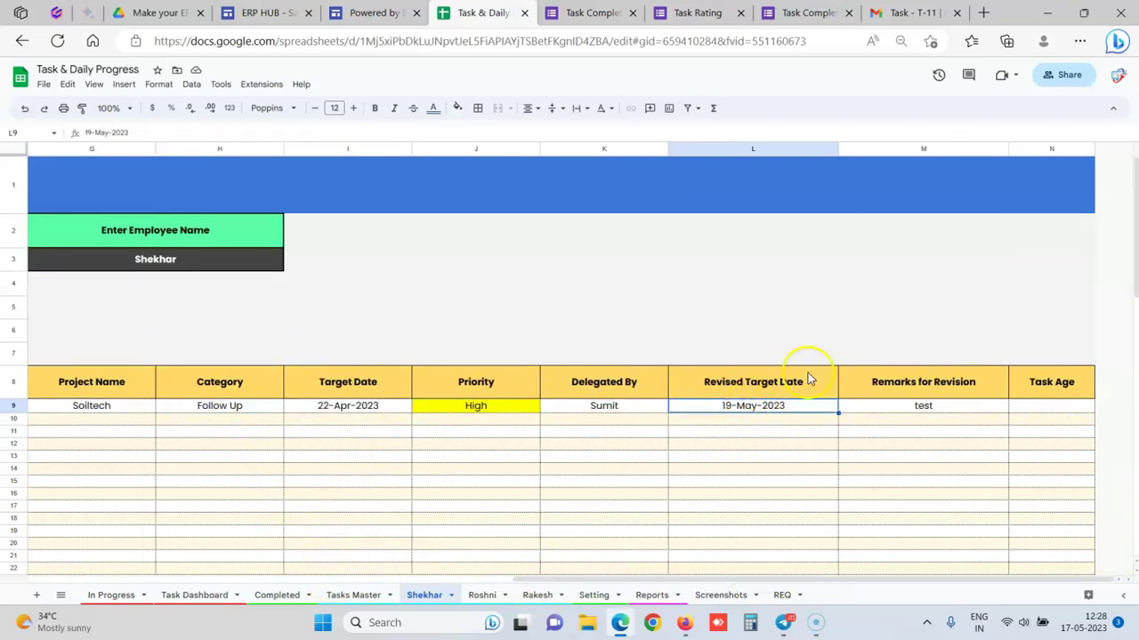
click(906, 416)
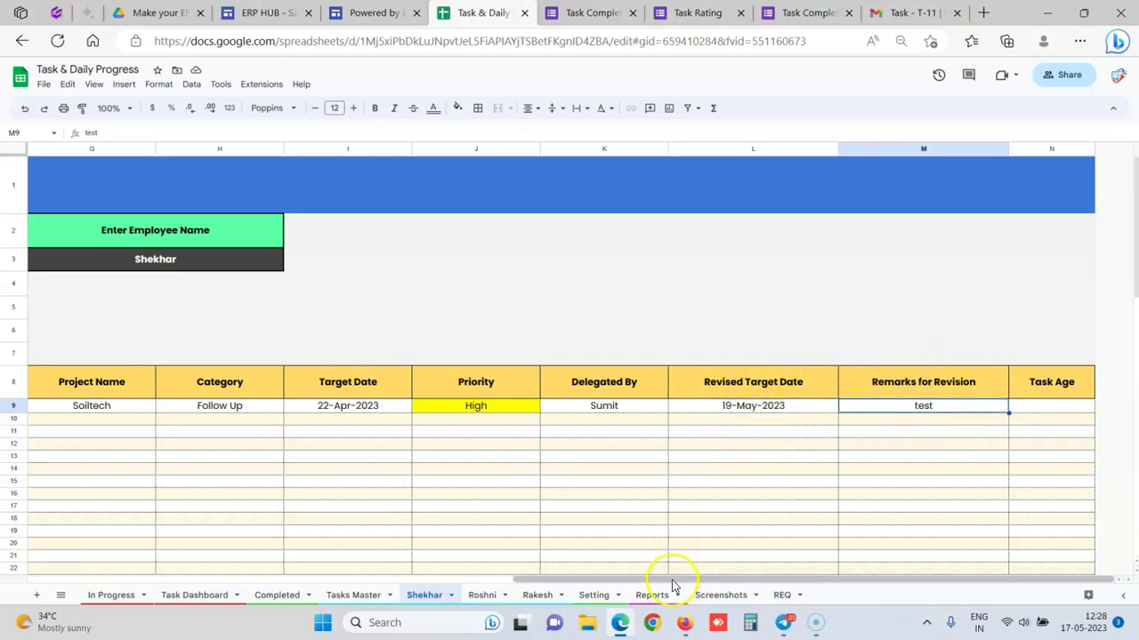
drag(666, 582, 222, 568)
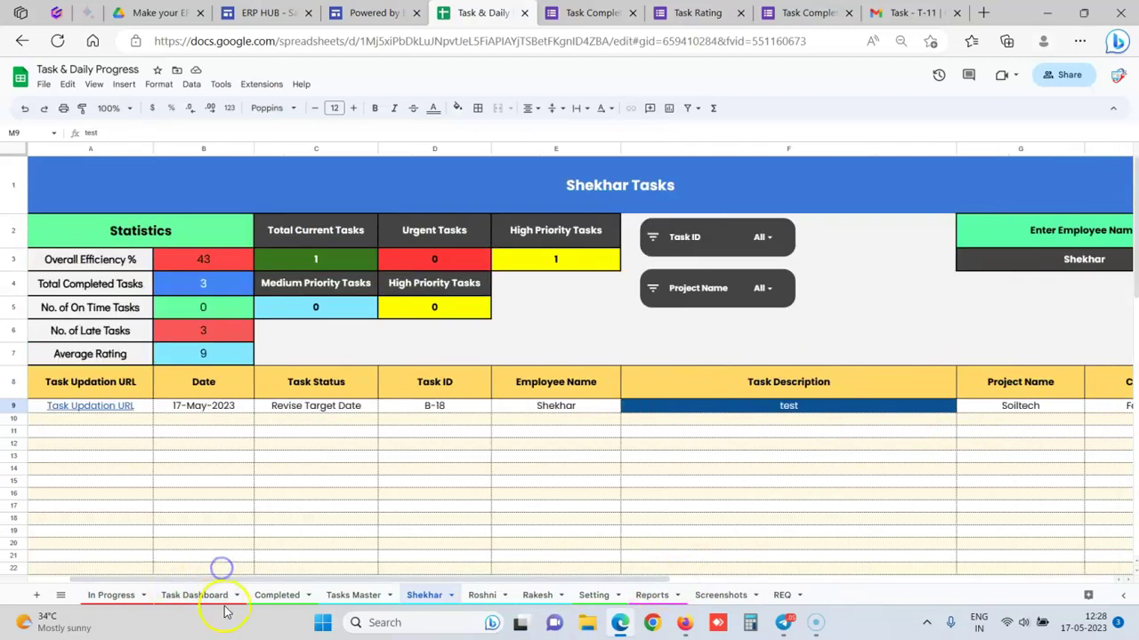
- Switch to the In Progress sheet to review the current task list
click(111, 595)
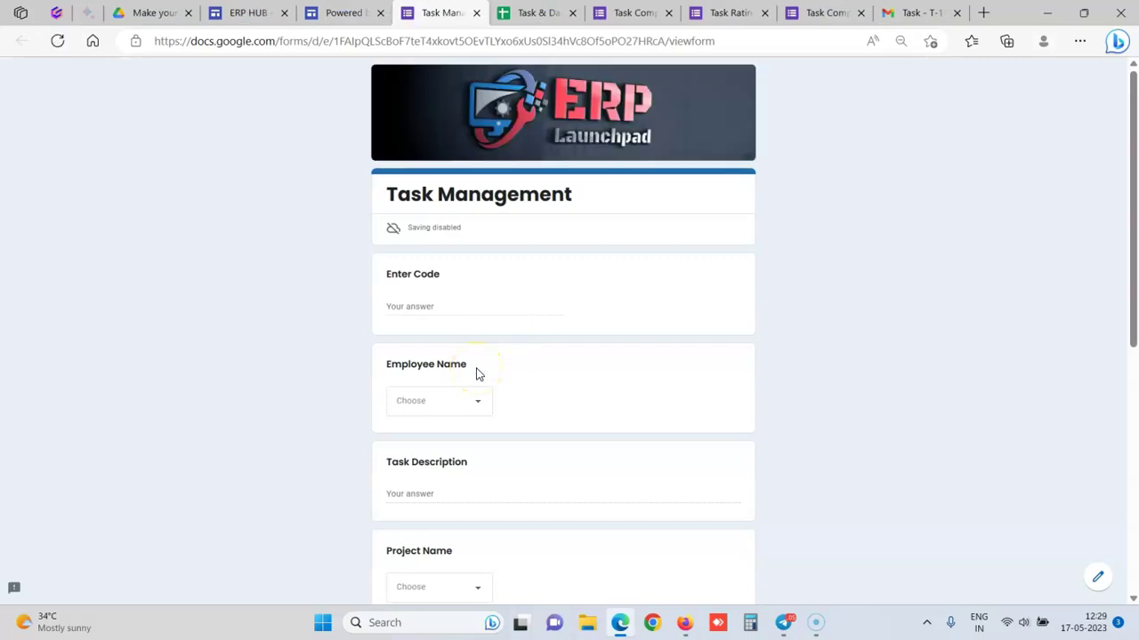
- Back on the Task Management form, pick the employee and enter 'test' as the task description
scroll(476, 374, down, 1)
key(ctrl+shift+Tab)
scroll(521, 342, up, 1)
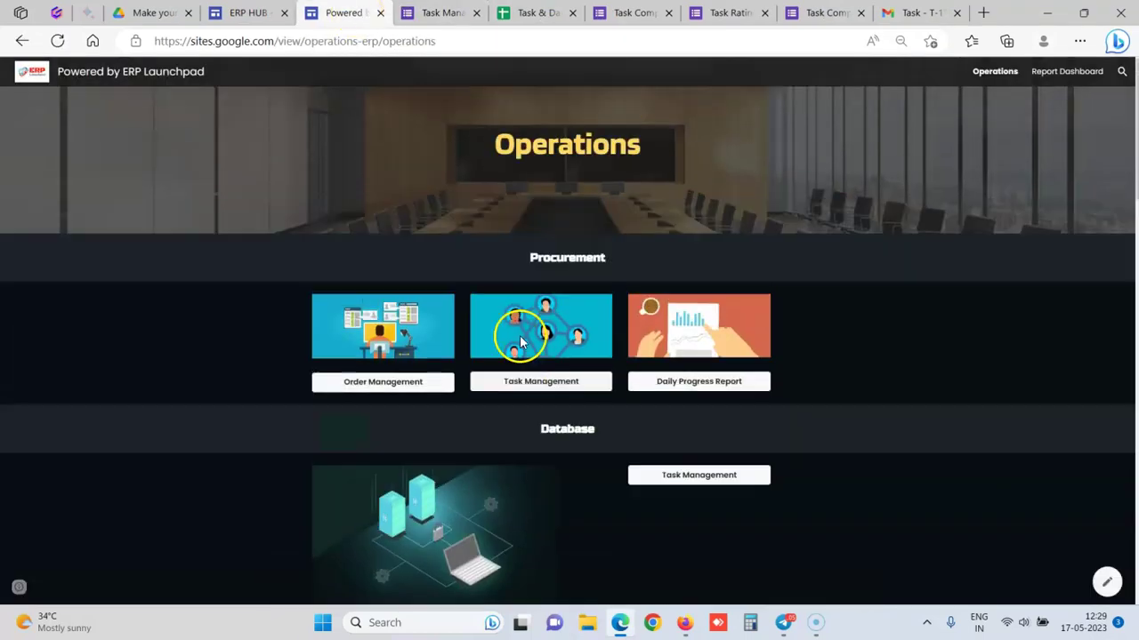
click(440, 13)
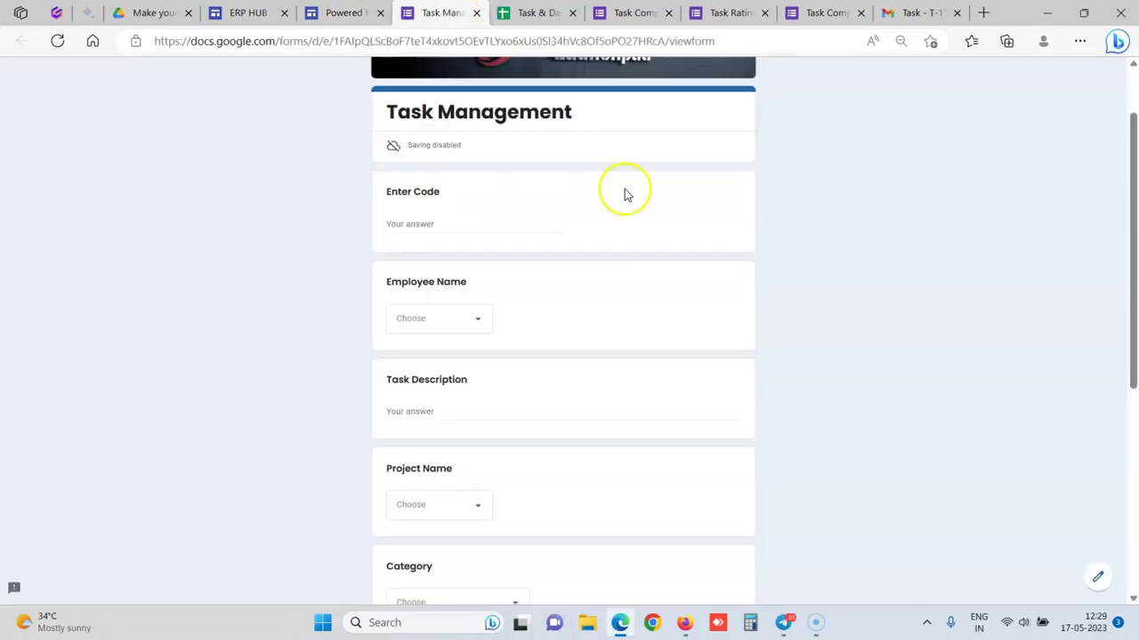
click(437, 315)
click(422, 370)
click(430, 415)
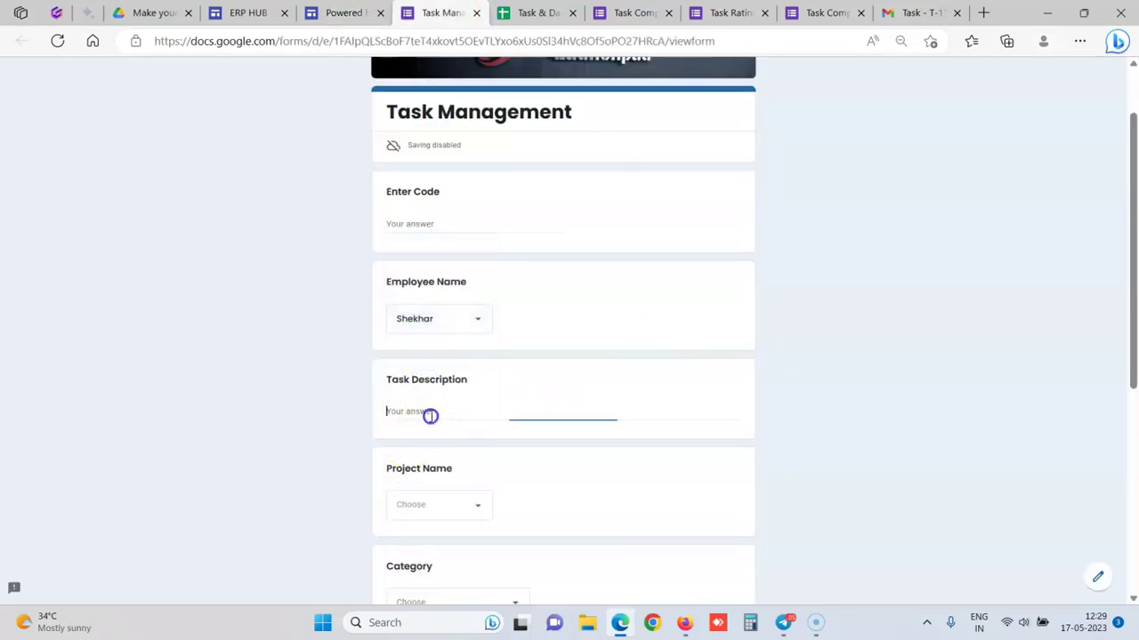
- Choose project Xylos, category Training, target date 25-05-2023 and Urgent priority
scroll(415, 472, down, 2)
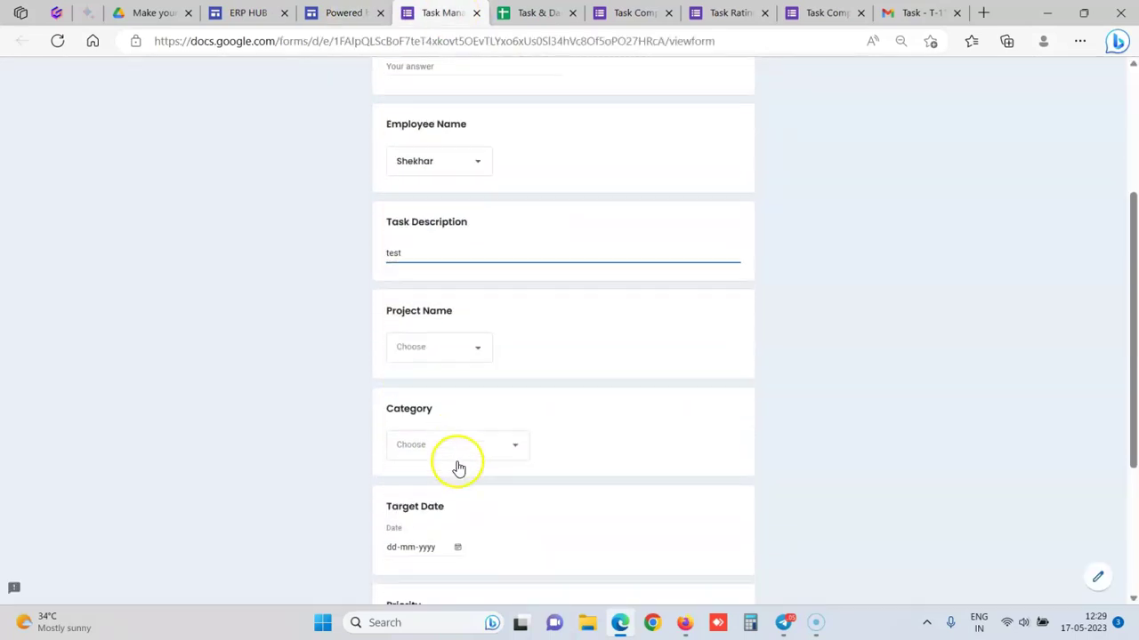
click(409, 344)
click(451, 436)
click(450, 436)
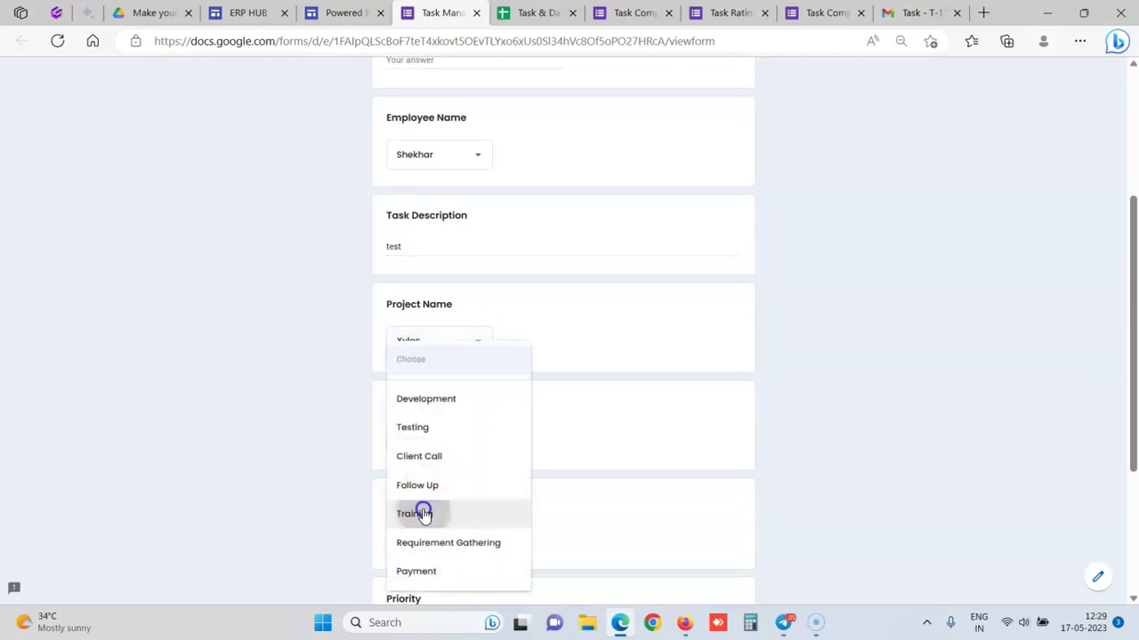
click(419, 510)
scroll(445, 490, down, 1)
click(459, 459)
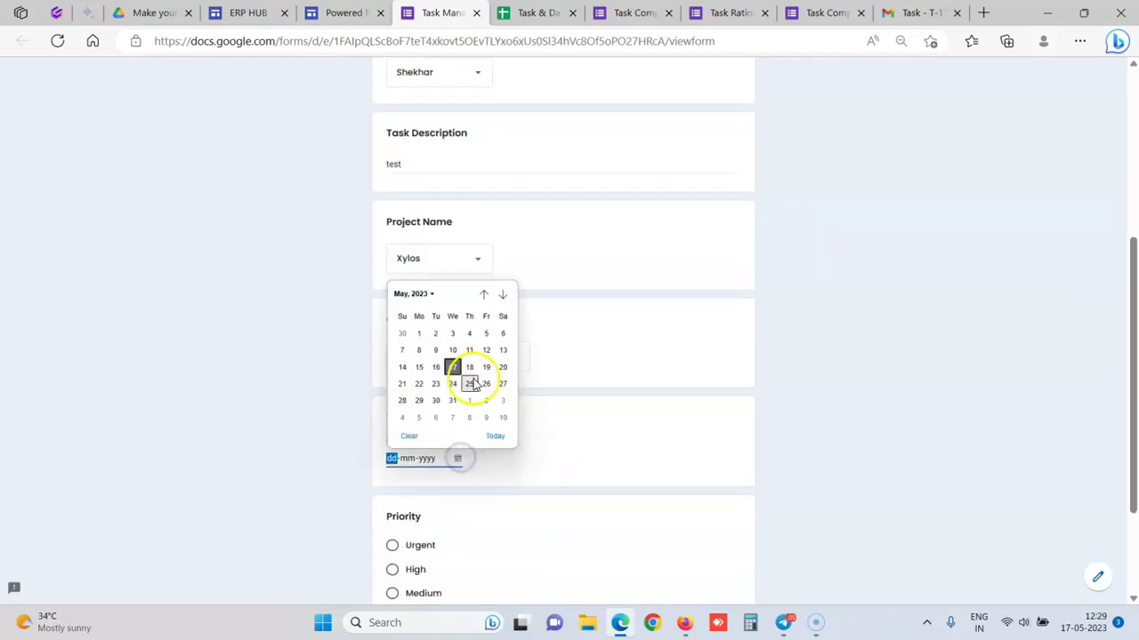
click(470, 383)
scroll(473, 376, down, 3)
click(393, 392)
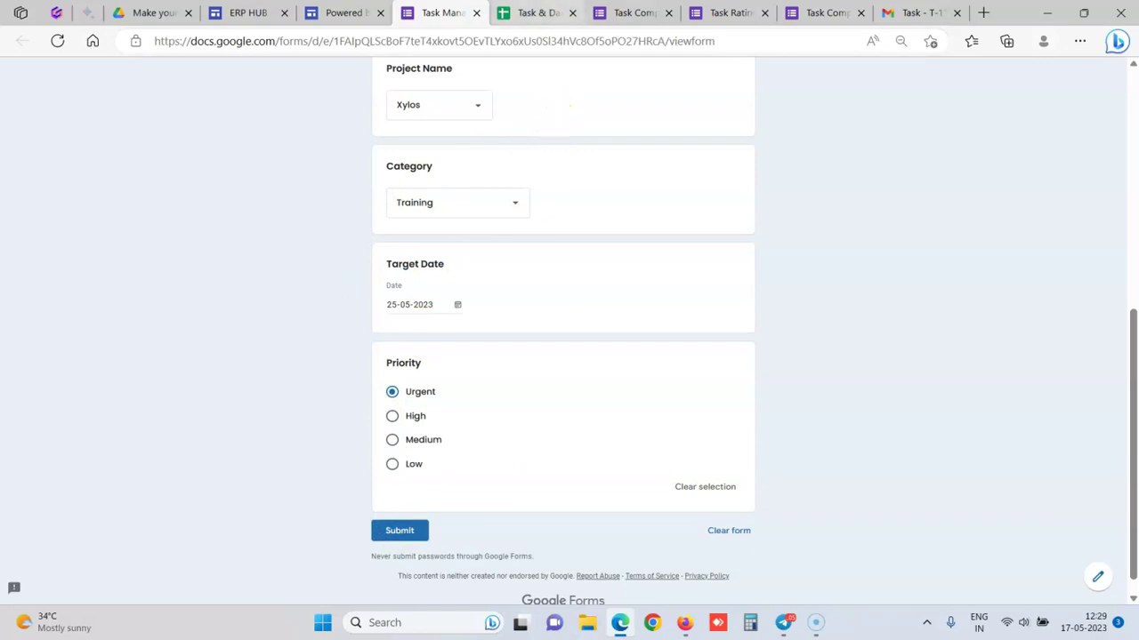
key(ctrl+Tab)
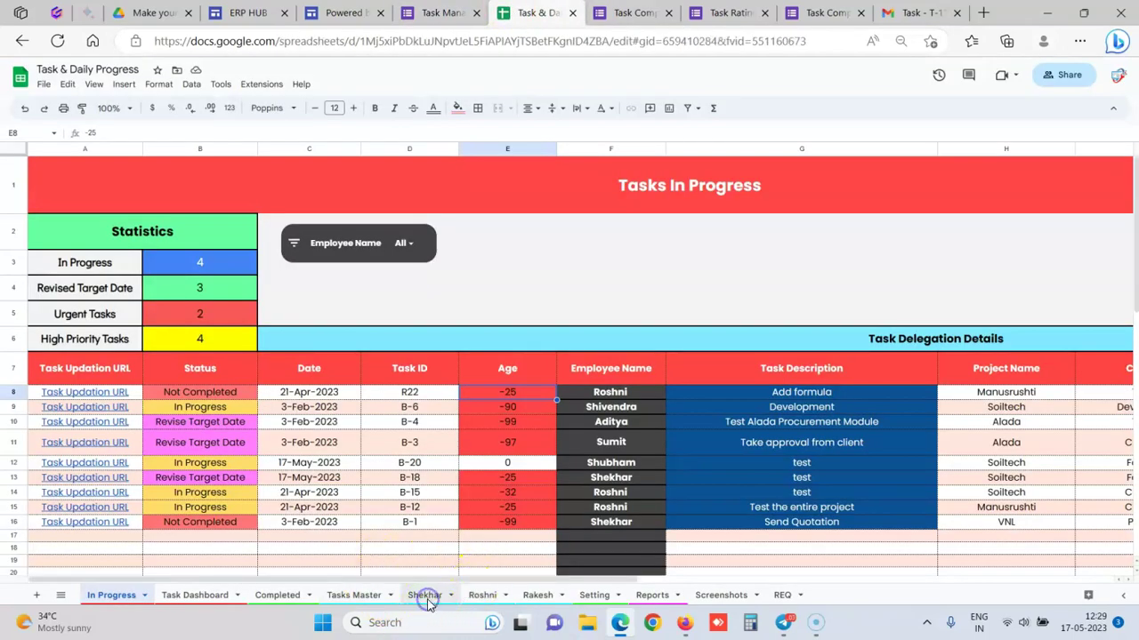
- On the employee's task sheet, inspect the QUERY formula in B9 that lists task B-18
click(425, 595)
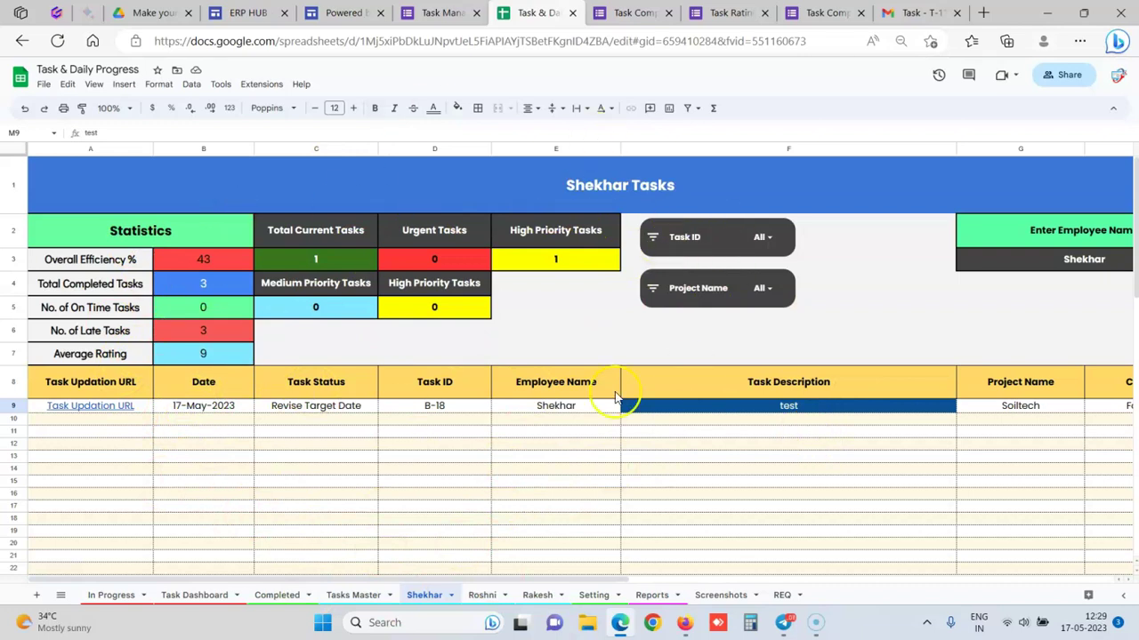
click(196, 411)
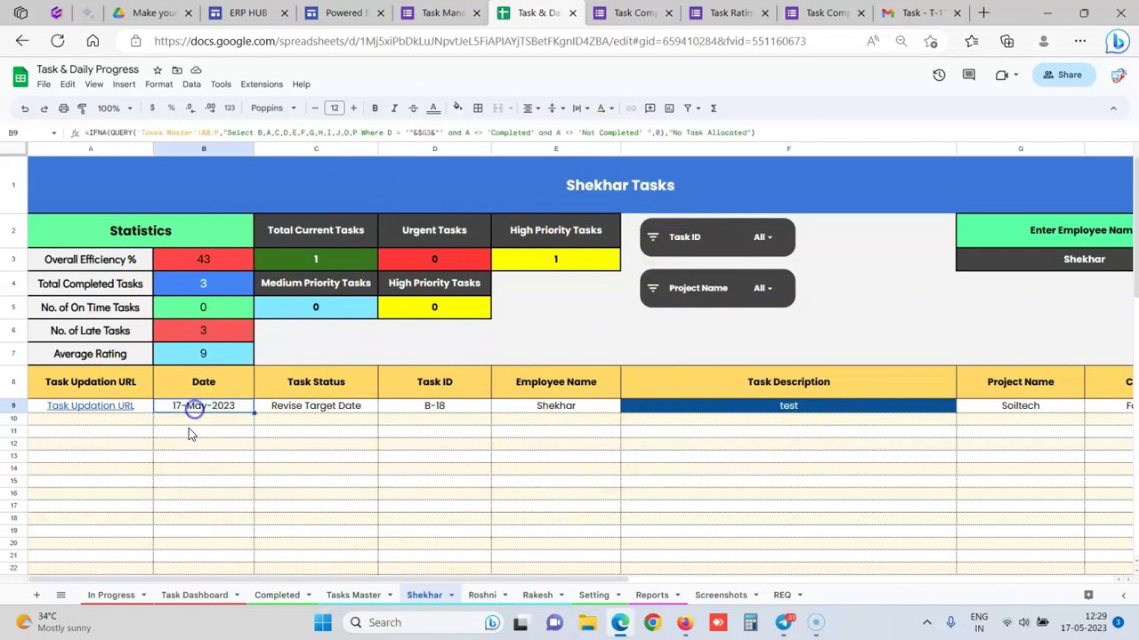
click(393, 465)
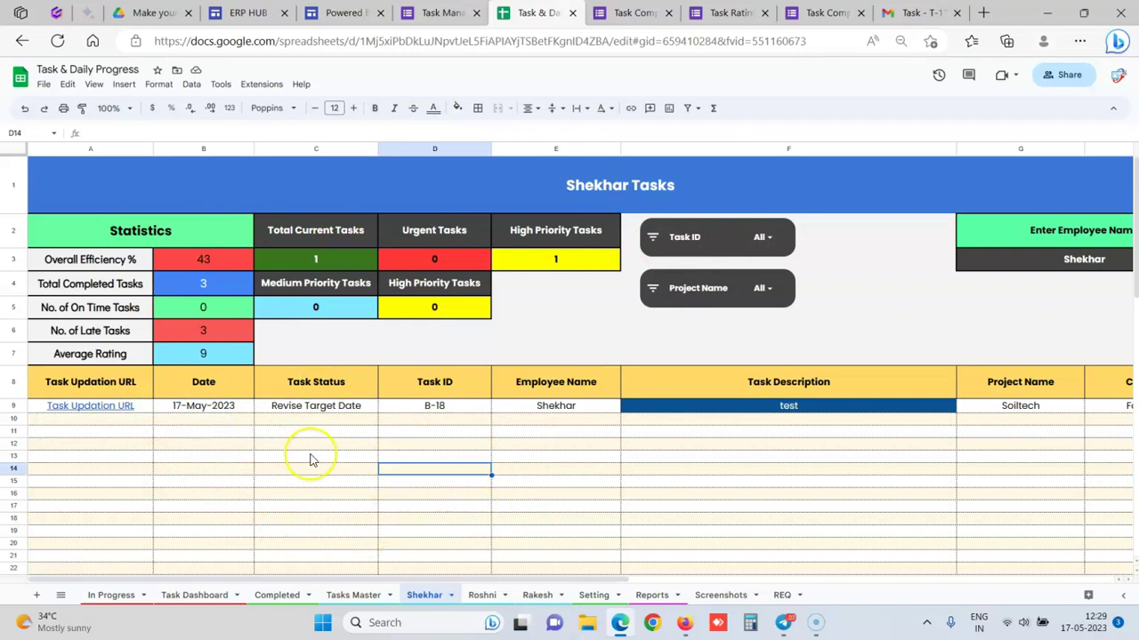
click(203, 409)
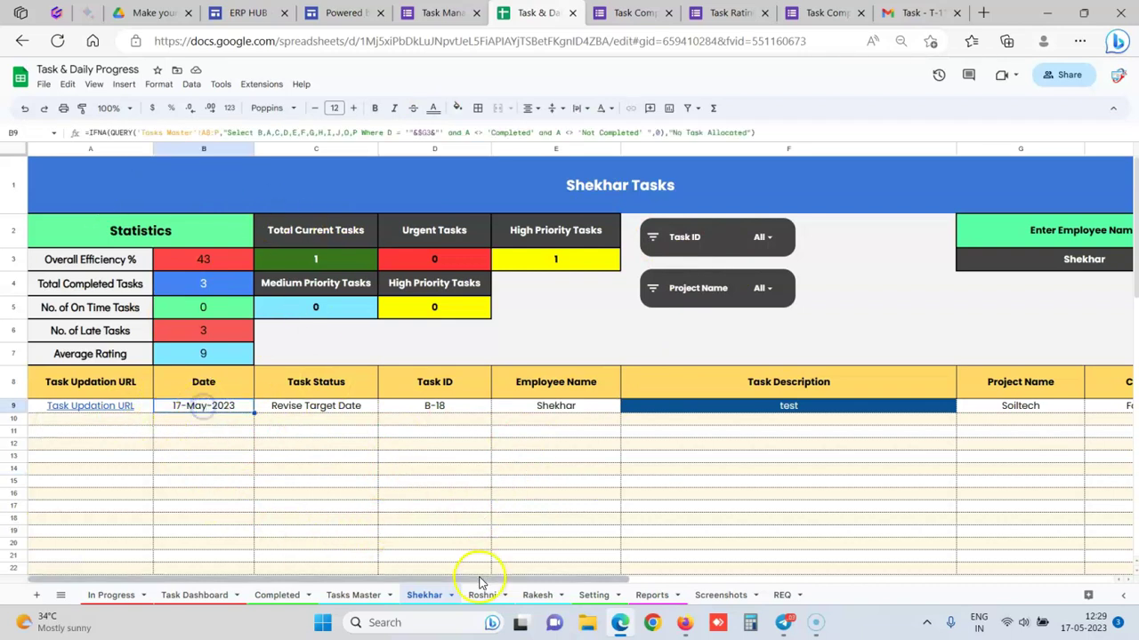
click(475, 544)
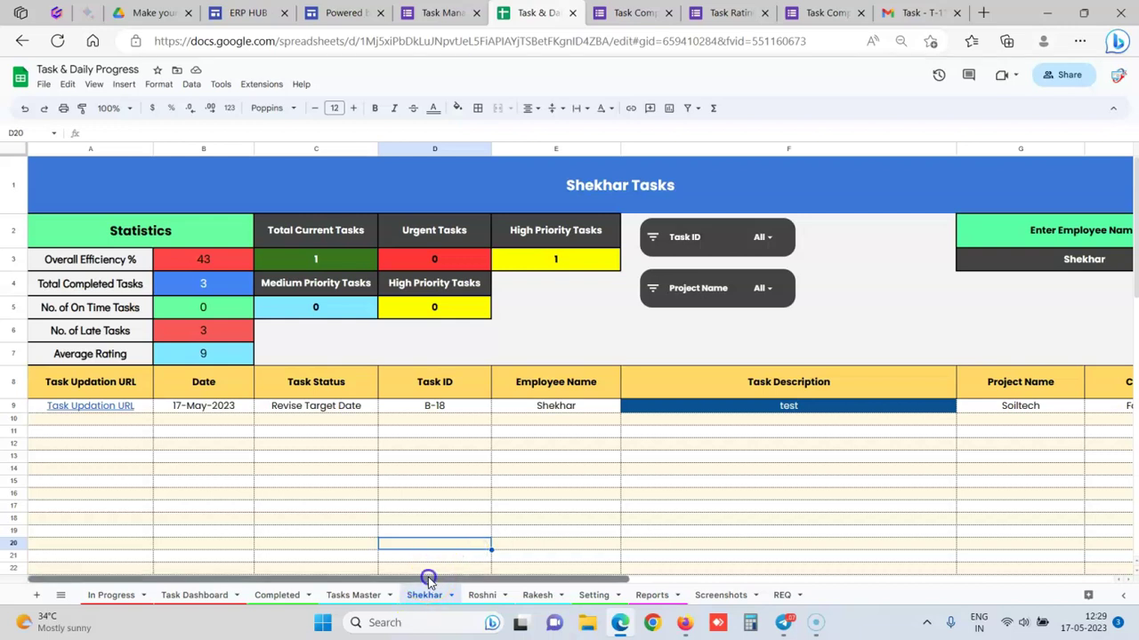
- Go to the Report Dashboard page on the ERP Operations site
drag(427, 580, 337, 570)
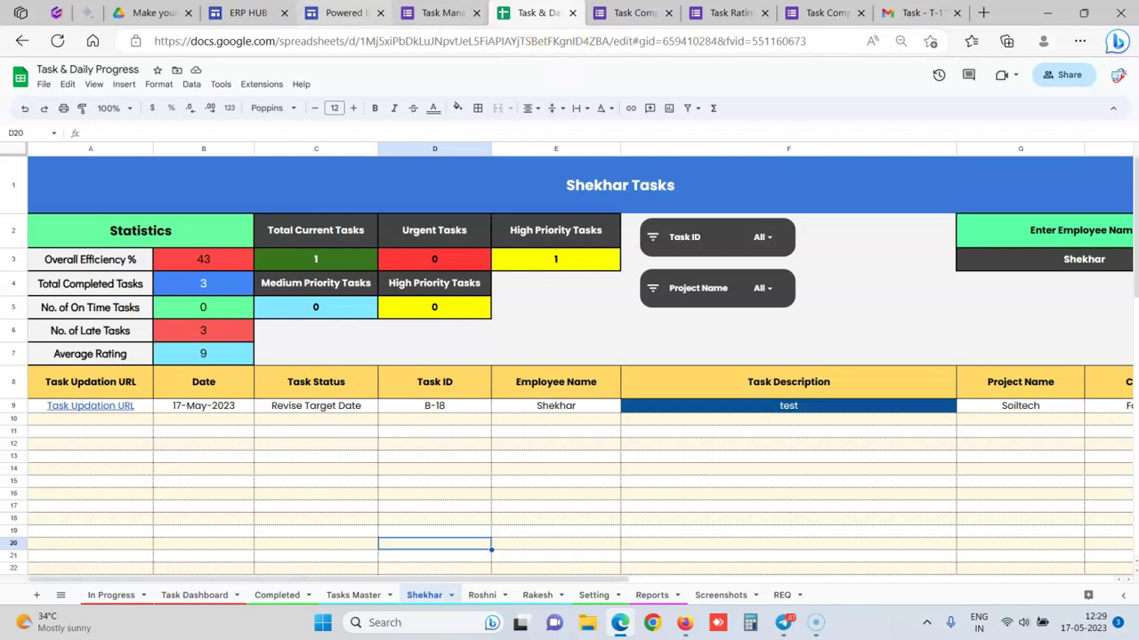
click(343, 13)
click(1065, 71)
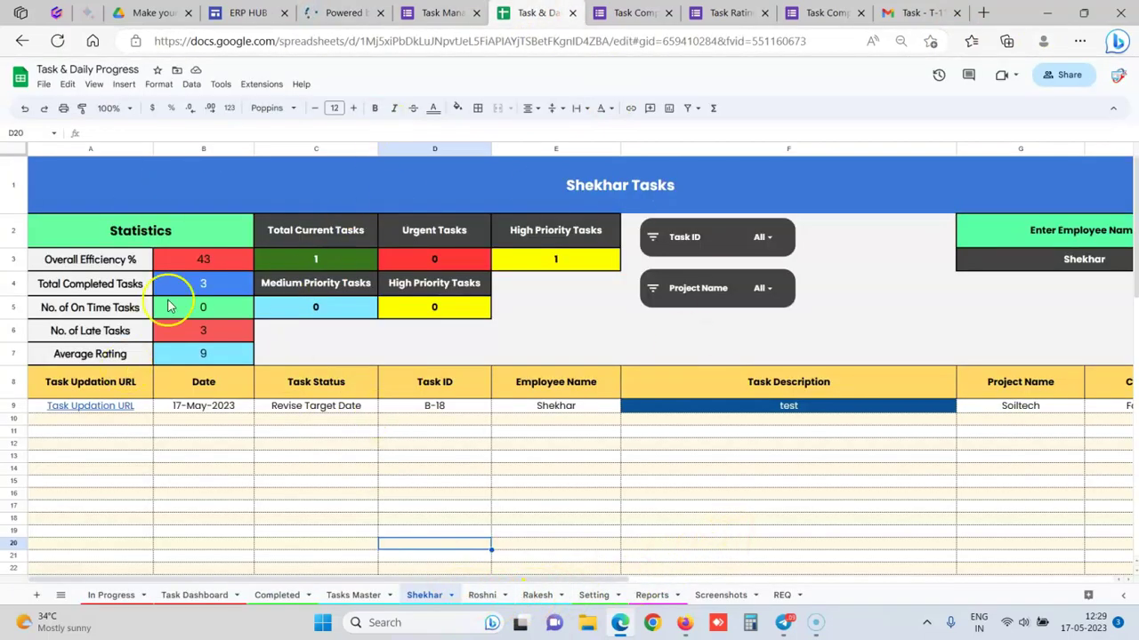
- Inspect the Overall Efficiency % statistic in A3 and the title formula in merged A1:H1
click(82, 259)
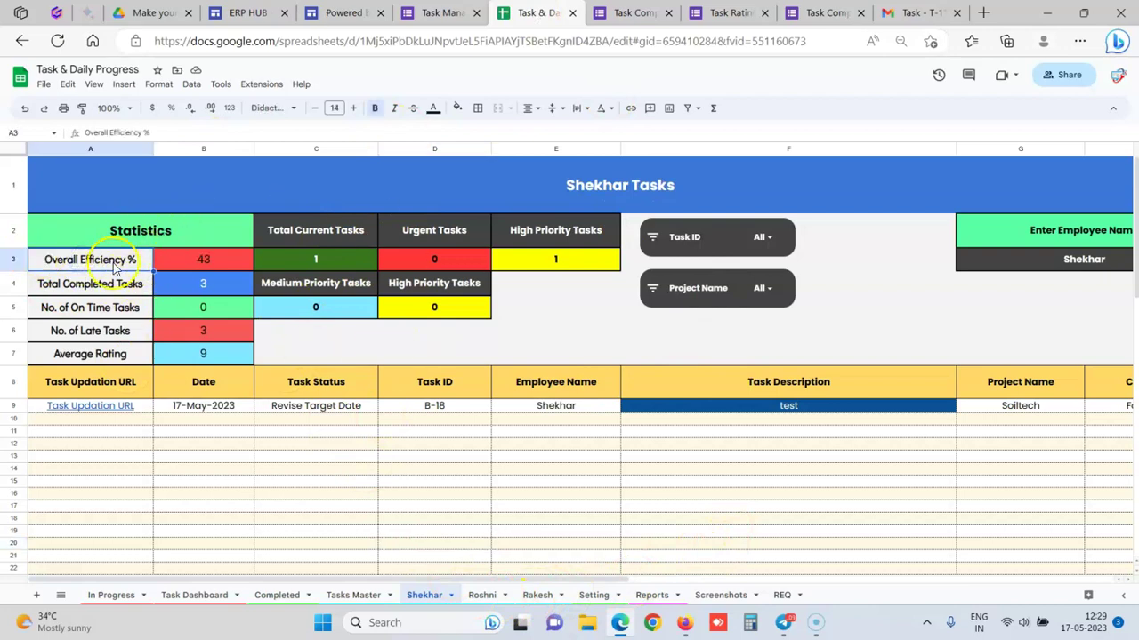
click(589, 196)
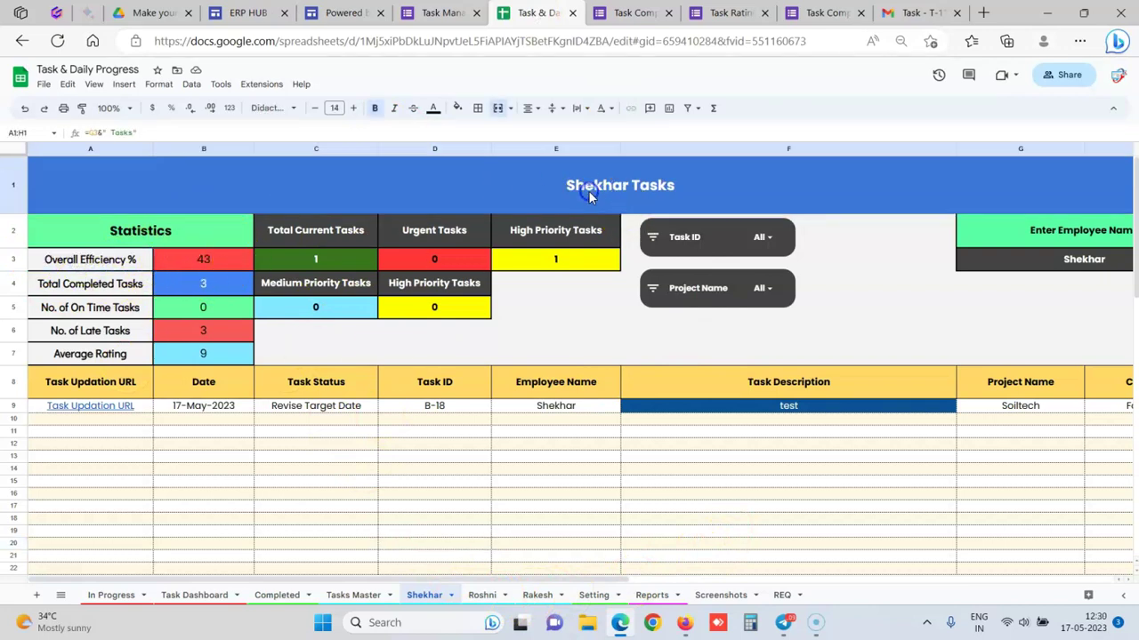
click(566, 458)
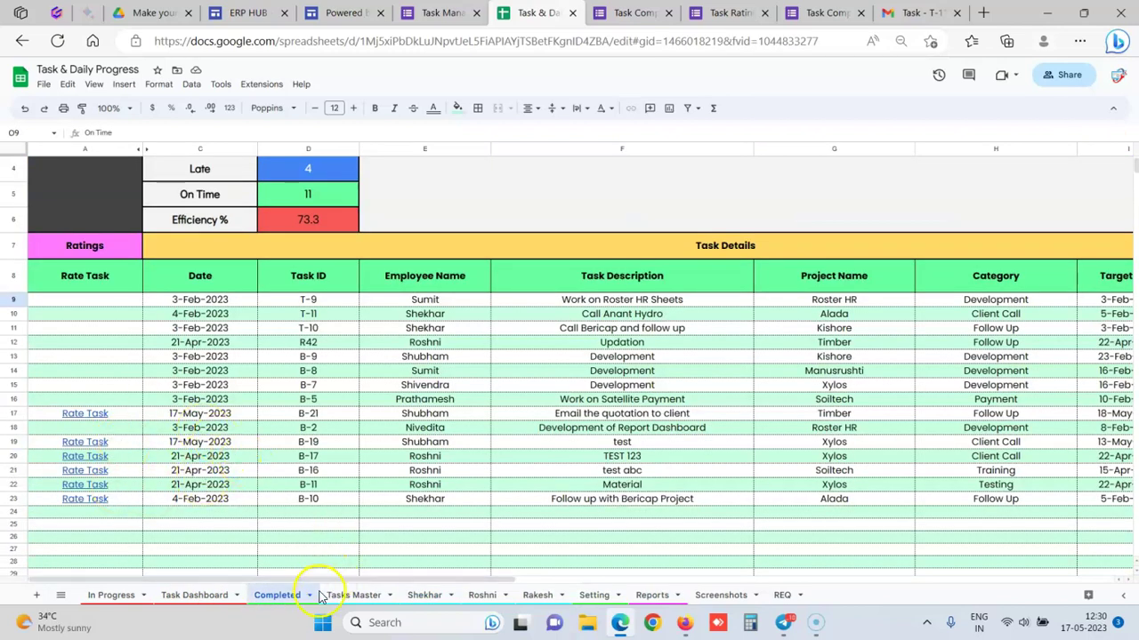
- Scroll right to the Task Result columns, then return to Shekhar's task sheet
drag(323, 579, 845, 575)
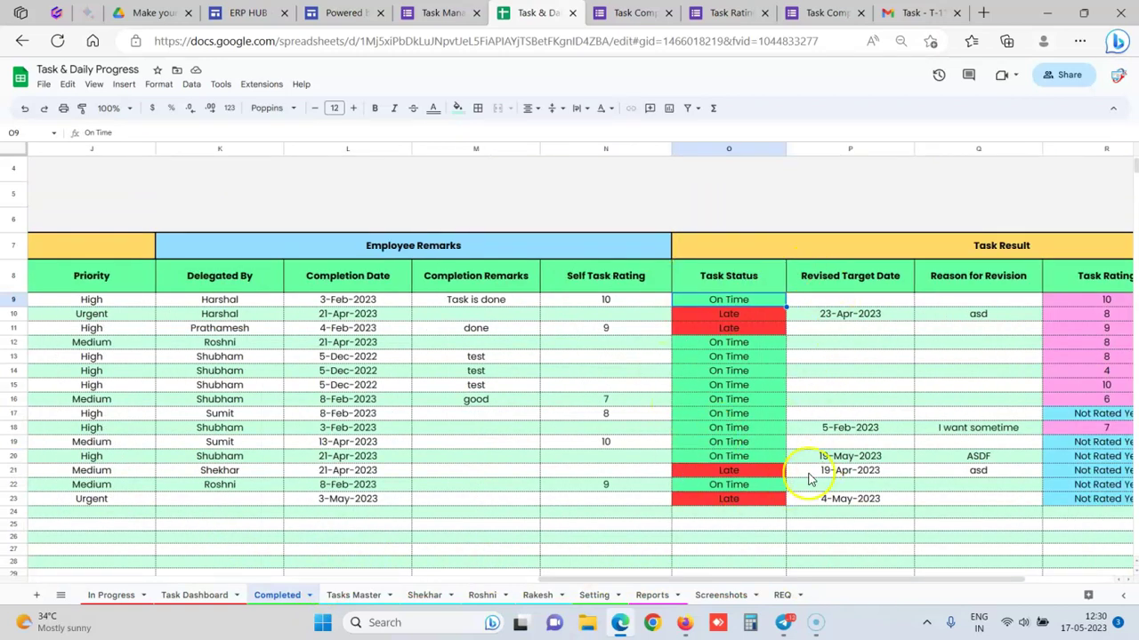
click(426, 597)
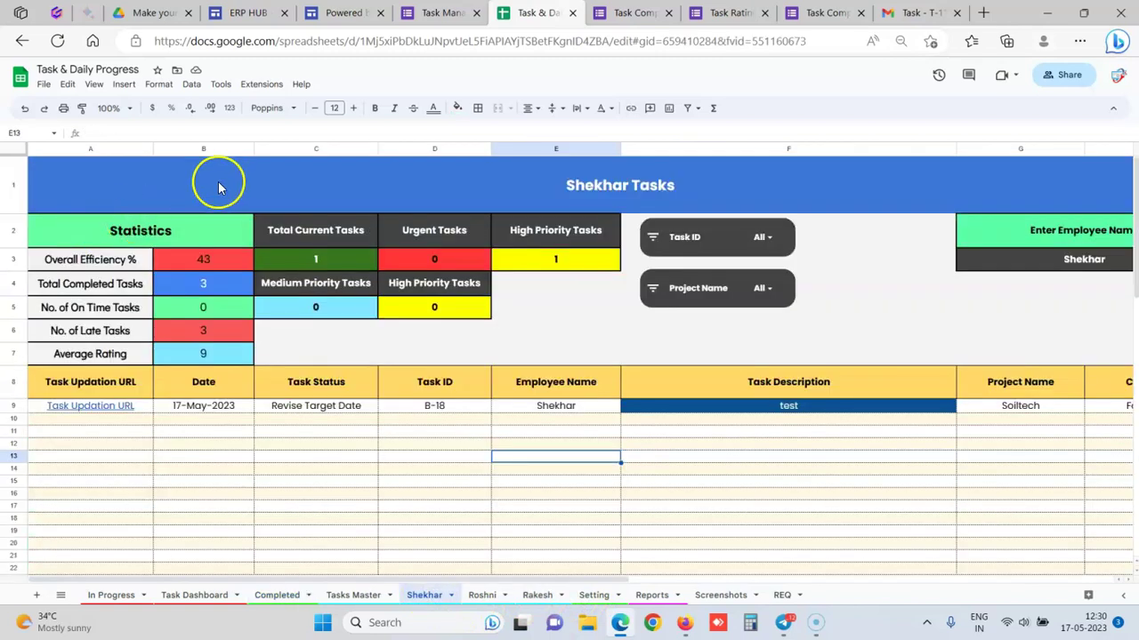
- Confirm C9 reads Revise Target Date, then go to the ERP site's Report Dashboard
click(301, 407)
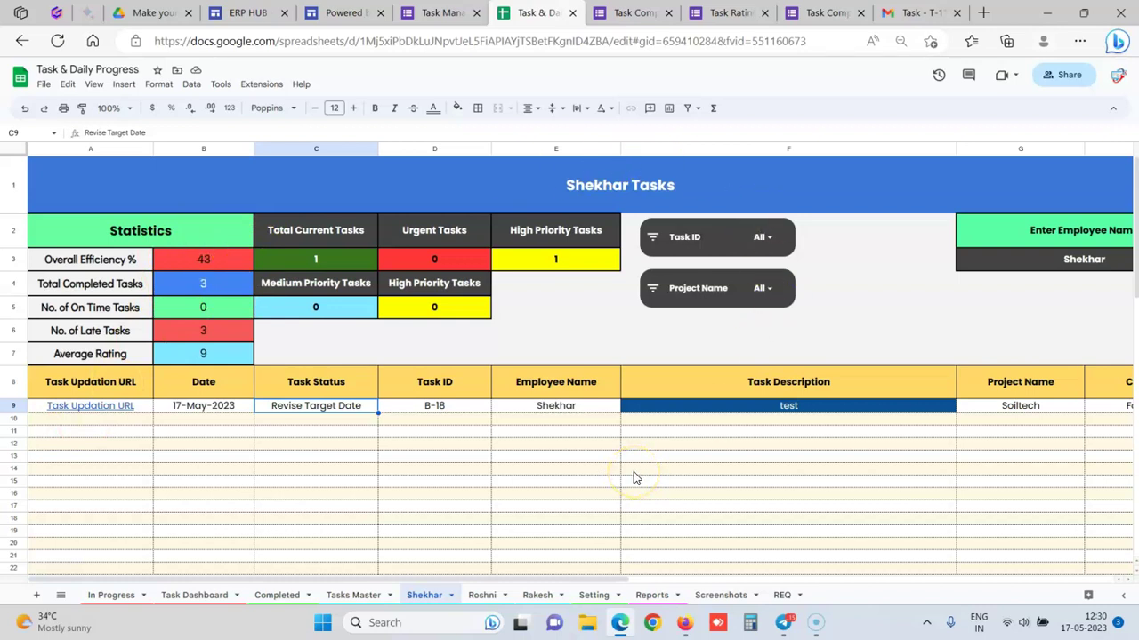
click(480, 432)
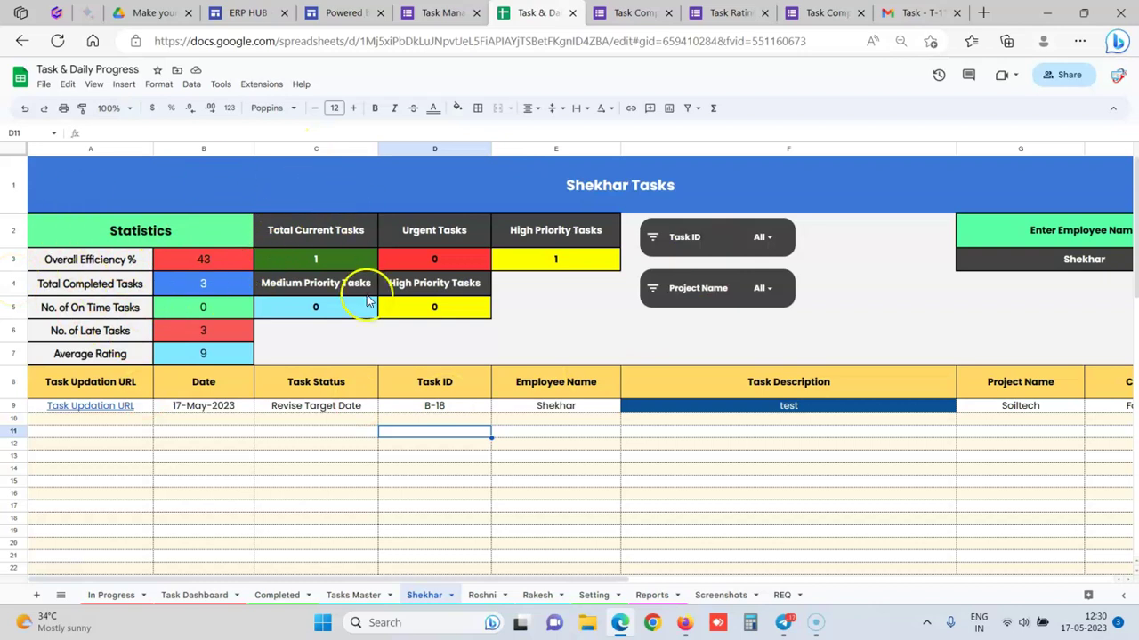
click(344, 14)
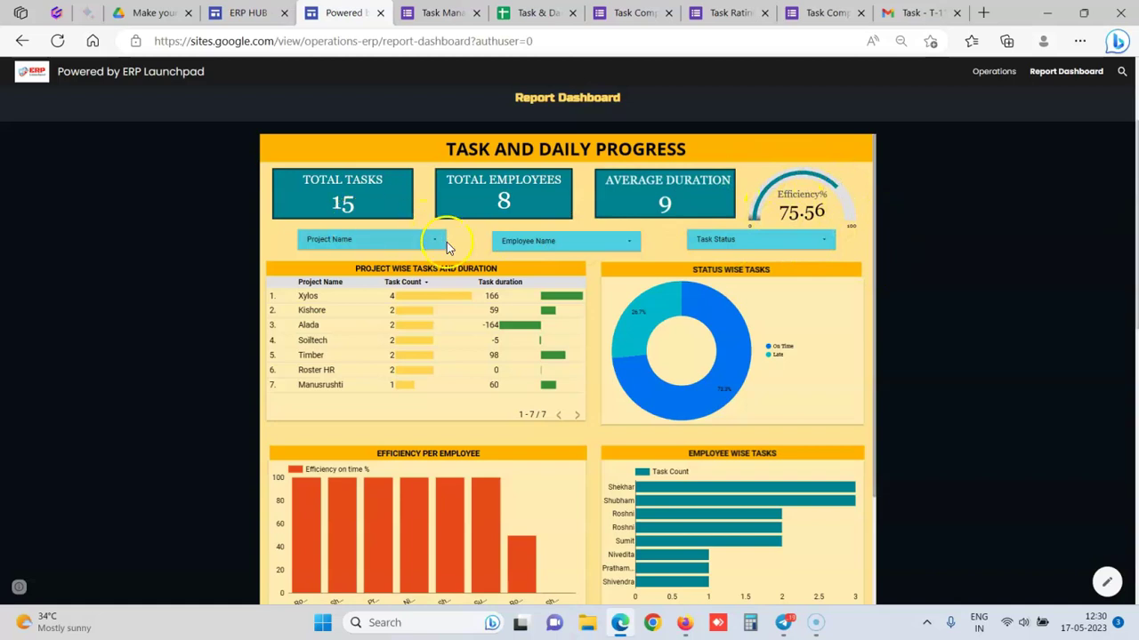
- Deselect Shekhar in the report's Employee Name filter and reload it for all employees
click(517, 241)
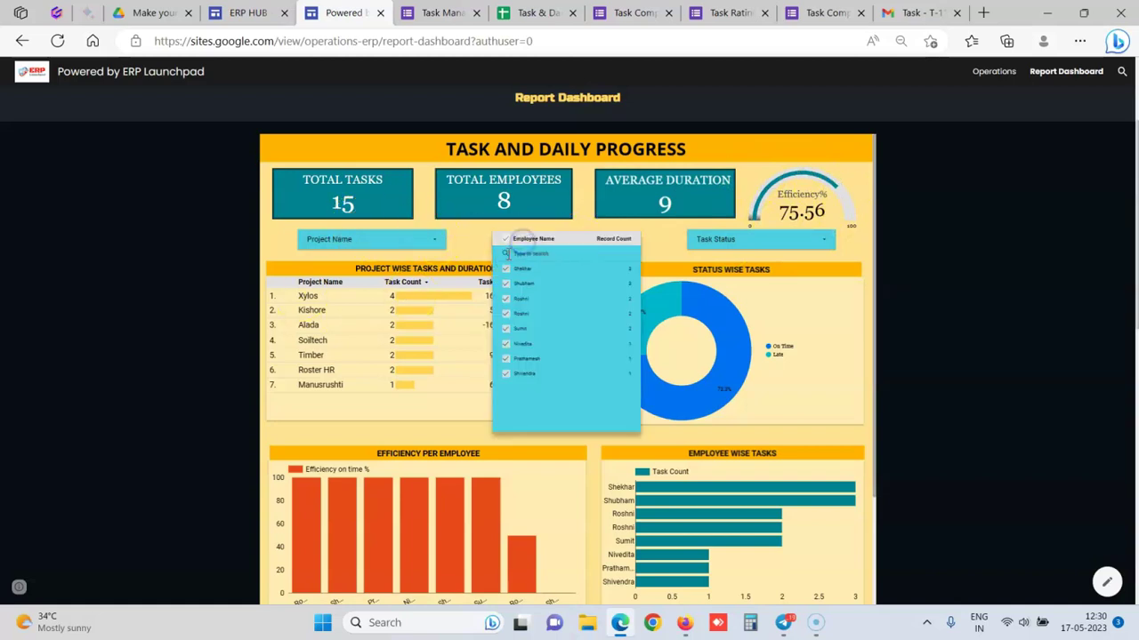
click(461, 243)
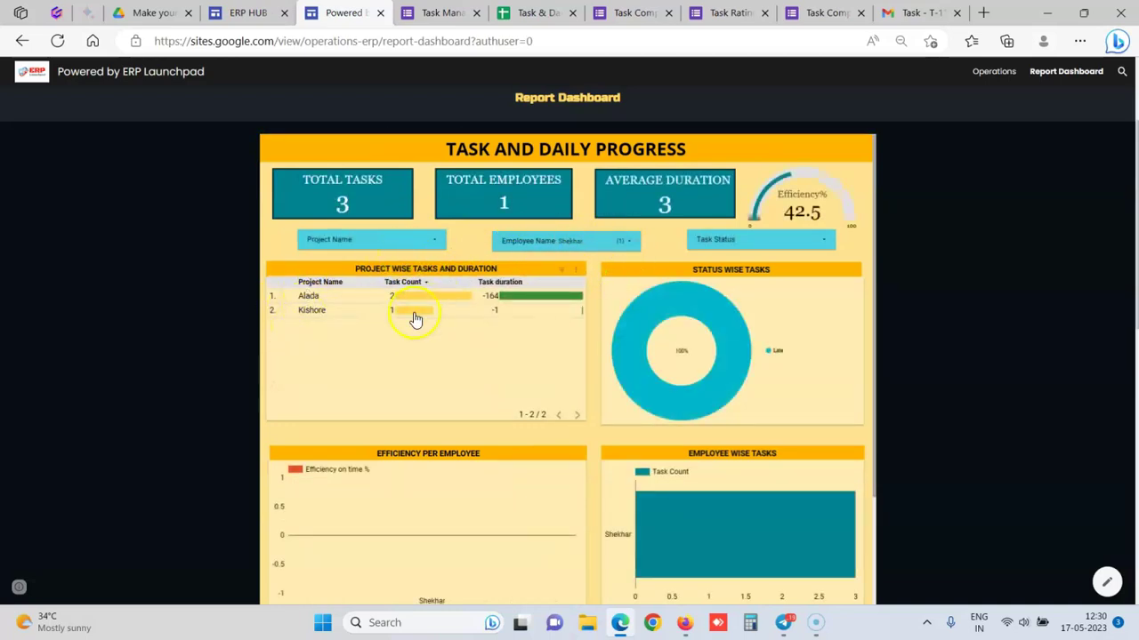
click(561, 238)
click(980, 286)
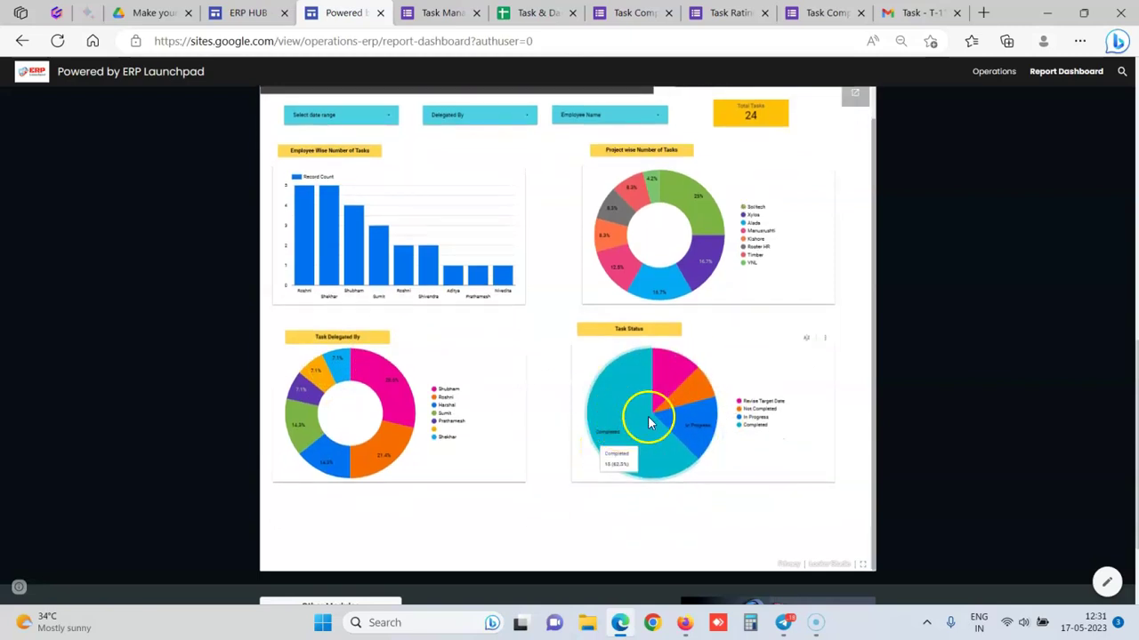
- Scroll to the top of the Report Dashboard and return to the Task & Daily Progress spreadsheet
scroll(1049, 377, up, 10)
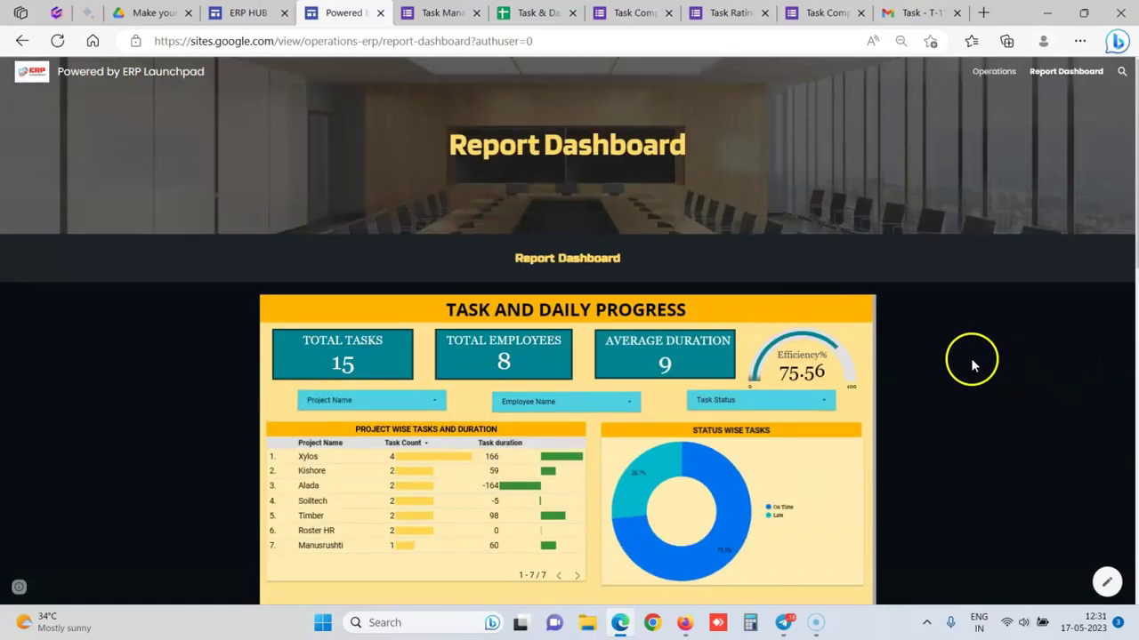
click(525, 12)
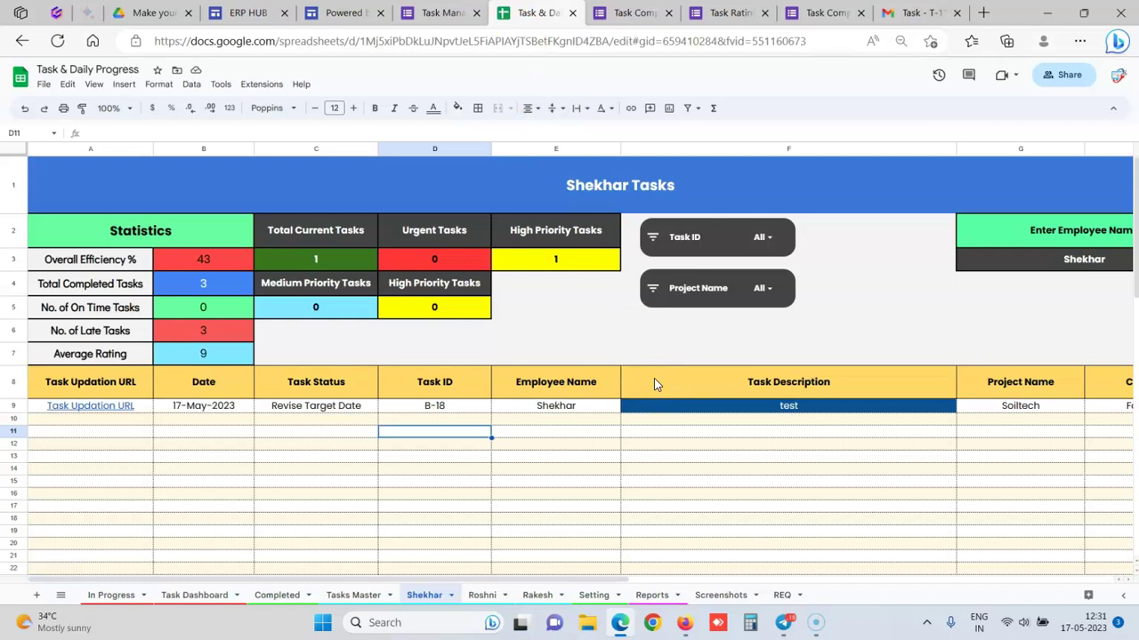
- Leave Shekhar's task sheet and switch to the Task Dashboard sheet
click(553, 523)
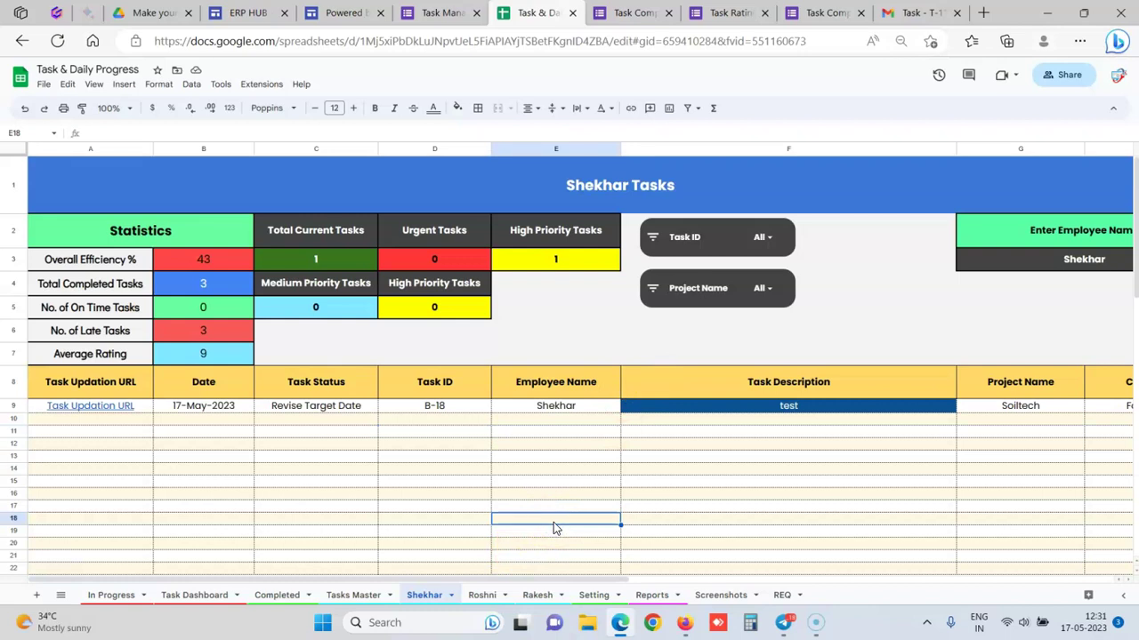
click(201, 460)
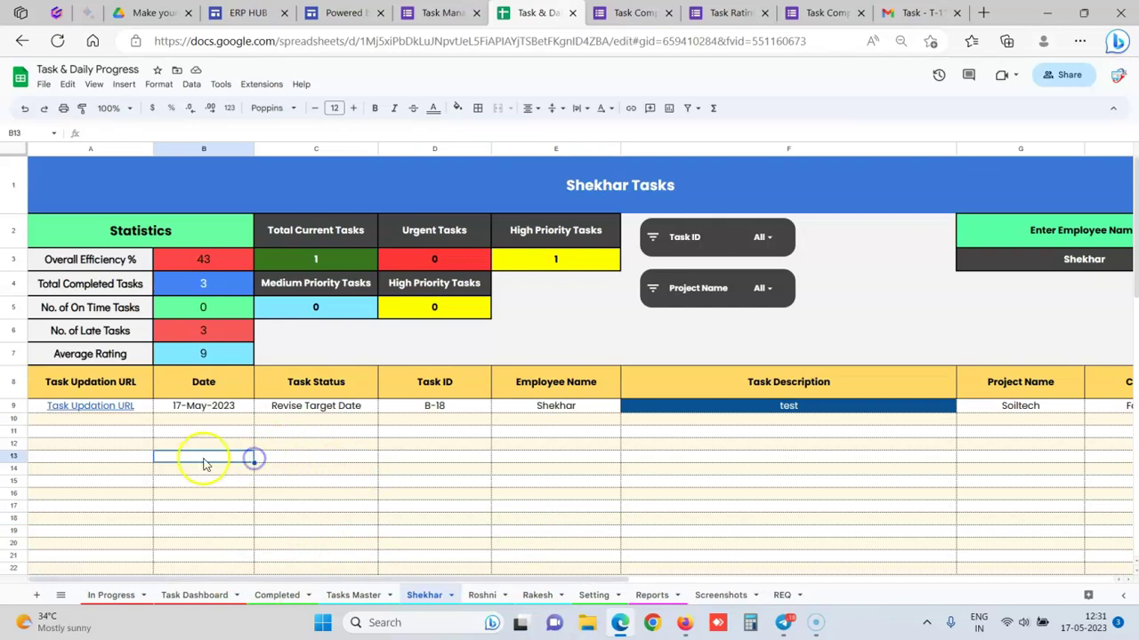
click(194, 595)
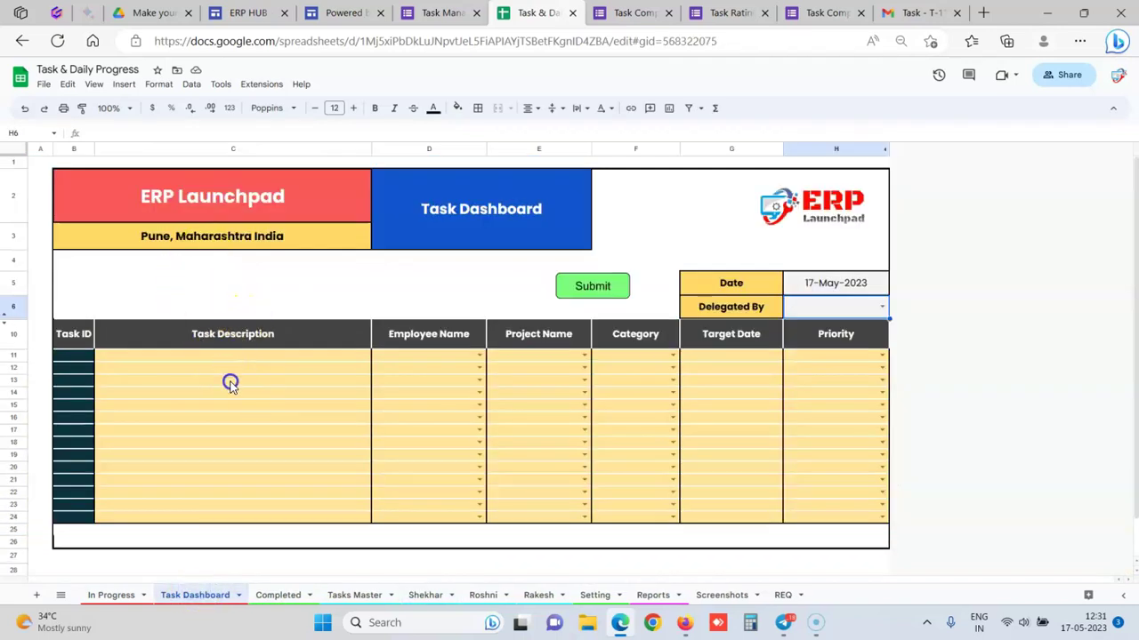
- Select C11:C22, then set Employee Name to Shubham in D11 and Prathamesh in D13 and D16
drag(229, 355, 262, 499)
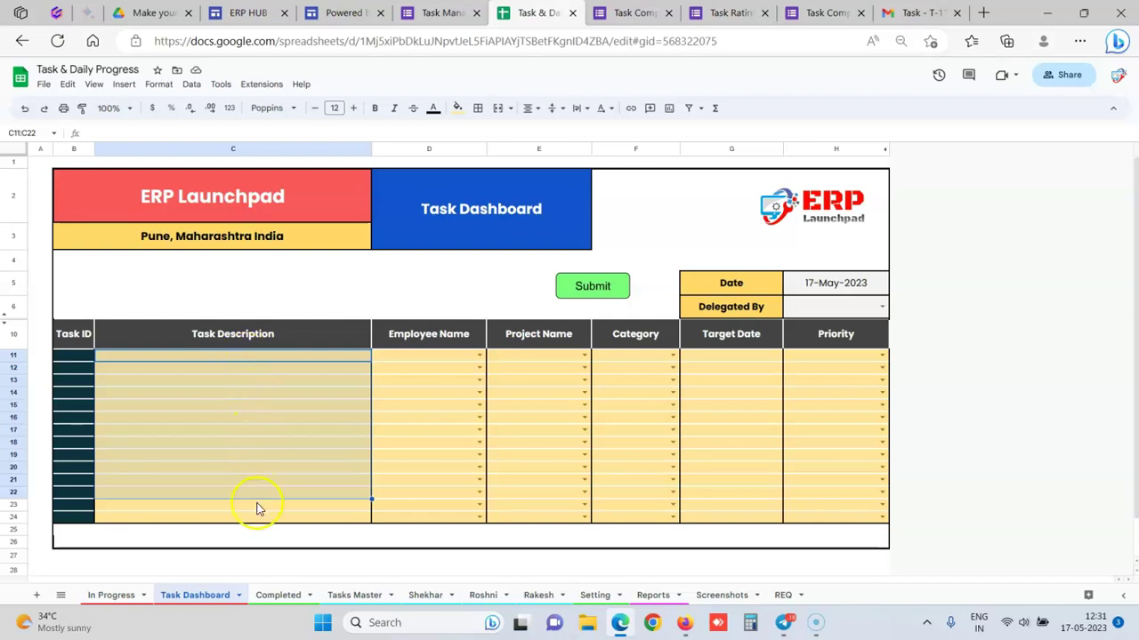
click(478, 358)
click(434, 403)
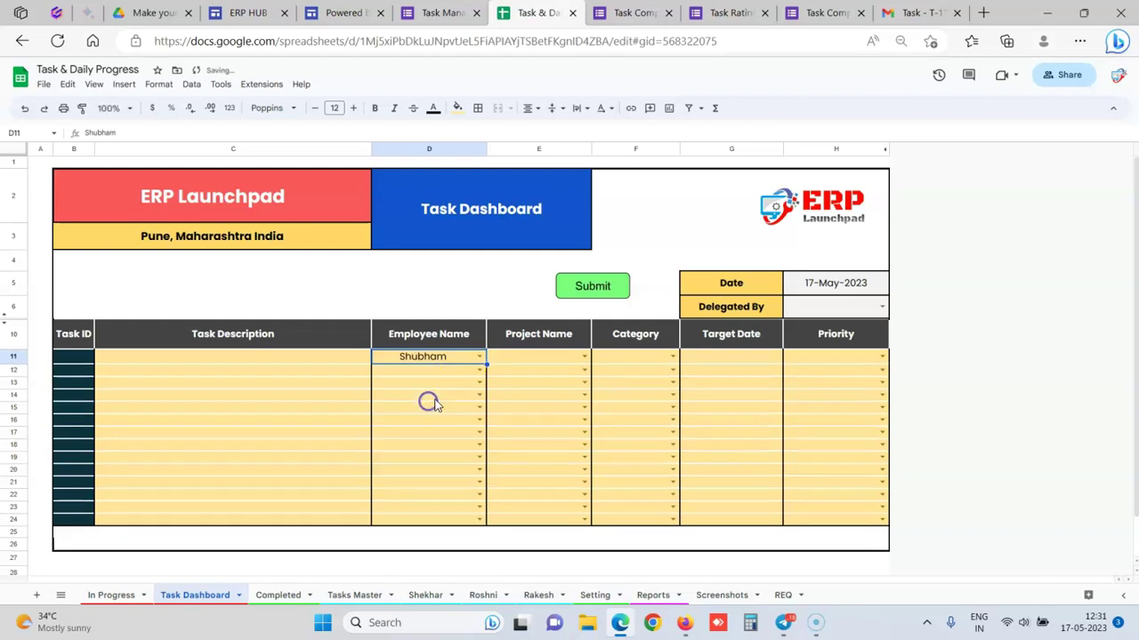
click(474, 383)
click(422, 438)
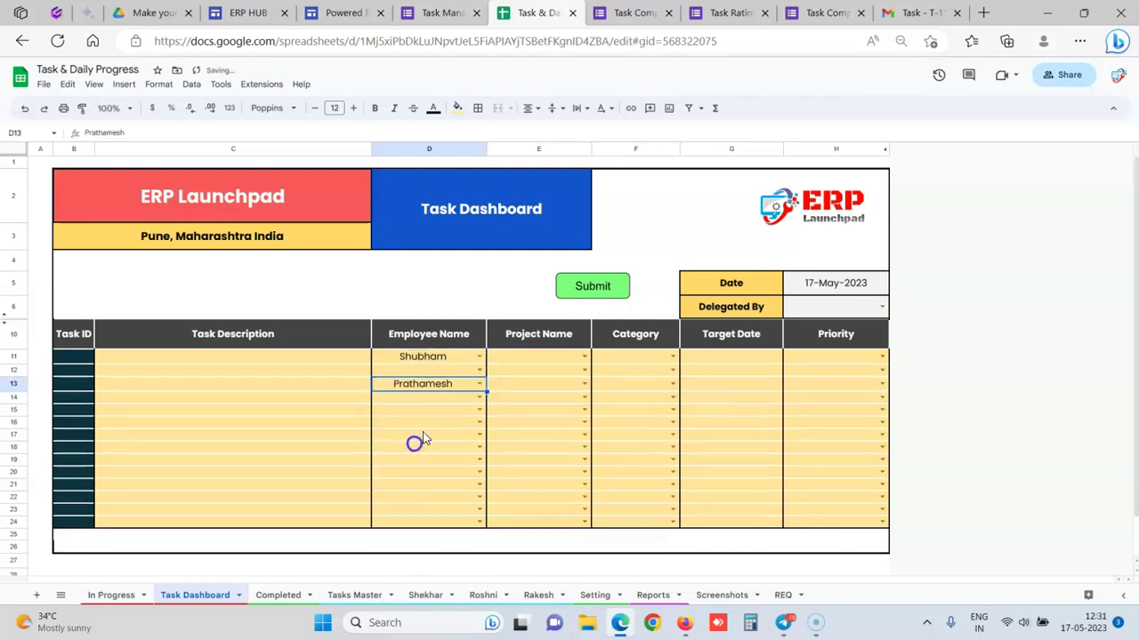
click(476, 423)
click(416, 477)
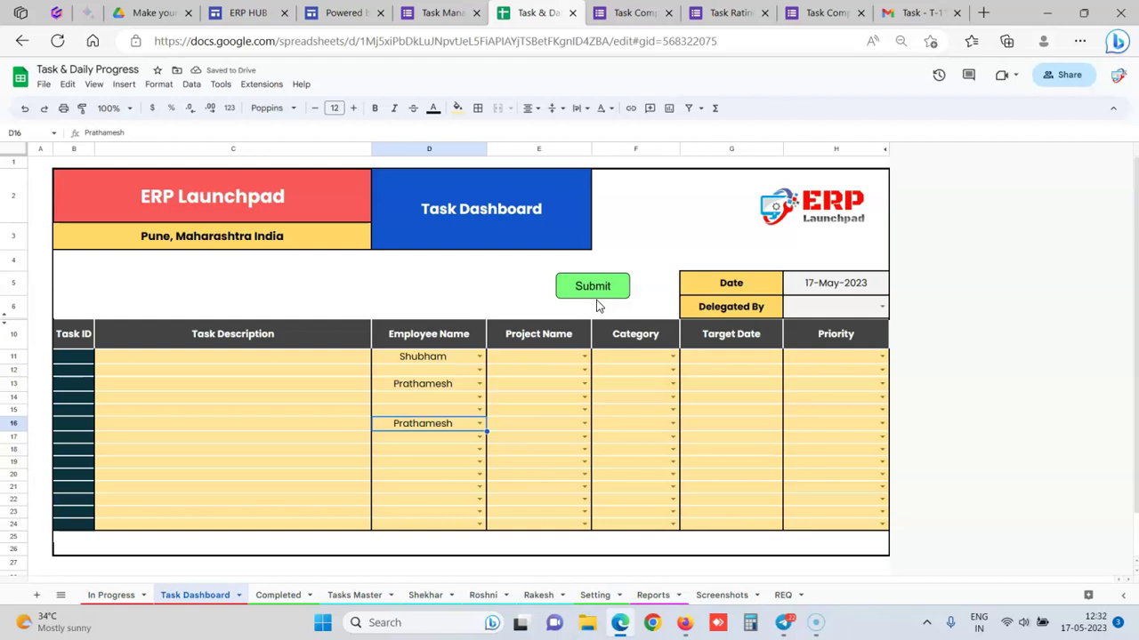
- Glance at the report dashboard site and come back to the Task Dashboard sheet
click(356, 281)
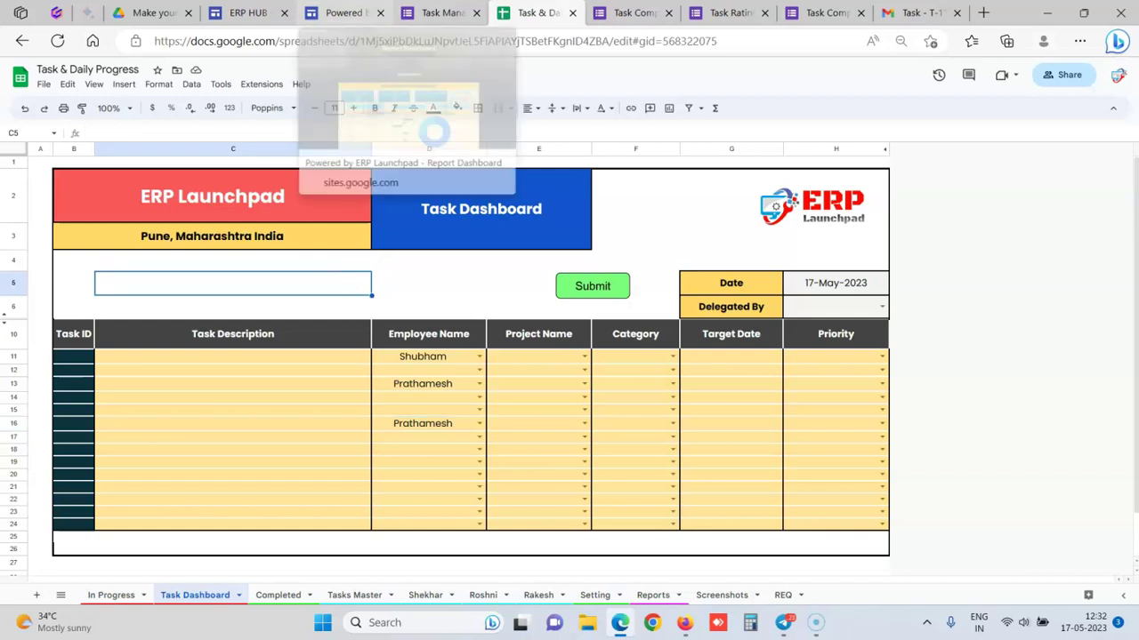
click(345, 13)
click(536, 14)
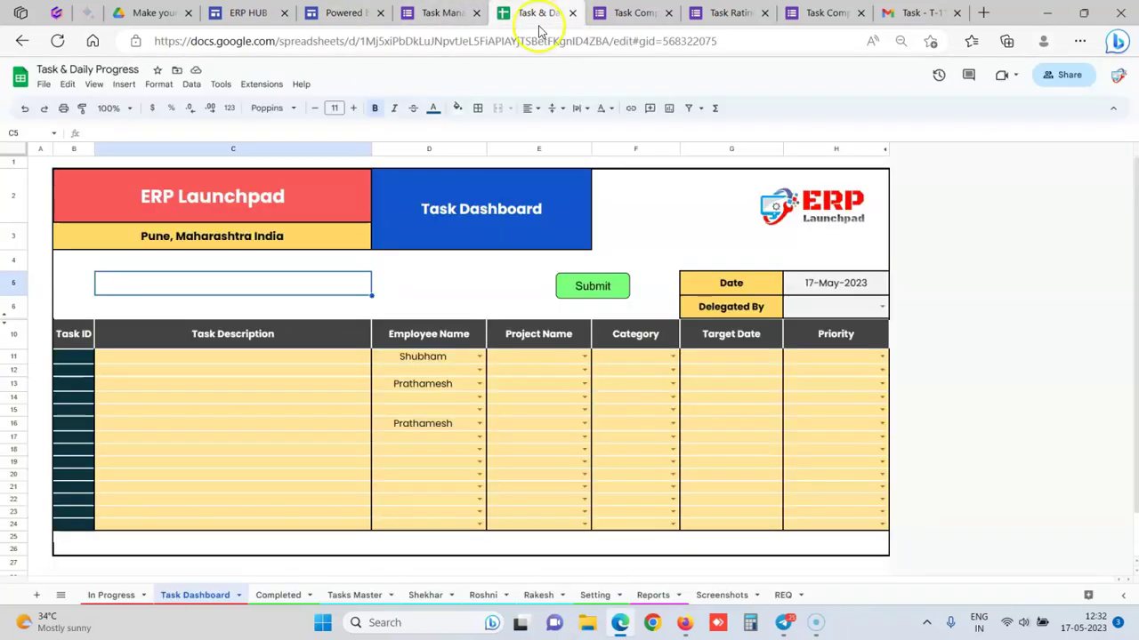
click(254, 390)
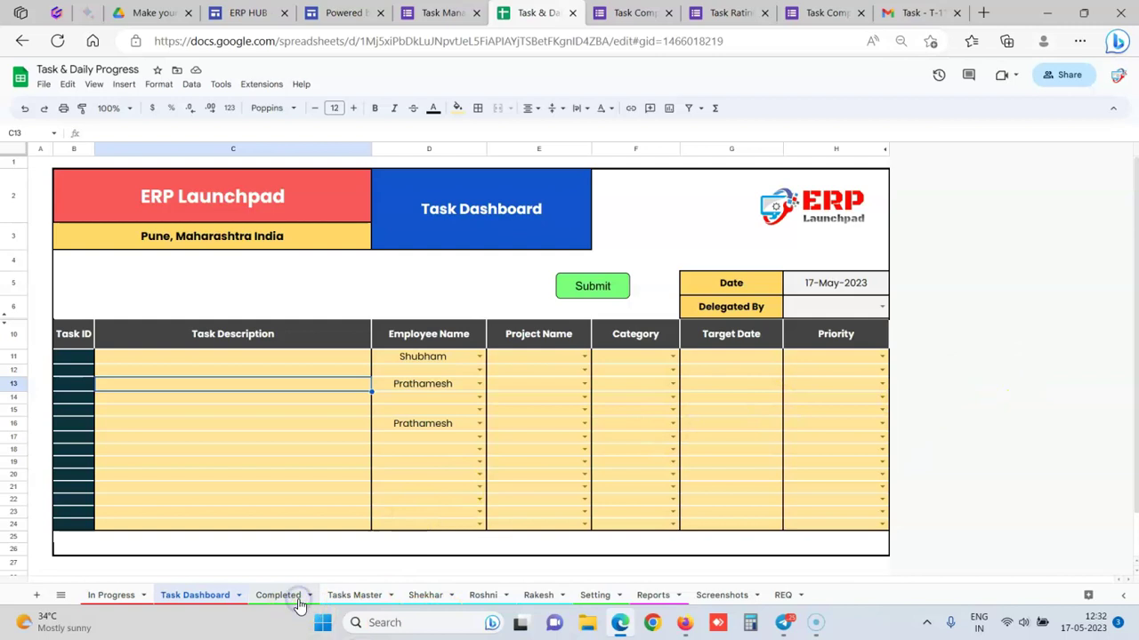
- Browse the Completed and Reports sheets, scrolling through the report tables, ending on Screenshots
click(300, 603)
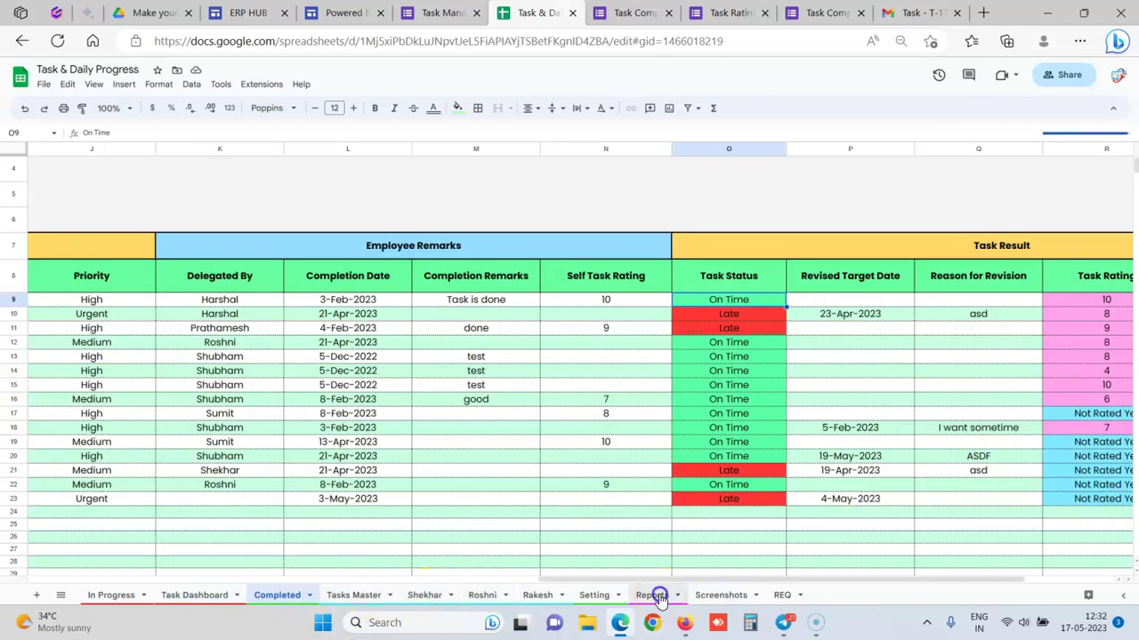
click(654, 595)
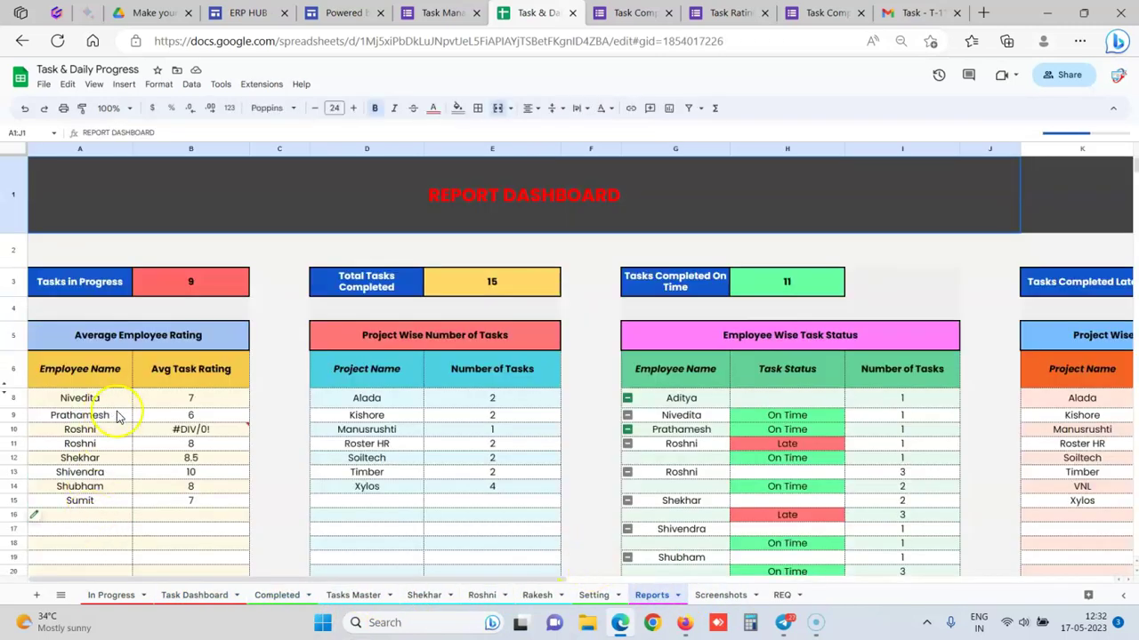
drag(218, 578, 348, 579)
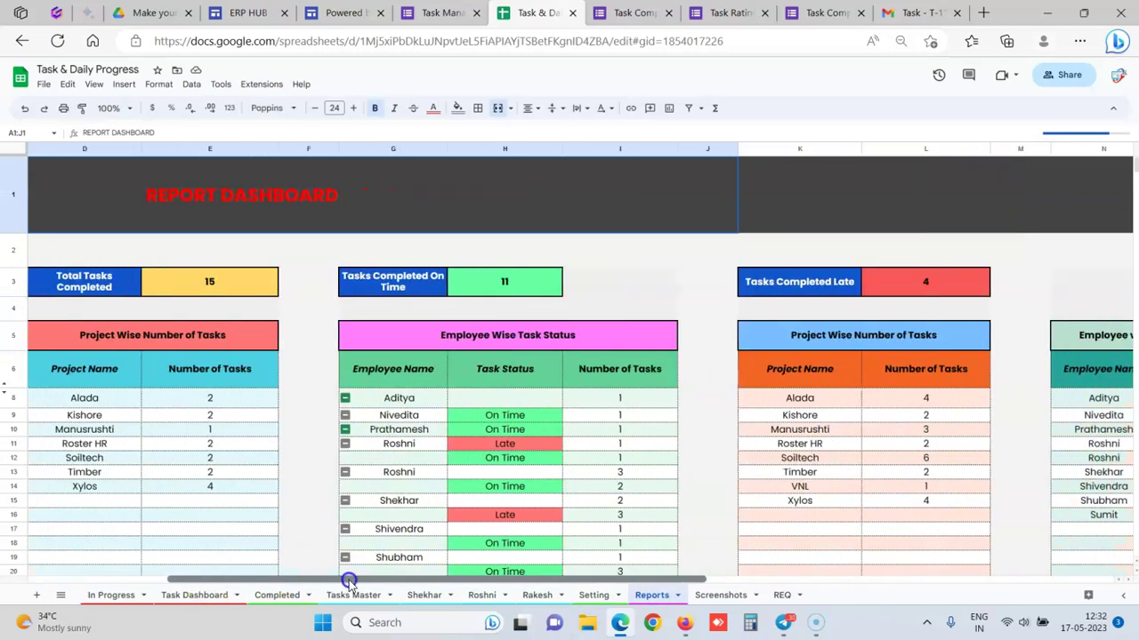
click(86, 404)
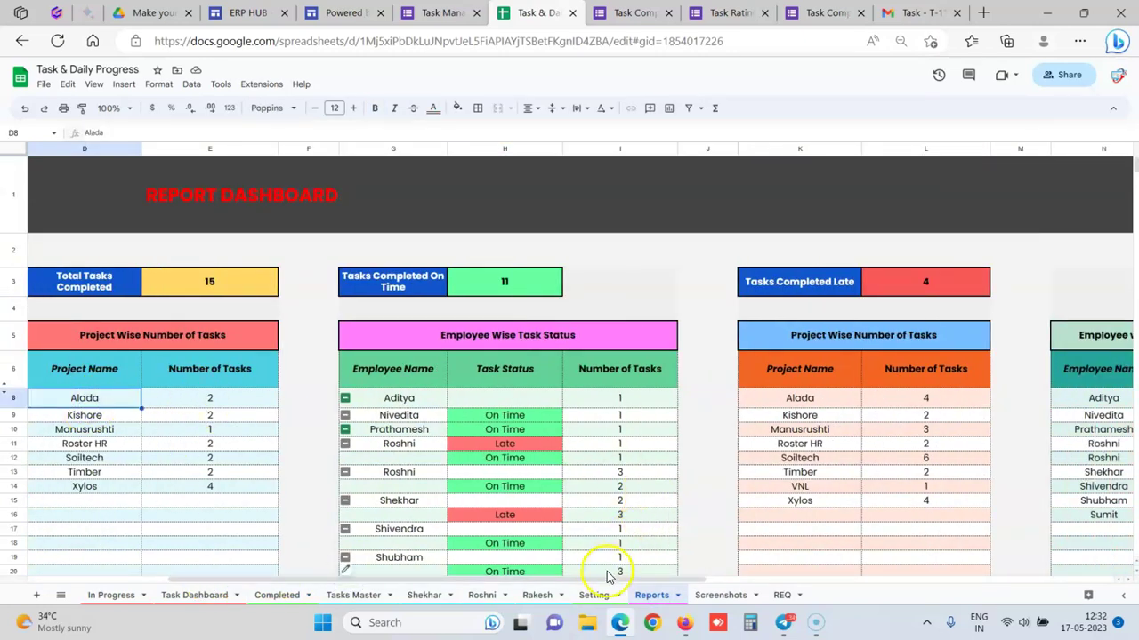
drag(598, 581, 836, 579)
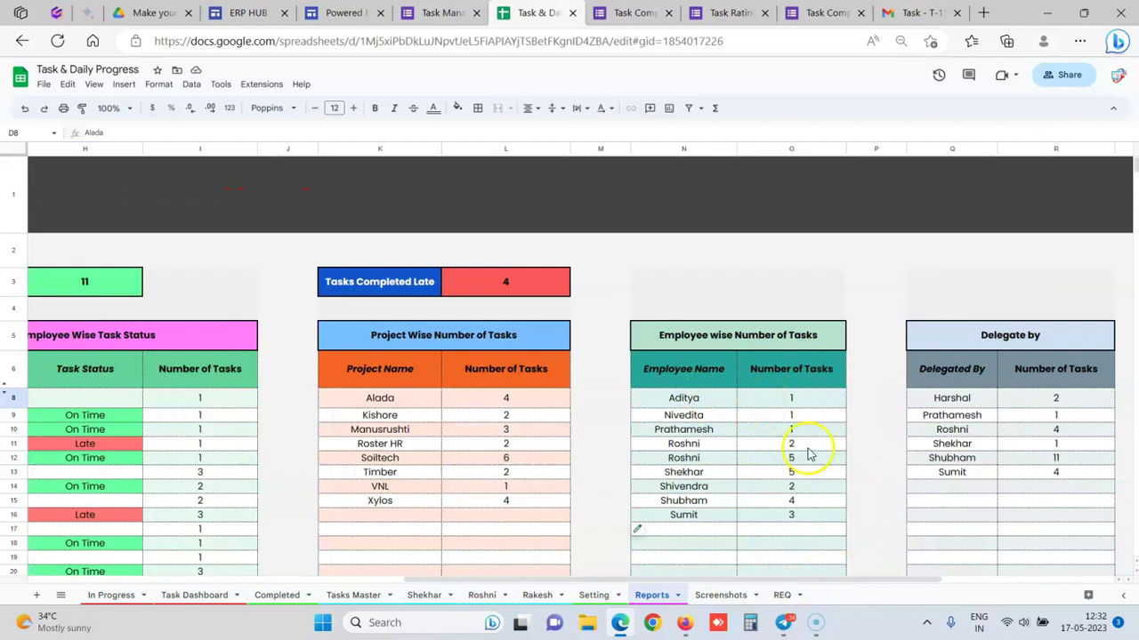
click(722, 594)
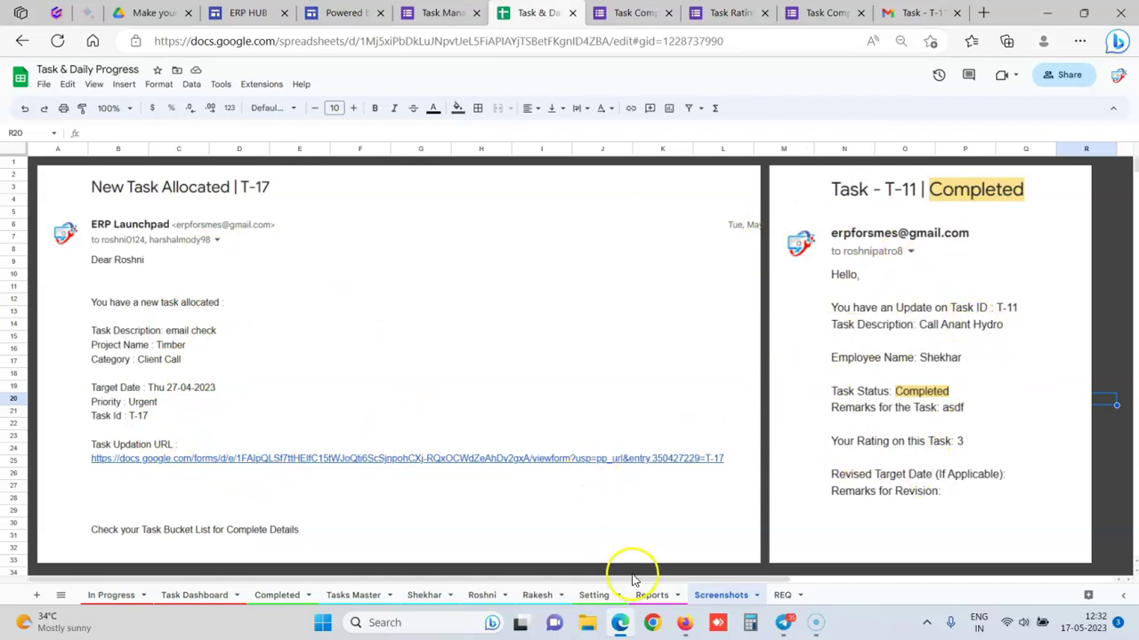
- Switch back to the Task Dashboard sheet, where three task rows now carry employee names
click(191, 593)
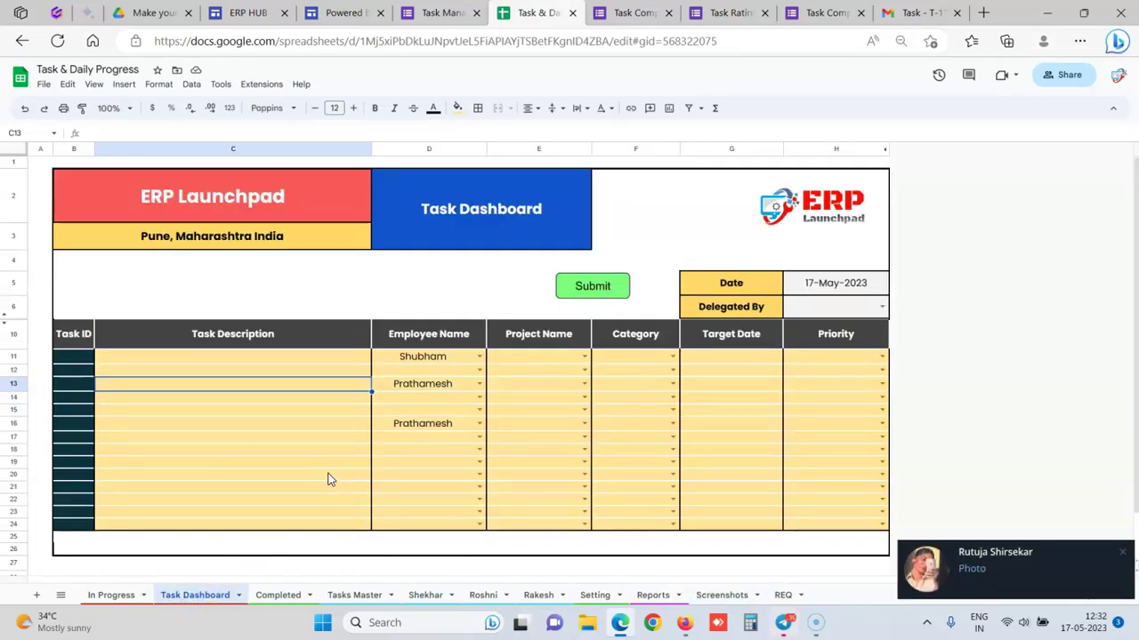
- Return to the employee's task sheet showing task B-18 as Revise Target Date with 43% efficiency
click(1122, 546)
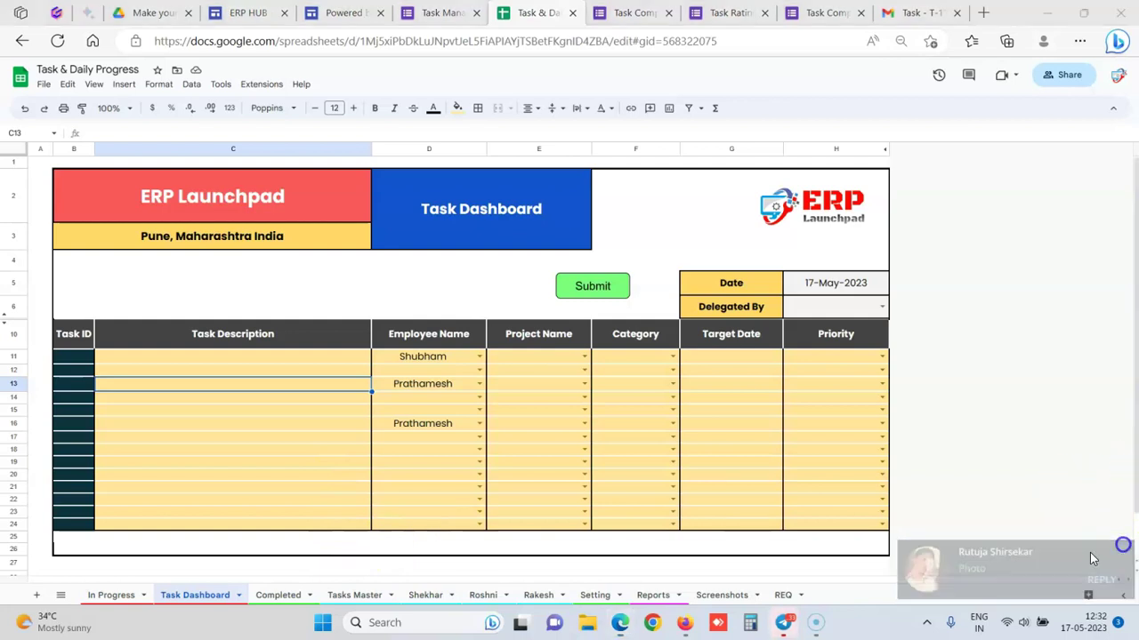
click(379, 595)
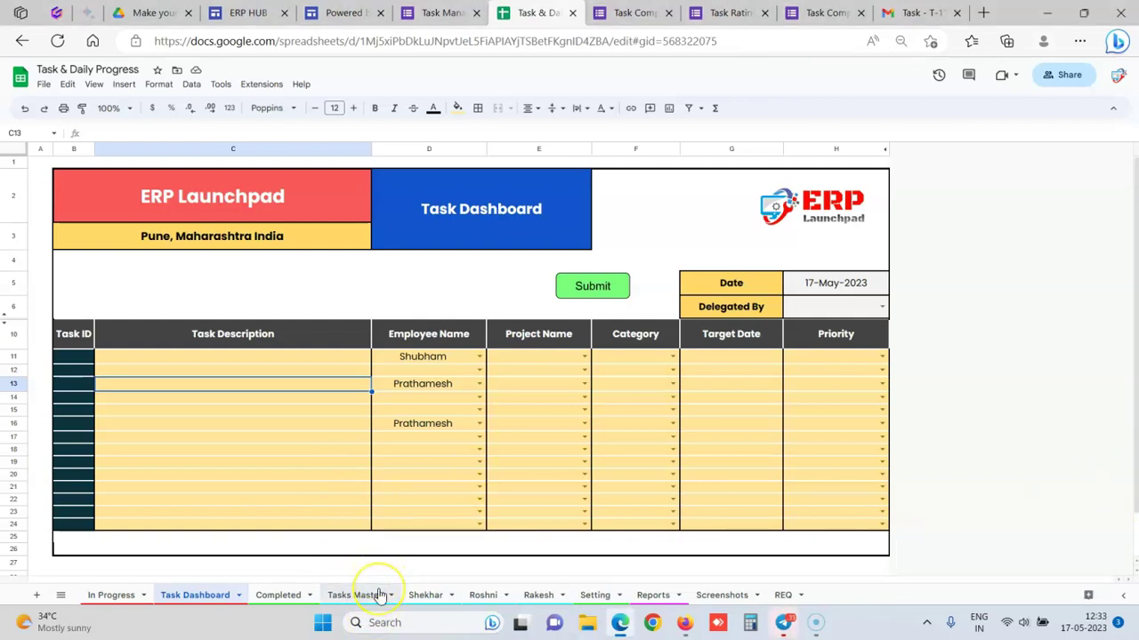
click(260, 598)
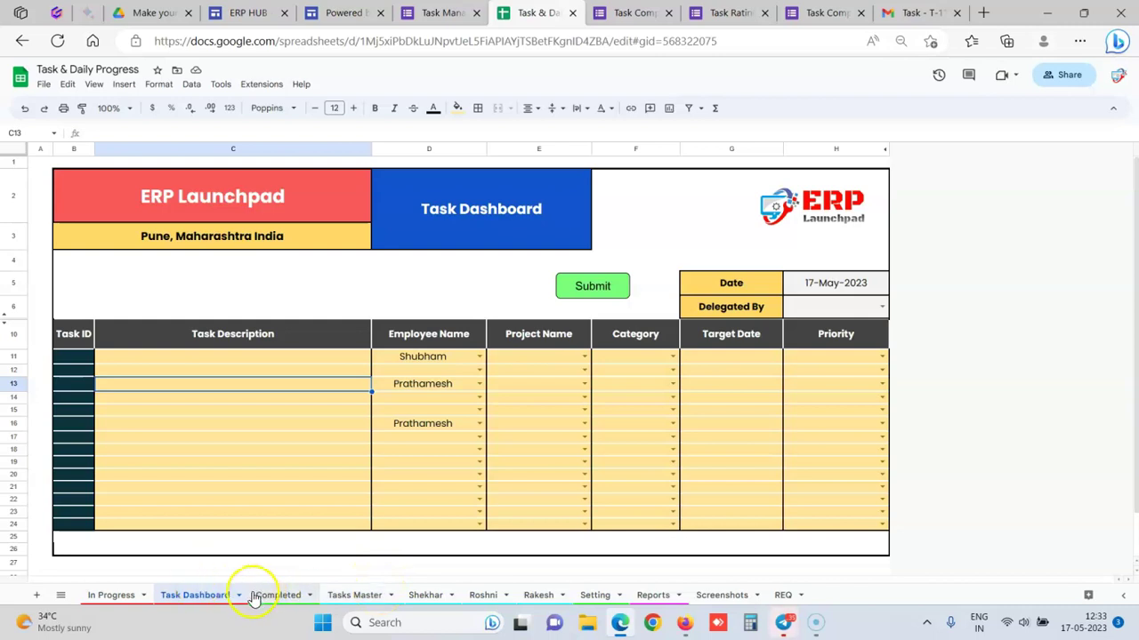
click(403, 598)
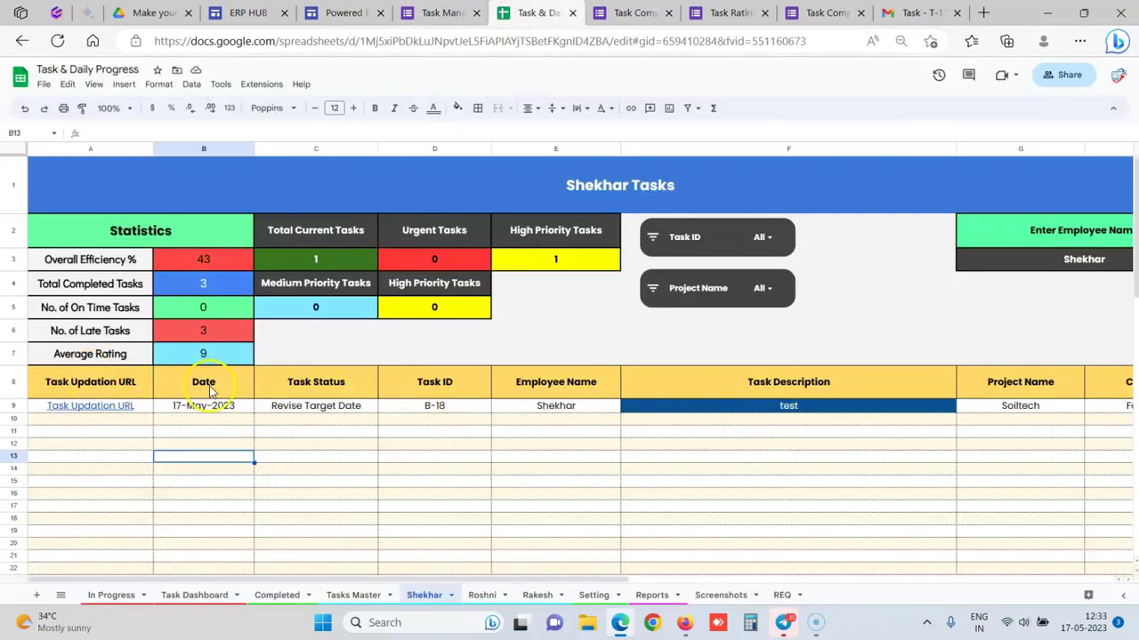
mouse_move(98, 409)
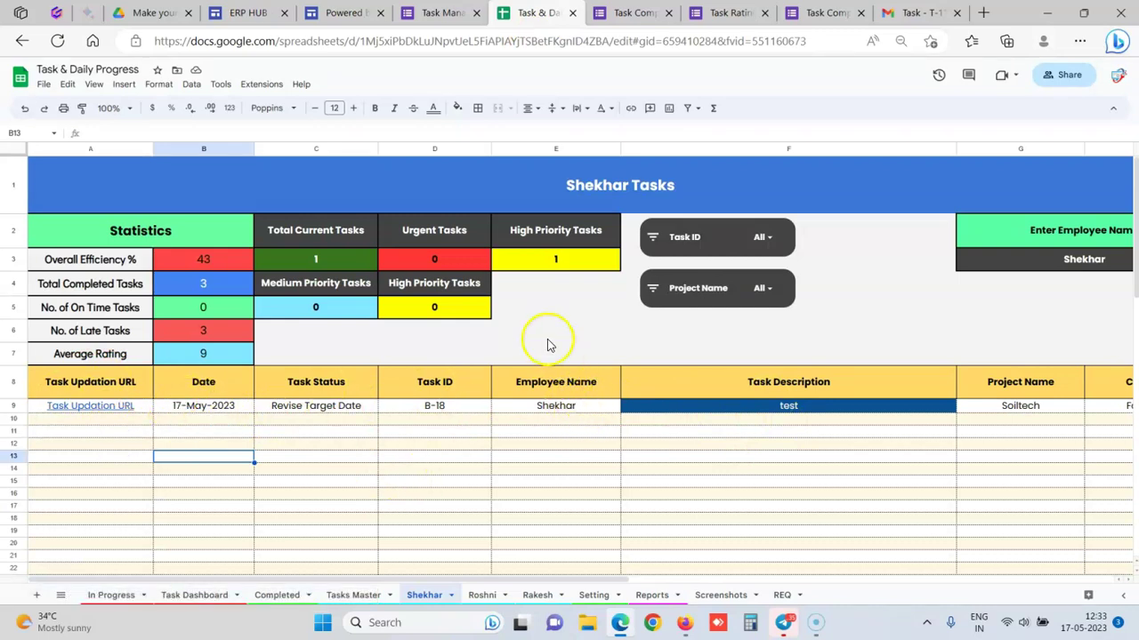
click(592, 331)
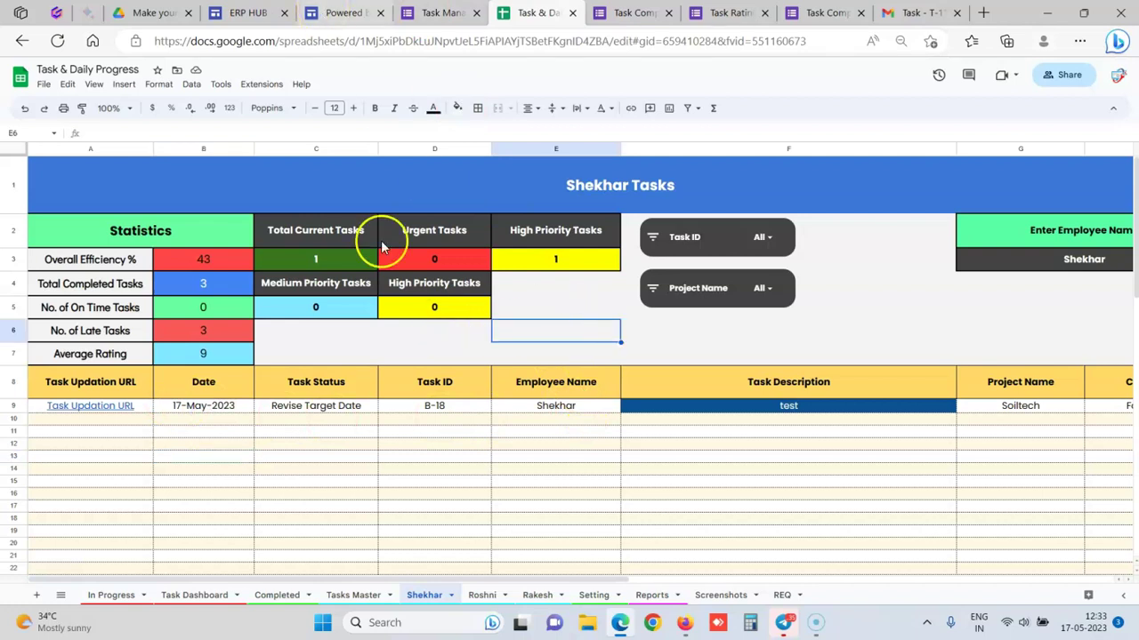